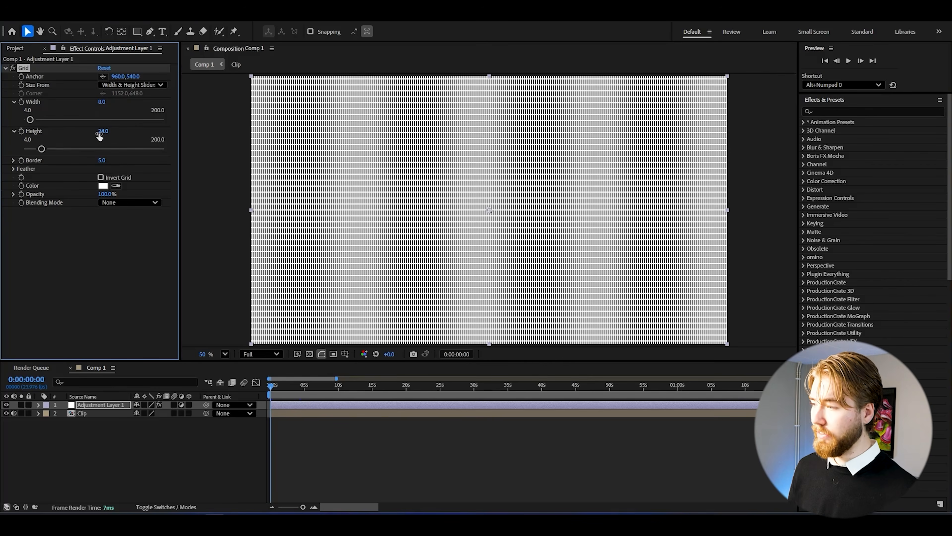
# Set the Grid effect's height to 16 and its blending mode to Hard Light.
pyautogui.press('Return')
pyautogui.scroll(3, 404, 212)
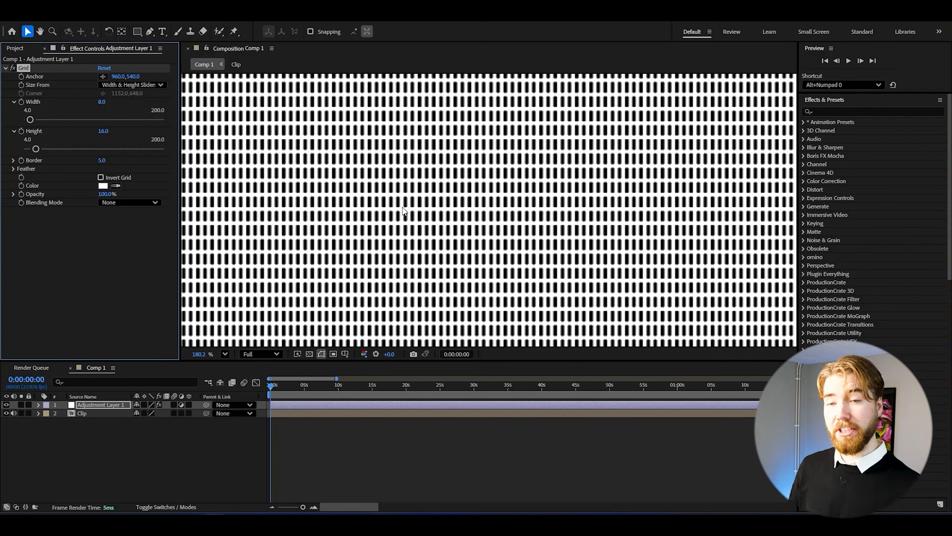
pyautogui.scroll(2, 400, 209)
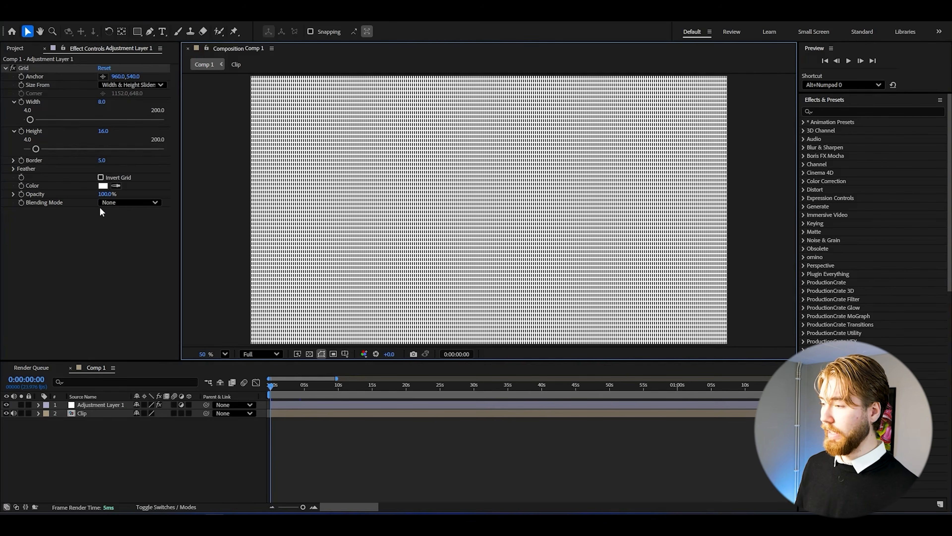
pyautogui.click(109, 203)
pyautogui.click(136, 305)
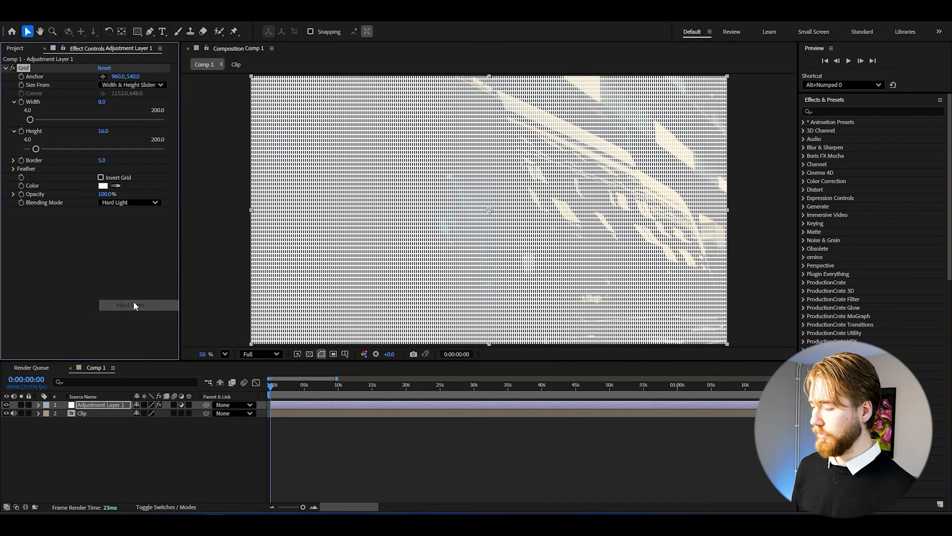
# Change the Grid effect's color to black (000000).
pyautogui.click(102, 186)
pyautogui.moveTo(395, 247); pyautogui.dragTo(766, 480)
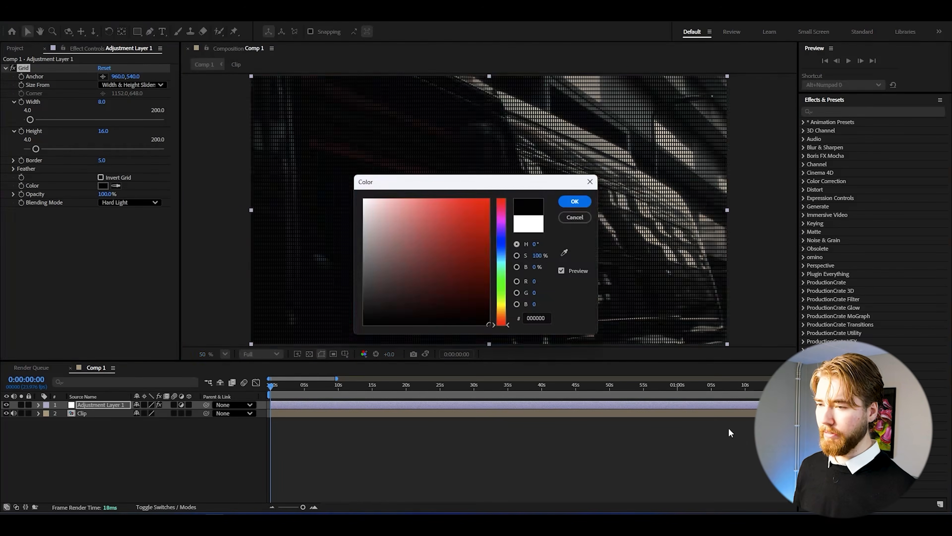
pyautogui.click(574, 202)
pyautogui.scroll(2, 678, 272)
pyautogui.scroll(-3, 597, 113)
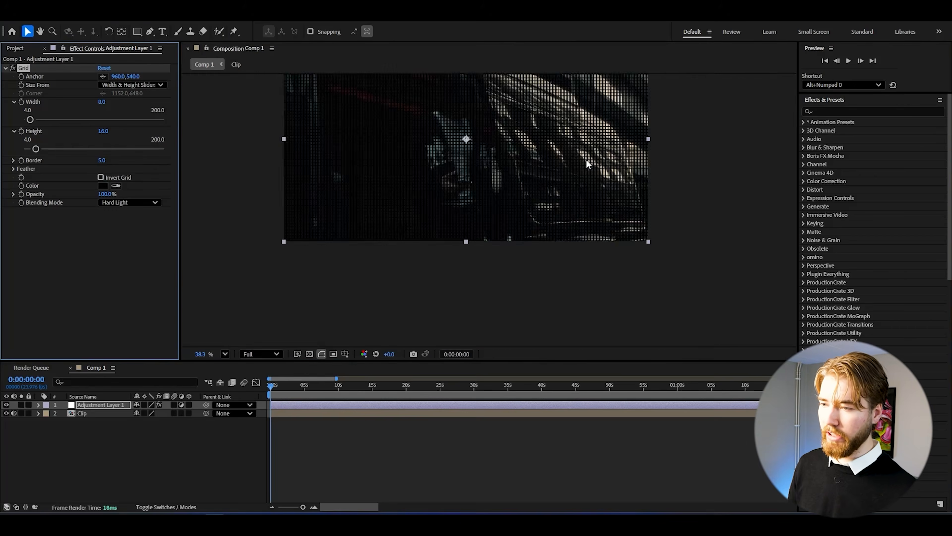
pyautogui.scroll(2, 499, 128)
pyautogui.scroll(-3, 486, 127)
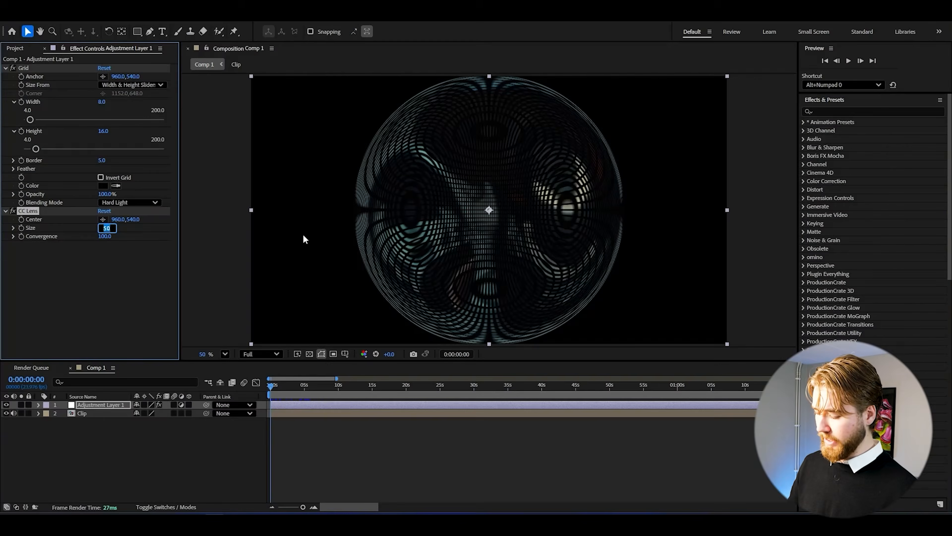
# Set the CC Lens size to 200 and its convergence to -50 on the adjustment layer.
pyautogui.press('Return')
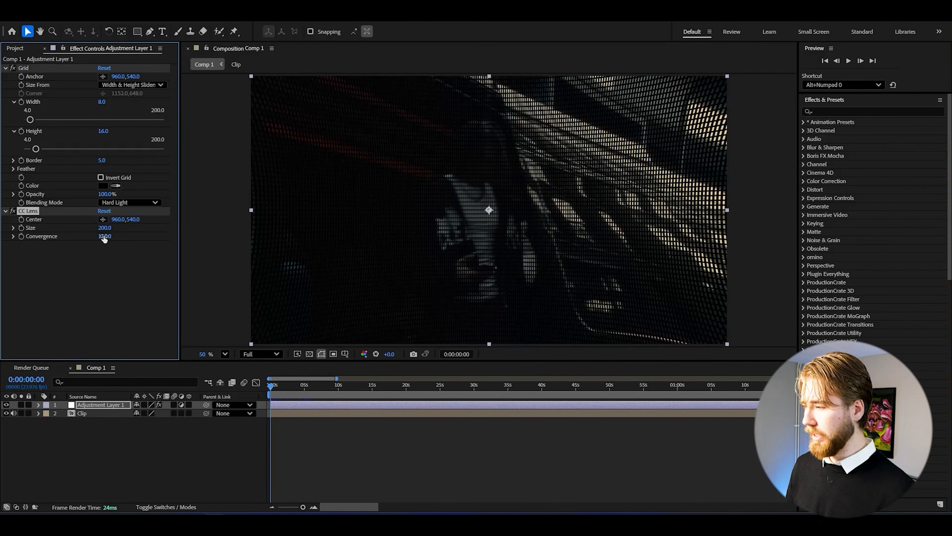
pyautogui.press('BackSpace')
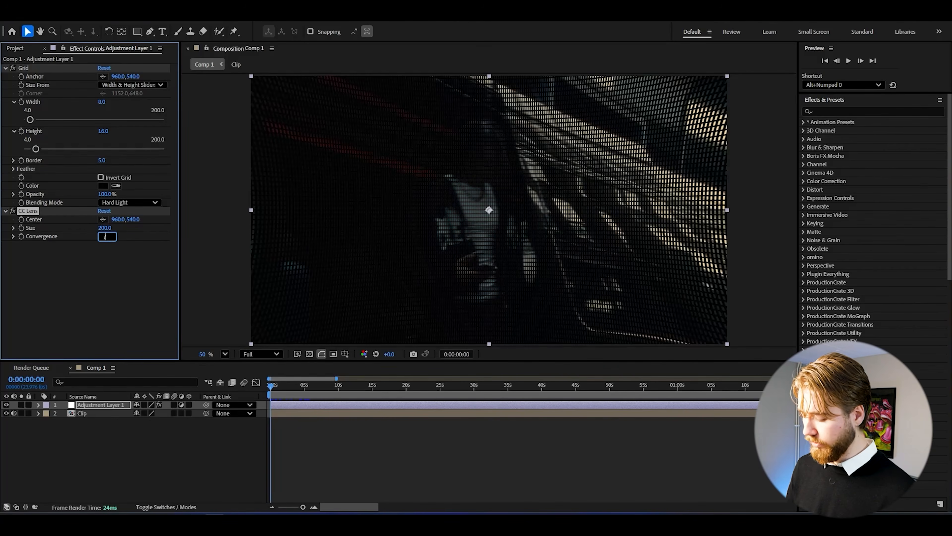
pyautogui.write('2.0')
pyautogui.press('Return')
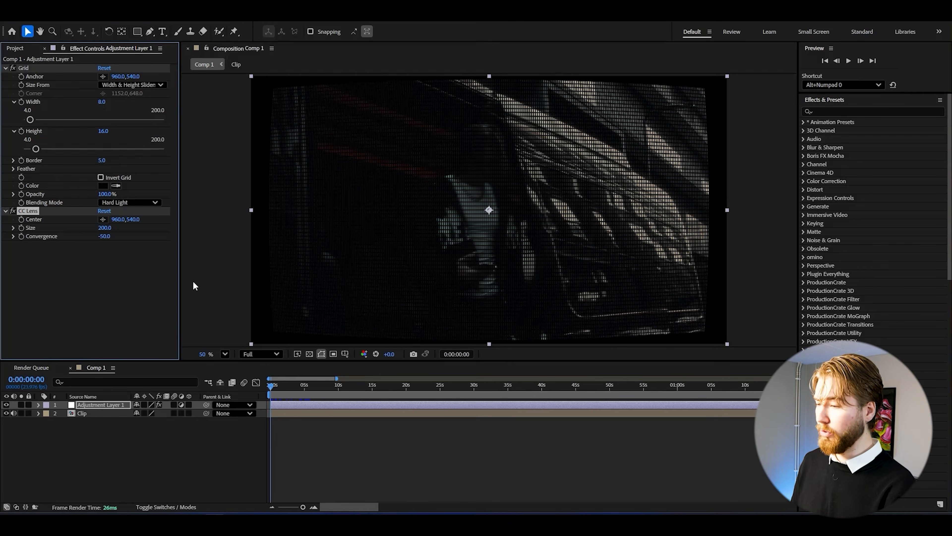
# Add a Transform effect to the adjustment layer and scale it to 110 so the curved picture fills the frame.
pyautogui.hotkey('ctrl', 'space')
pyautogui.write('transform')
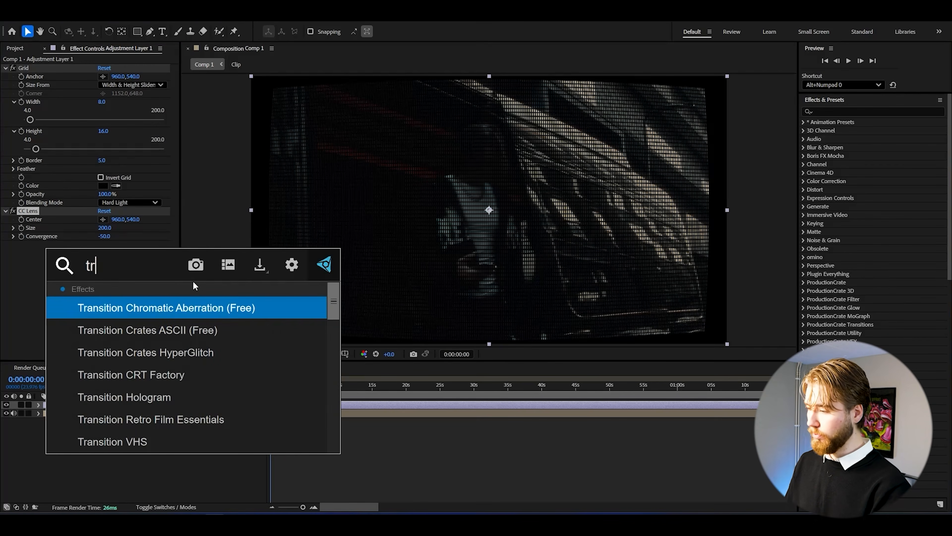
pyautogui.press('Return')
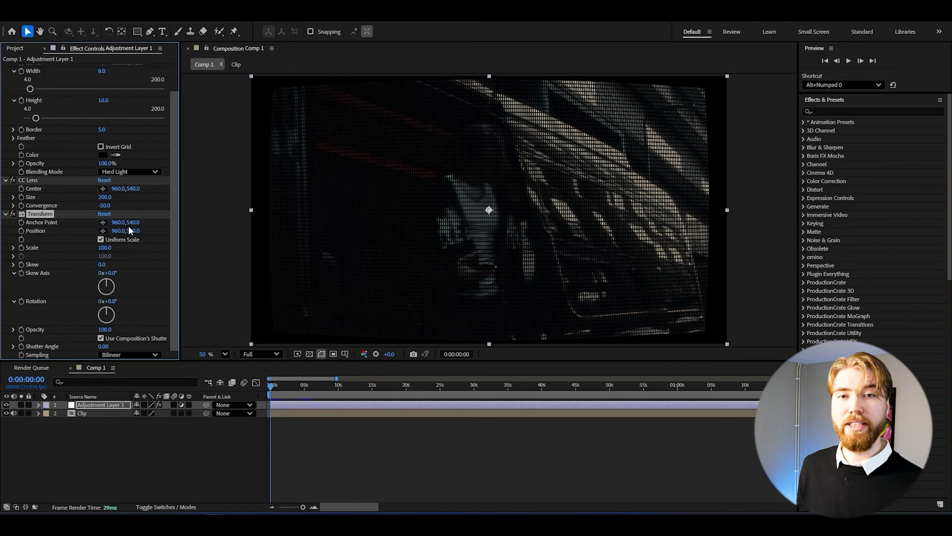
pyautogui.moveTo(104, 248); pyautogui.dragTo(112, 241)
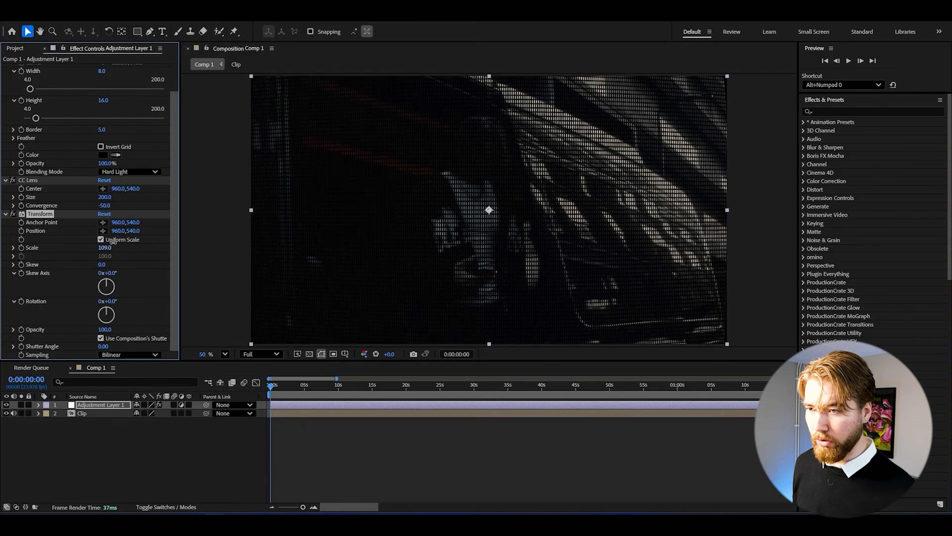
pyautogui.moveTo(271, 386); pyautogui.dragTo(297, 385)
pyautogui.press('Home')
# Add a Glow effect to the adjustment layer with a threshold of 20% and an intensity of 0.6.
pyautogui.hotkey('ctrl', 'space')
pyautogui.write('glow')
pyautogui.click(132, 366)
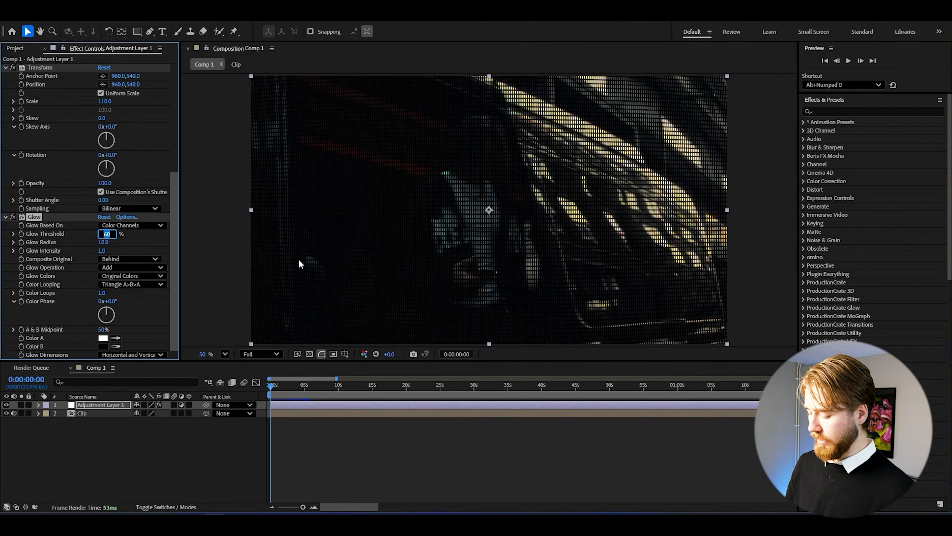
pyautogui.write('20')
pyautogui.press('Return')
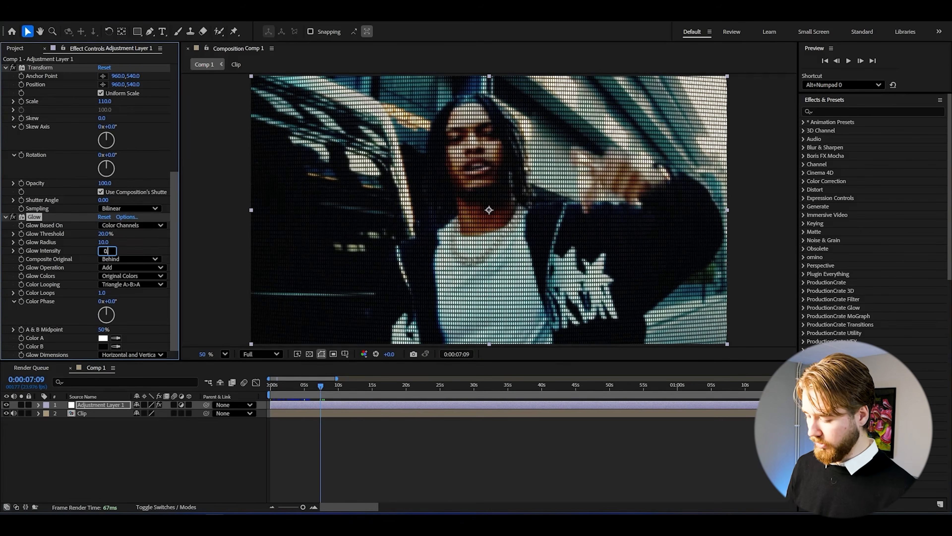
pyautogui.press('Return')
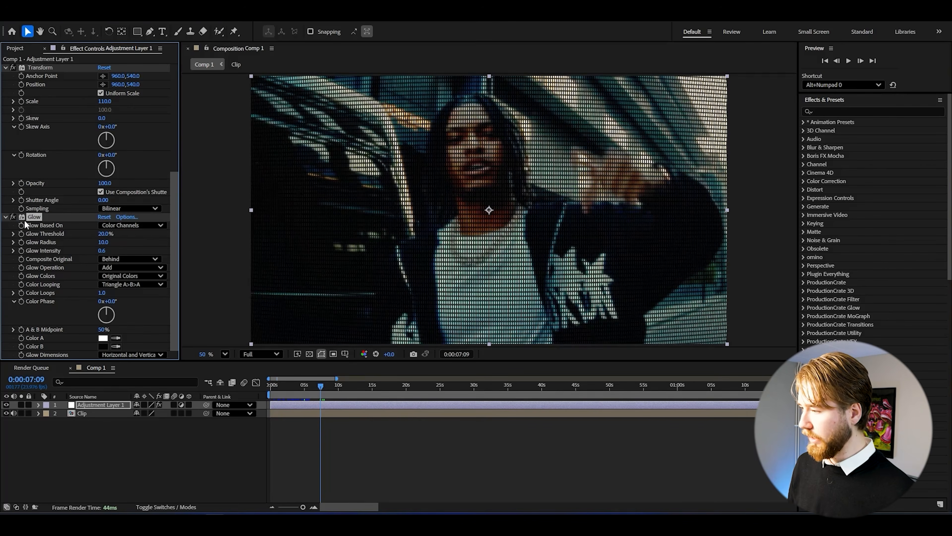
# Duplicate the Glow and set the copy's threshold to 40%, radius to 300 and intensity to 0.8.
pyautogui.hotkey('ctrl', 'd')
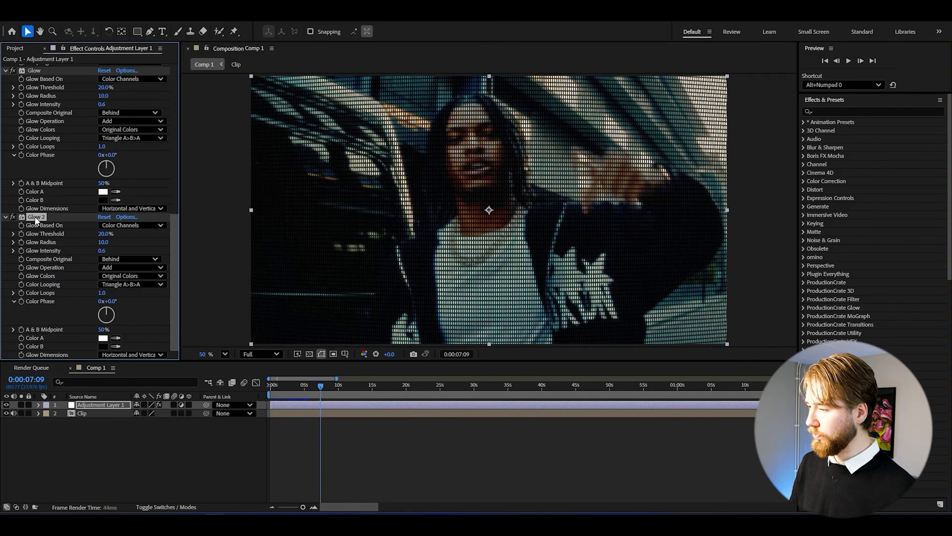
pyautogui.click(105, 233)
pyautogui.write('4')
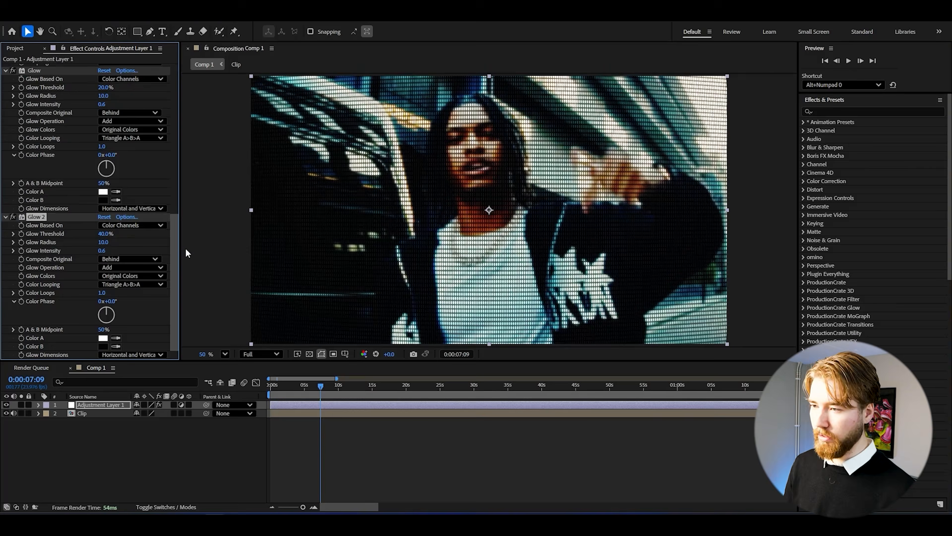
pyautogui.write('300')
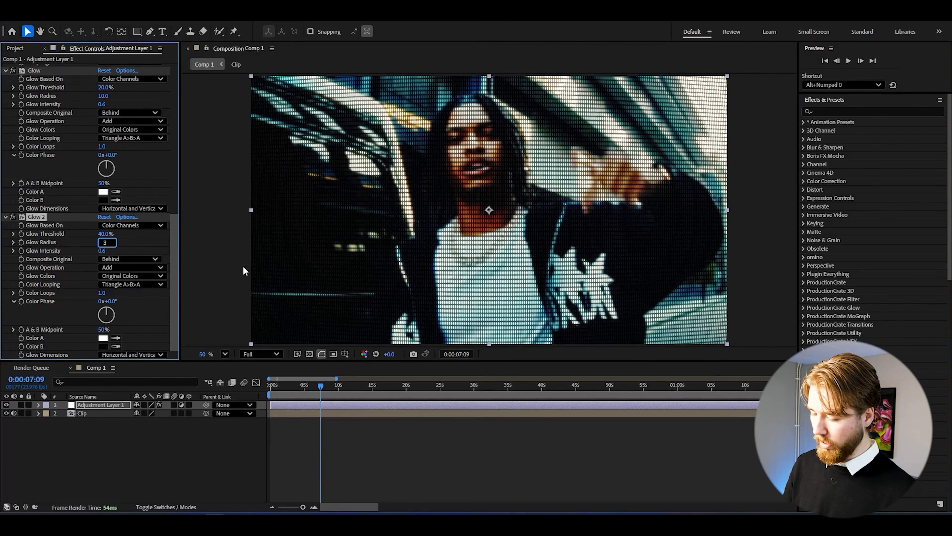
pyautogui.press('Tab')
pyautogui.write('0.8')
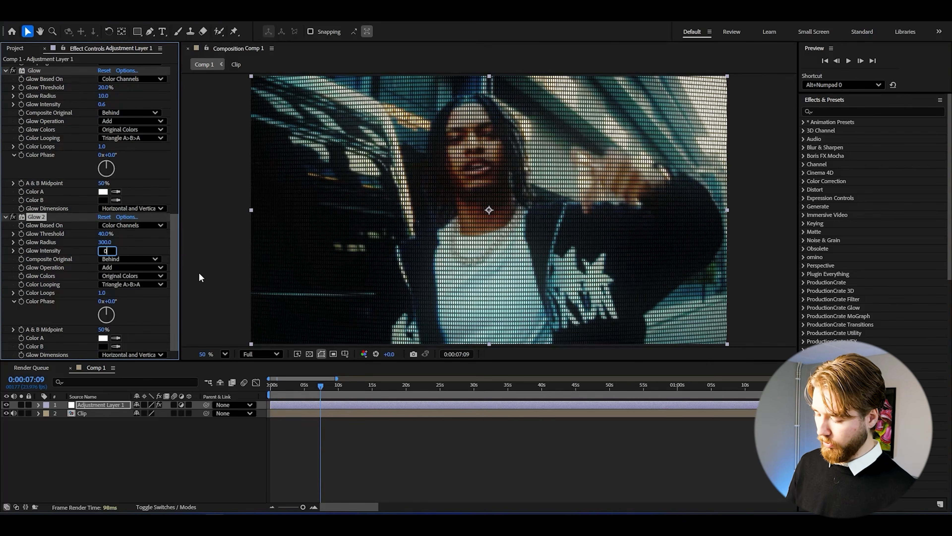
pyautogui.press('Return')
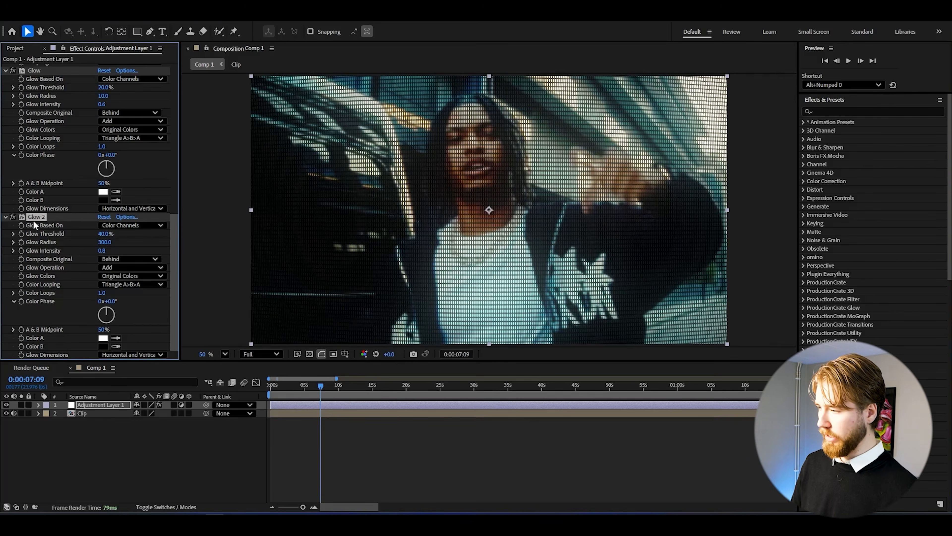
# Duplicate the second Glow and set the new copy's threshold to 60%, radius to 600 and intensity to 1.
pyautogui.hotkey('ctrl', 'd')
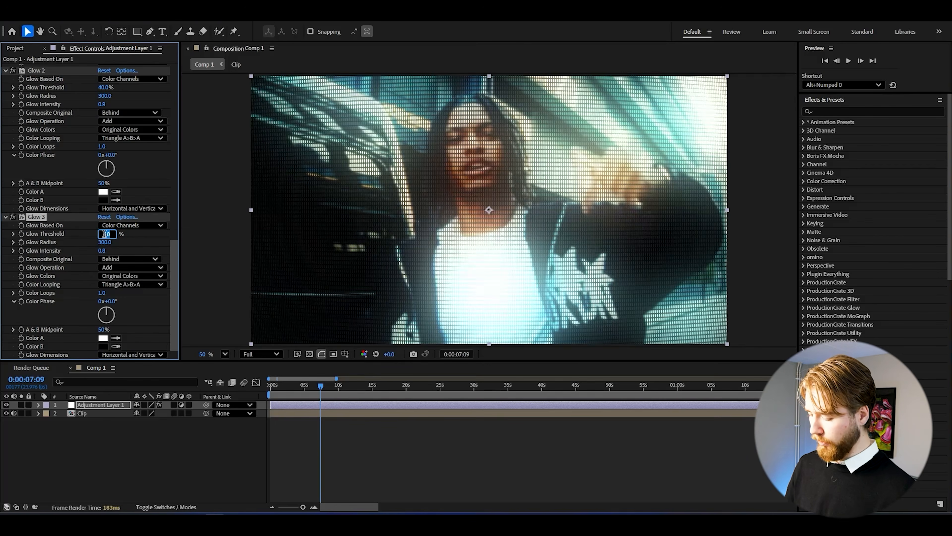
pyautogui.click(107, 234)
pyautogui.write('60')
pyautogui.press('Tab')
pyautogui.write('600')
pyautogui.press('Tab')
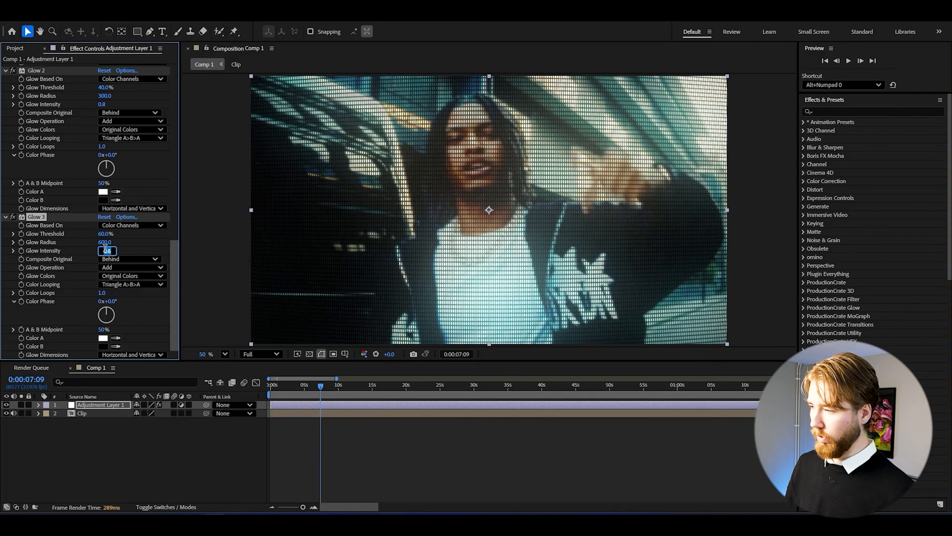
pyautogui.write('1')
pyautogui.moveTo(384, 385); pyautogui.dragTo(413, 389)
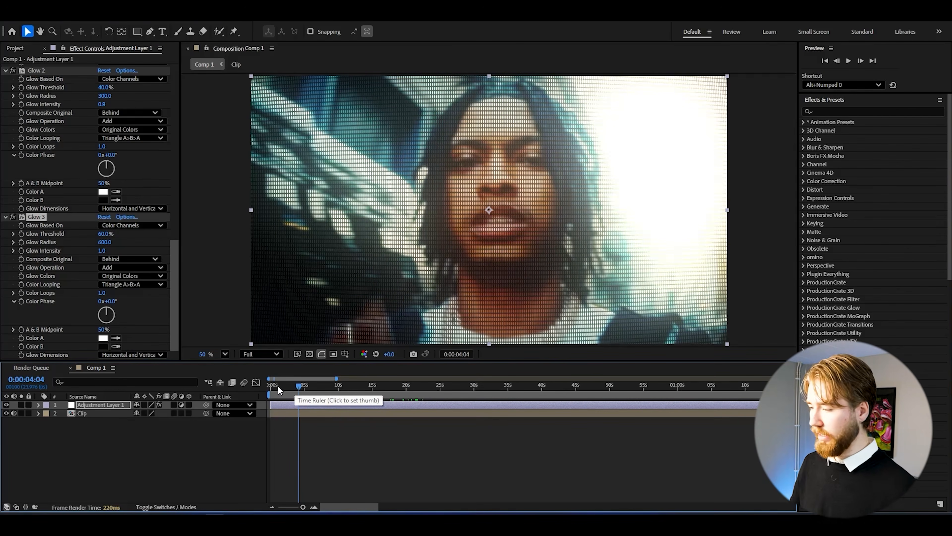
# Add a Curves effect to the adjustment layer and shape the RGB curve into a gentle S for contrast.
pyautogui.hotkey('ctrl', 'space')
pyautogui.write('cu')
pyautogui.click(276, 395)
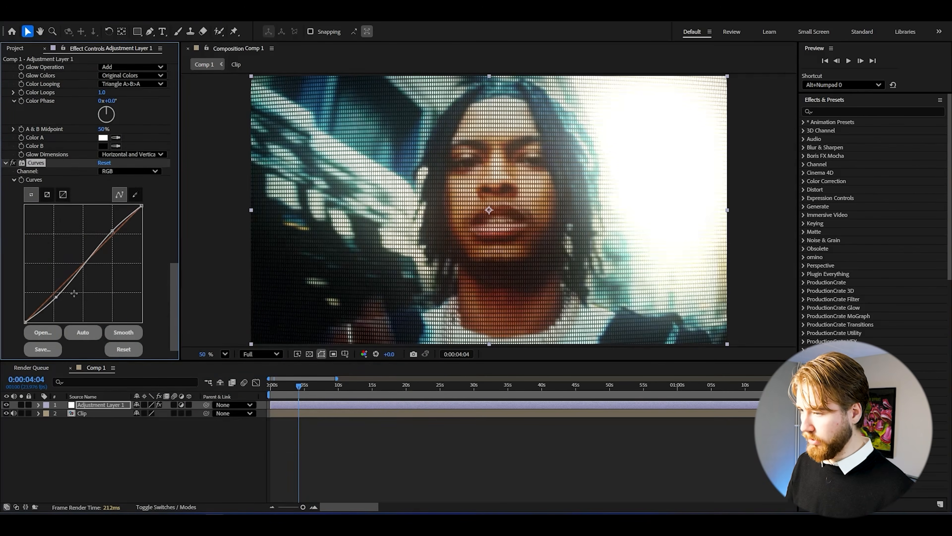
pyautogui.moveTo(299, 385); pyautogui.dragTo(305, 385)
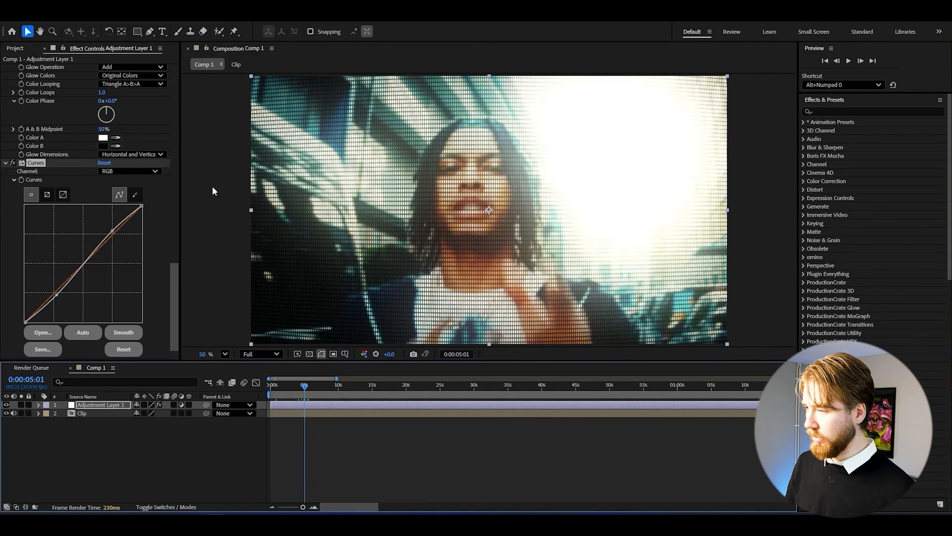
pyautogui.scroll(8, 167, 210)
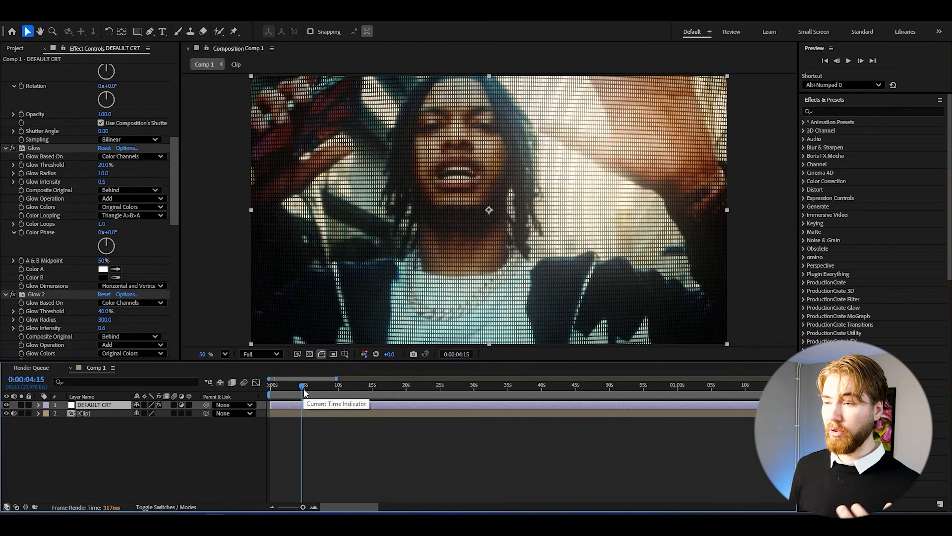
pyautogui.press('space')
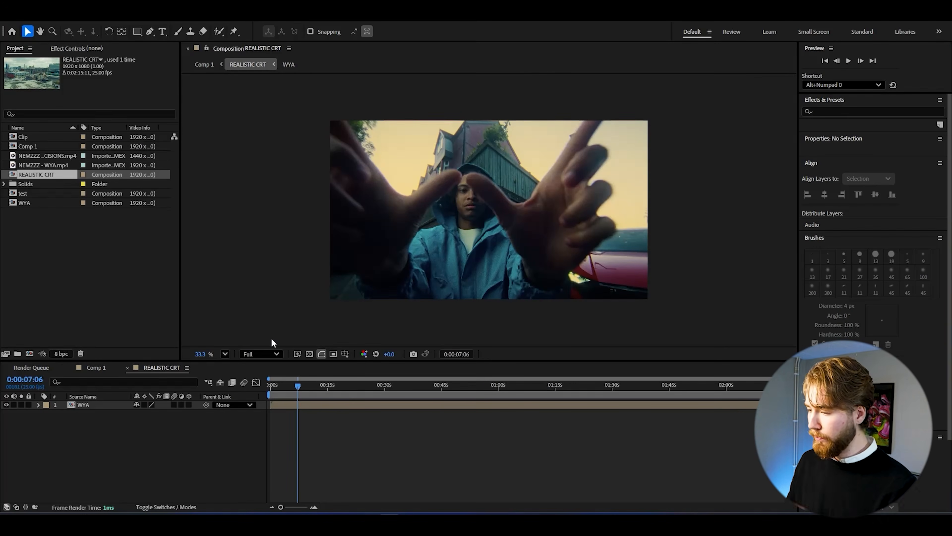
# Add an adjustment layer to the REALISTIC CRT composition and apply the CRISPY CRT preset from the CRT PRESETS NO PLUGINS folder.
pyautogui.hotkey('ctrl', 'alt', 'y')
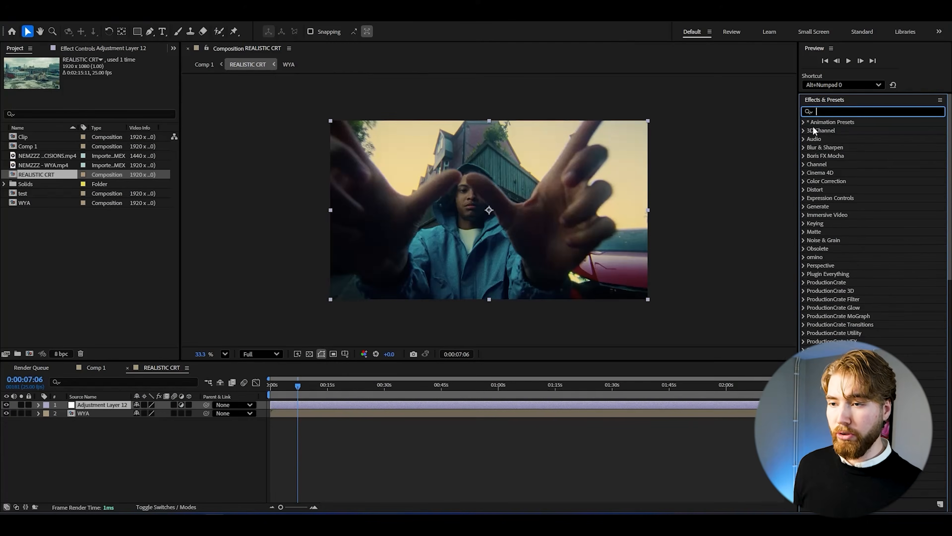
pyautogui.click(803, 123)
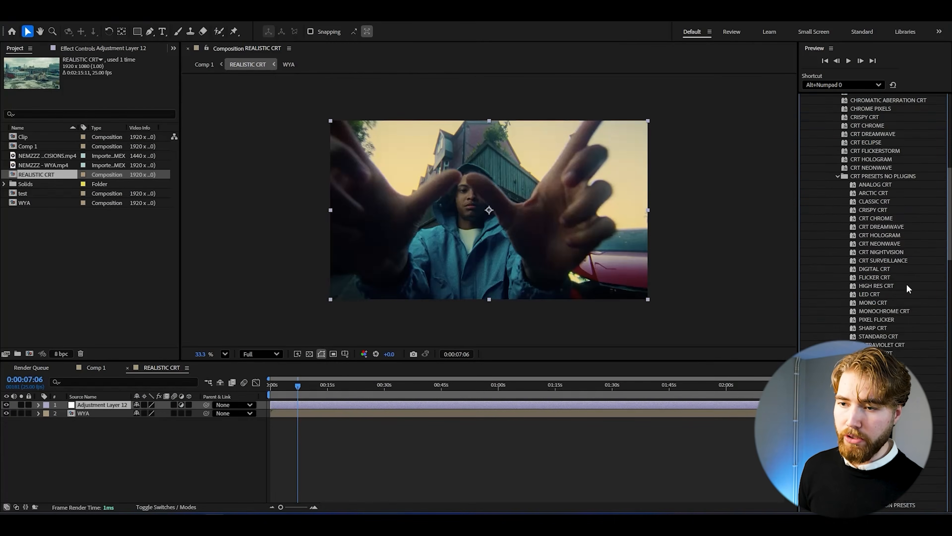
pyautogui.scroll(1, 907, 285)
pyautogui.scroll(-1, 907, 285)
pyautogui.scroll(1, 933, 240)
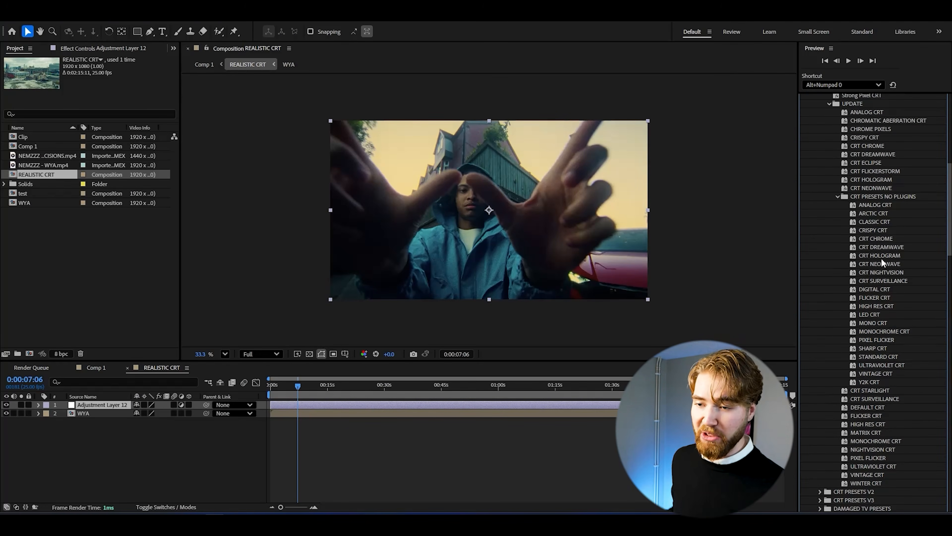
pyautogui.click(877, 229)
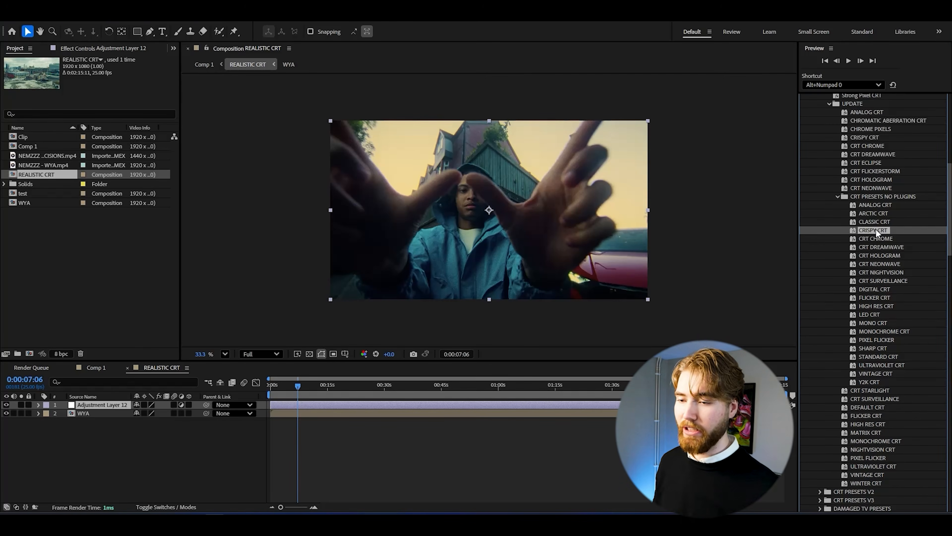
pyautogui.moveTo(876, 229); pyautogui.dragTo(390, 229)
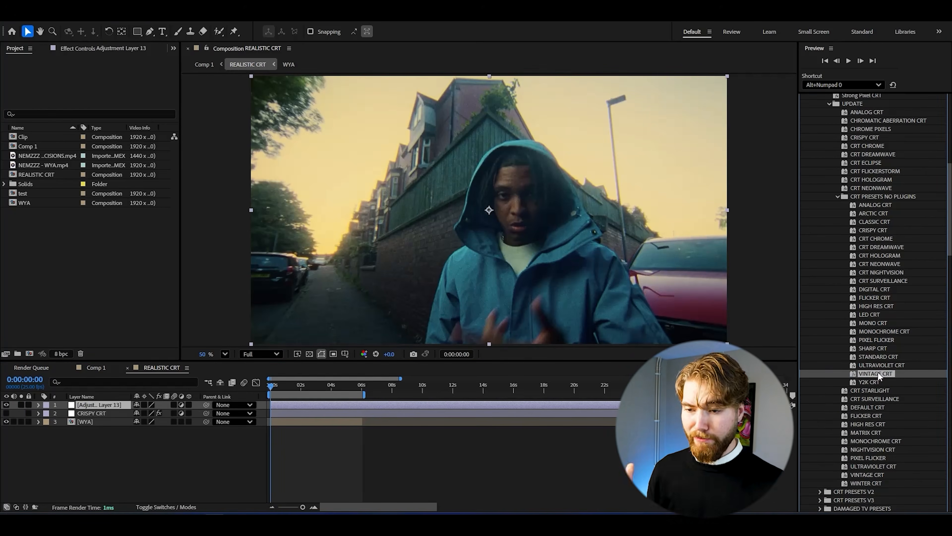
# Apply the VINTAGE CRT preset to the second adjustment layer and the HIGH RES CRT preset to the third.
pyautogui.moveTo(879, 374); pyautogui.dragTo(87, 405)
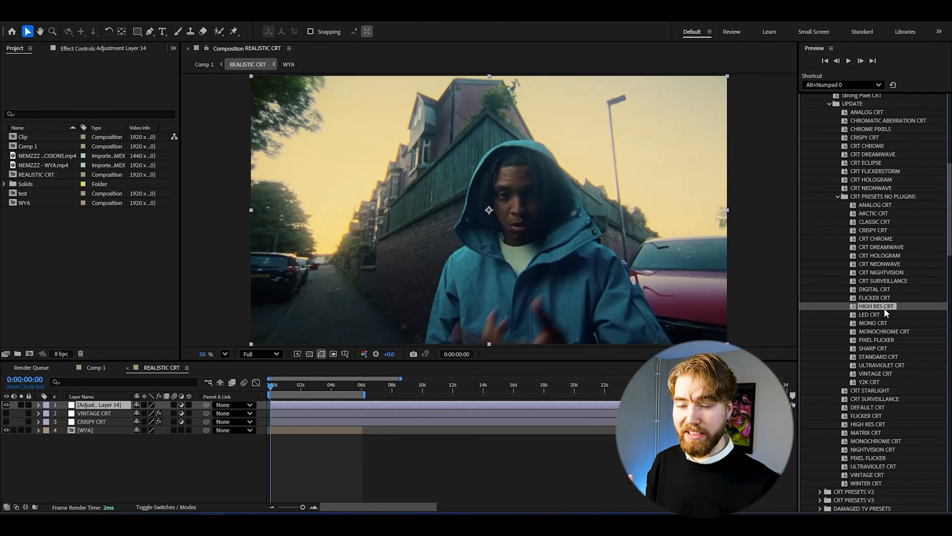
pyautogui.moveTo(884, 308); pyautogui.dragTo(110, 382)
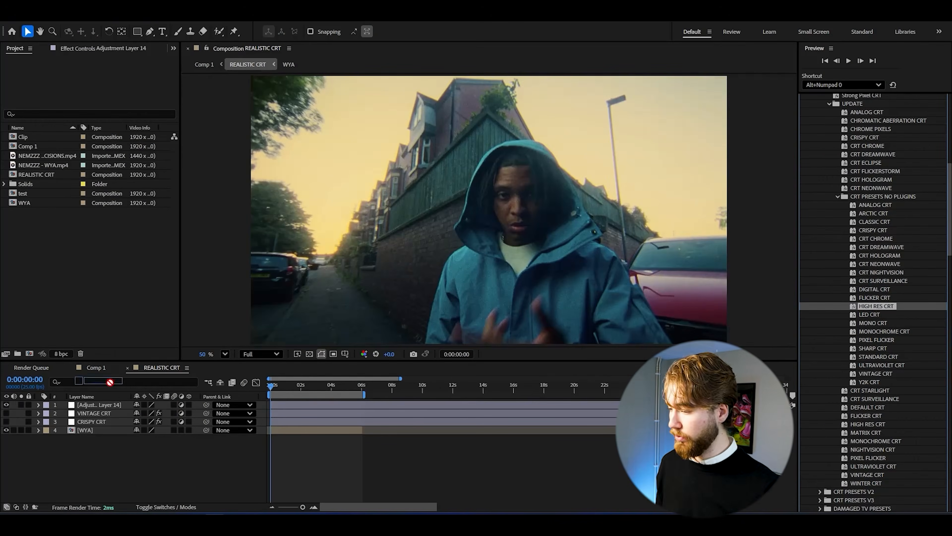
pyautogui.moveTo(110, 382); pyautogui.dragTo(100, 405)
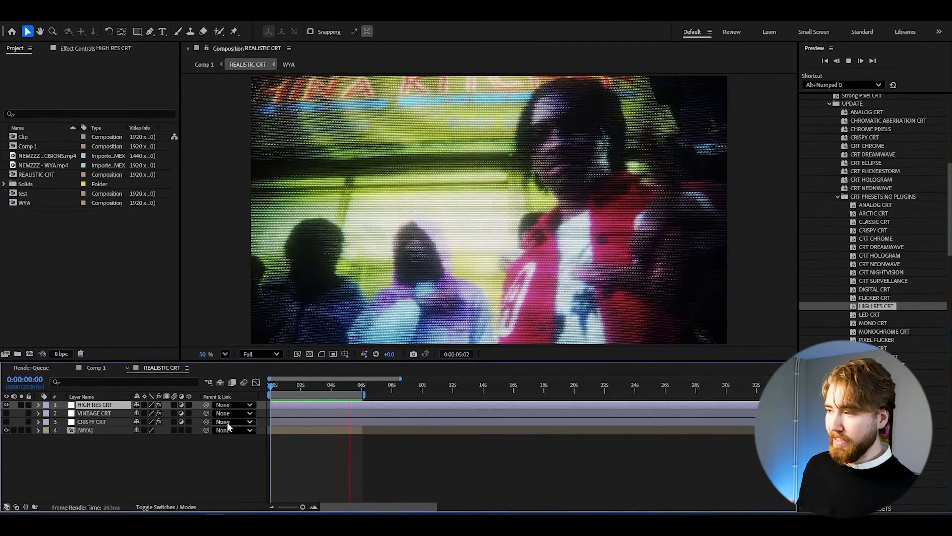
# Add an adjustment layer above the clips in the CRT GLITCH composition and apply the EXTREME CRT GLITCH preset to it.
pyautogui.scroll(3, 450, 202)
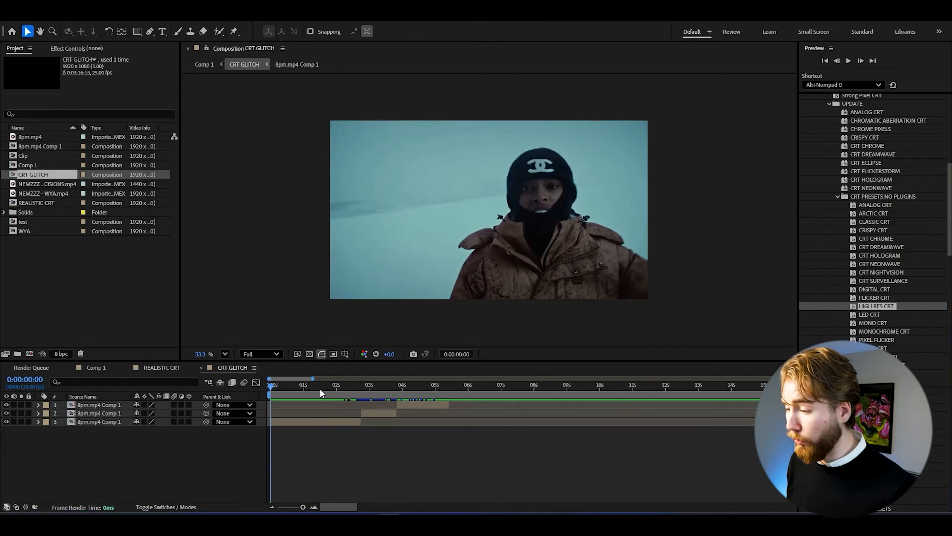
pyautogui.moveTo(320, 389); pyautogui.dragTo(231, 405)
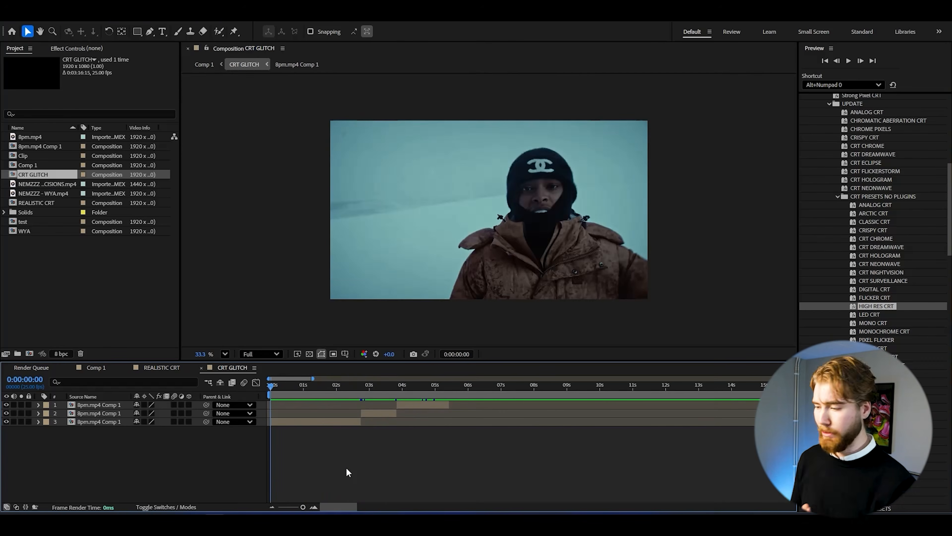
pyautogui.hotkey('ctrl', 'a')
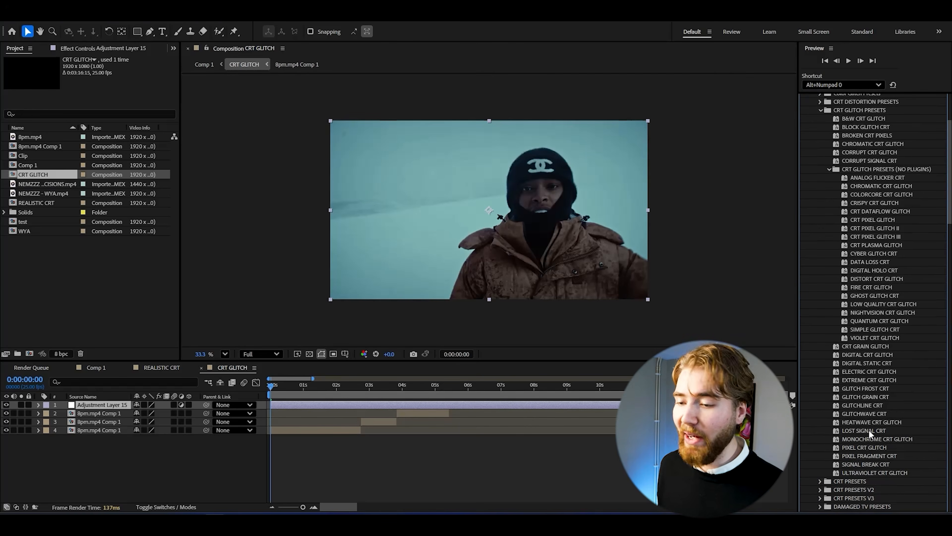
pyautogui.click(593, 435)
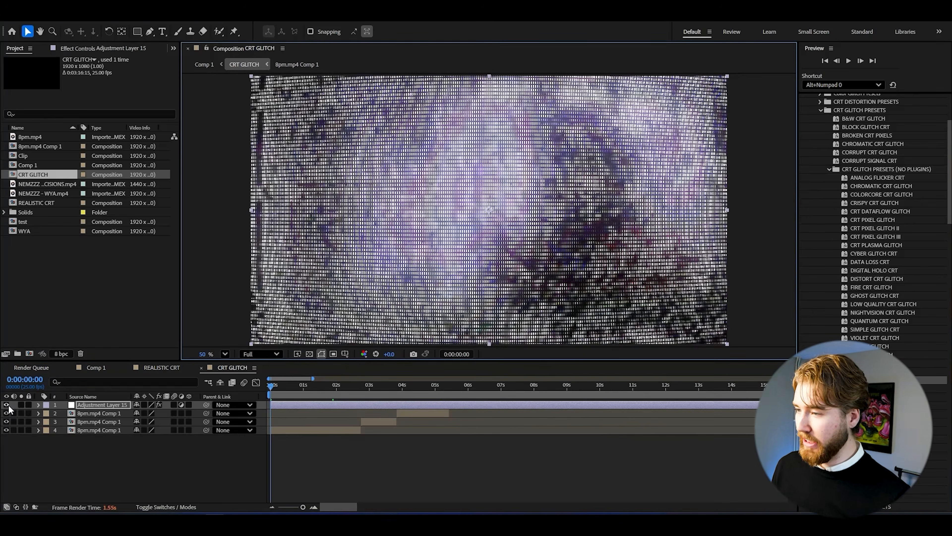
# Compare the footage with the glitch adjustment layer off and on, and check the effect further along the timeline.
pyautogui.click(6, 404)
pyautogui.click(6, 404)
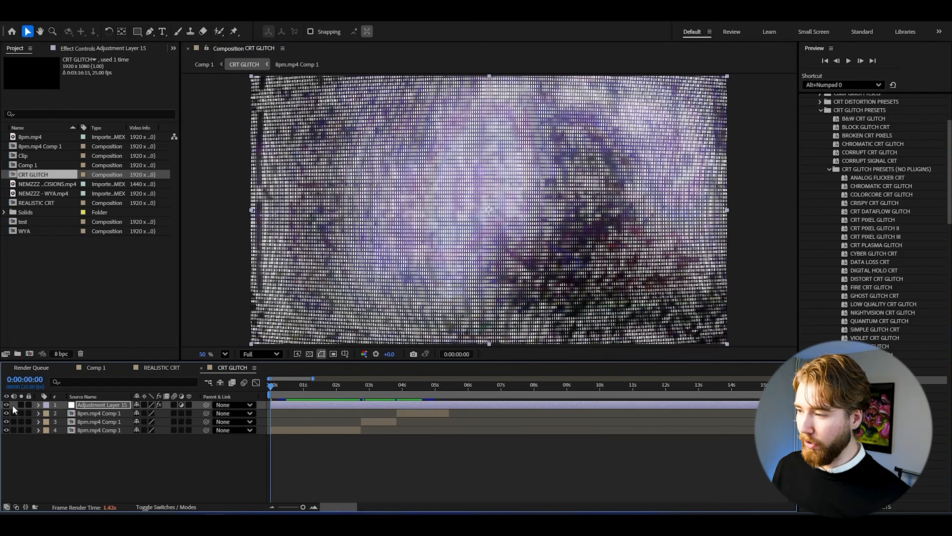
pyautogui.click(310, 393)
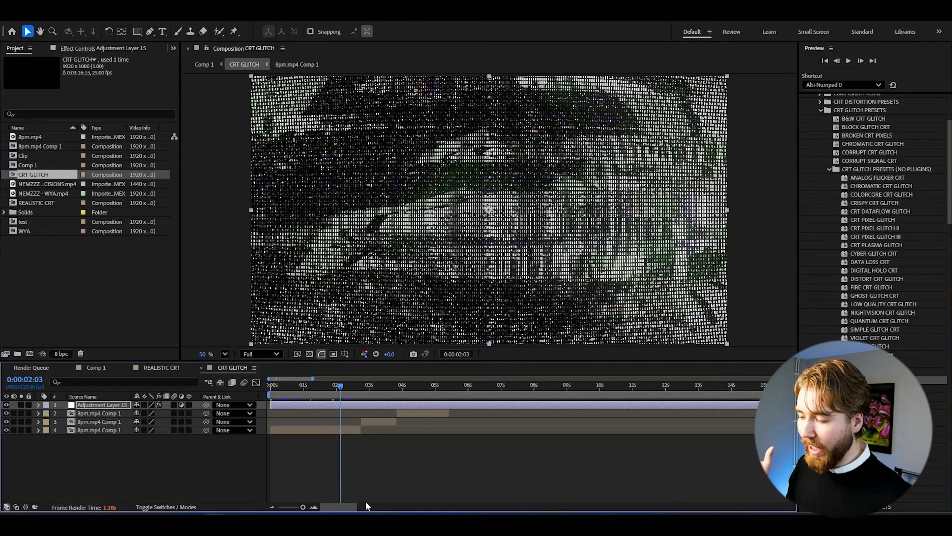
# Split the EXTREME CRT GLITCH layer and delete the excess so only short segments remain around the two clip cuts.
pyautogui.click(315, 506)
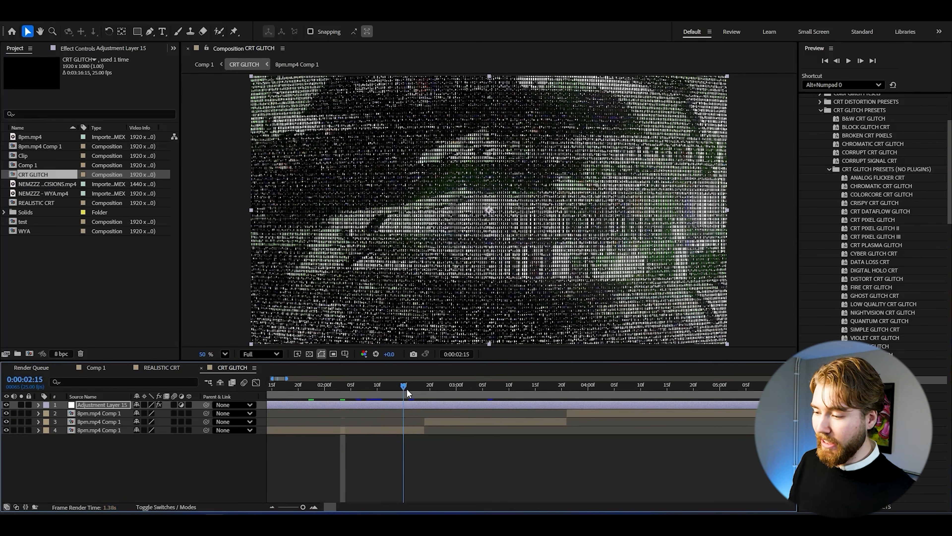
pyautogui.moveTo(410, 388); pyautogui.dragTo(578, 393)
pyautogui.hotkey('ctrl', 'shift', 'd')
pyautogui.click(388, 413)
pyautogui.press('Delete')
pyautogui.click(456, 405)
pyautogui.hotkey('ctrl', 'shift', 'd')
pyautogui.hotkey('ctrl', 'shift', 'd')
pyautogui.click(528, 411)
pyautogui.press('Delete')
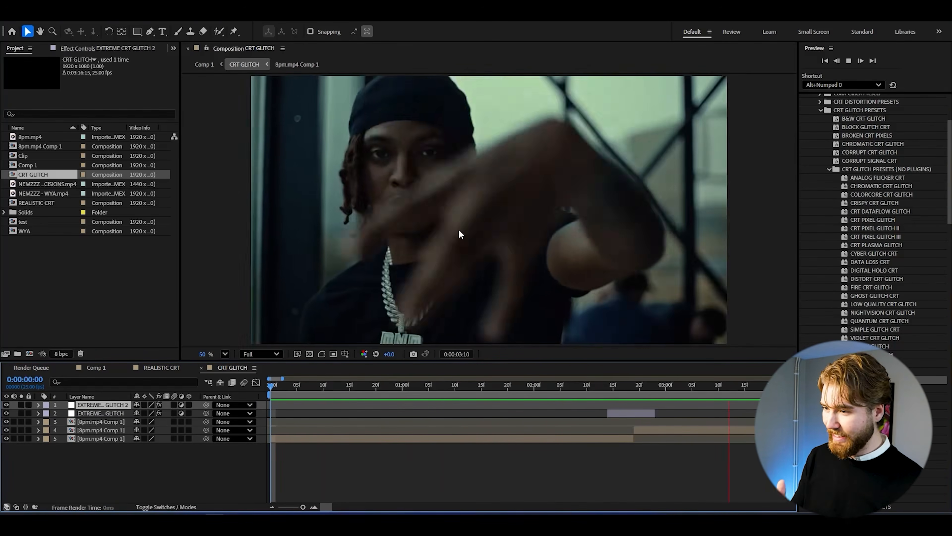
# Play back the glitch transitions, starting shortly before the first clip cut.
pyautogui.click(581, 385)
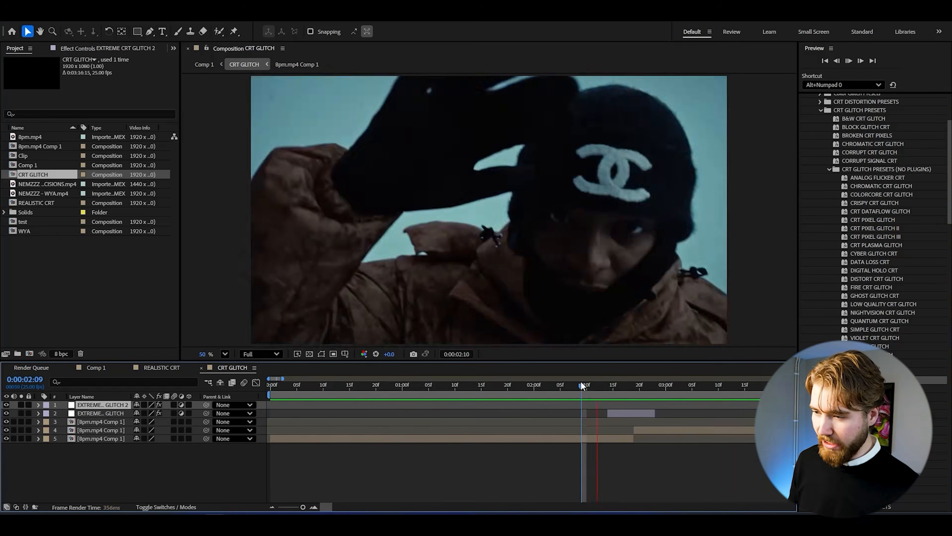
pyautogui.click(576, 389)
pyautogui.press('space')
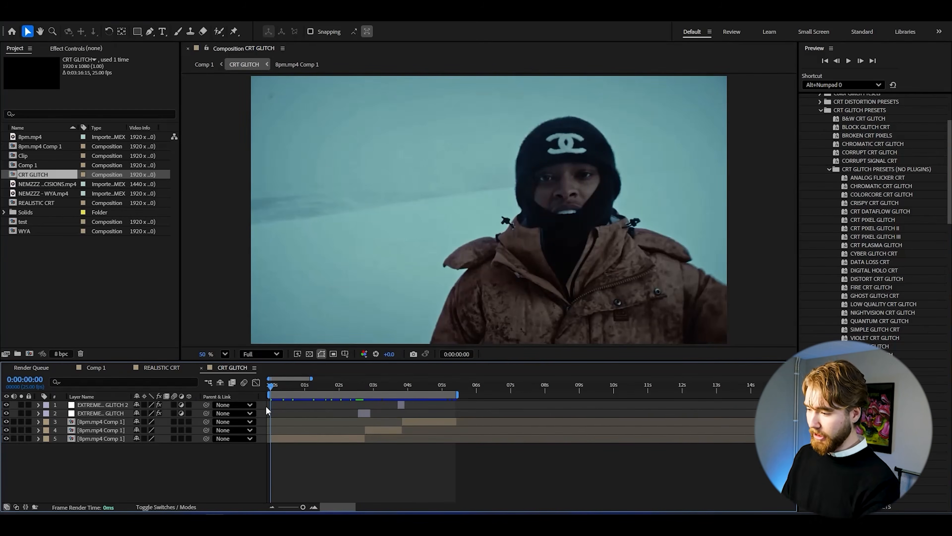
# Add a new adjustment layer, apply the DIGITAL CRT GLITCH preset to it and play the result.
pyautogui.hotkey('ctrl', 'alt', 'y')
pyautogui.click(863, 356)
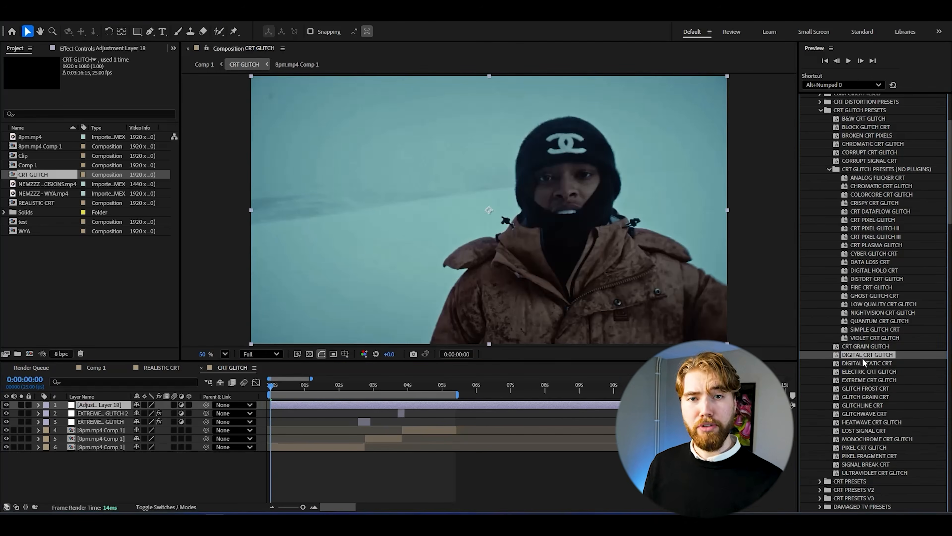
pyautogui.moveTo(867, 356); pyautogui.dragTo(100, 404)
pyautogui.press('space')
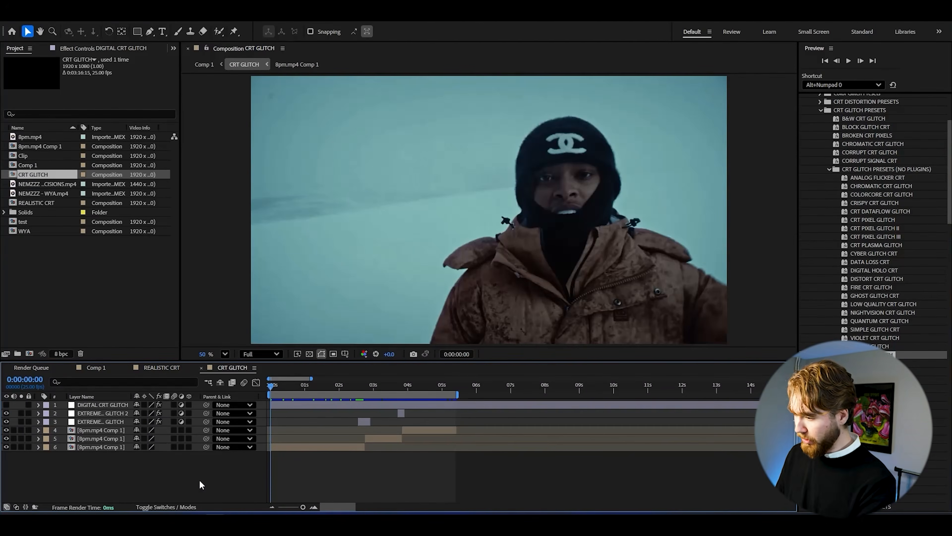
# Add another adjustment layer on top and apply the ULTRAVIOLET CRT GLITCH preset to it.
pyautogui.hotkey('ctrl', 'alt', 'y')
pyautogui.press('F3')
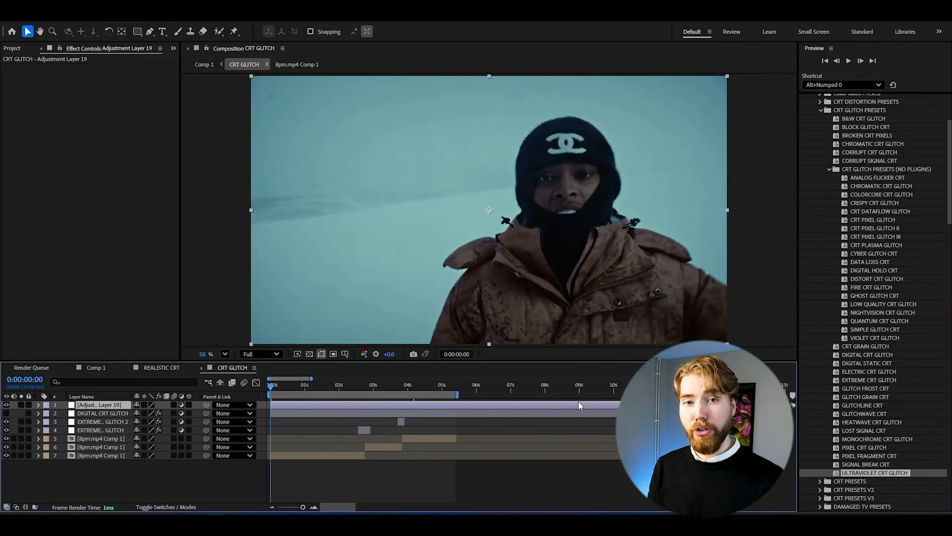
pyautogui.click(871, 473)
pyautogui.moveTo(871, 475); pyautogui.dragTo(105, 406)
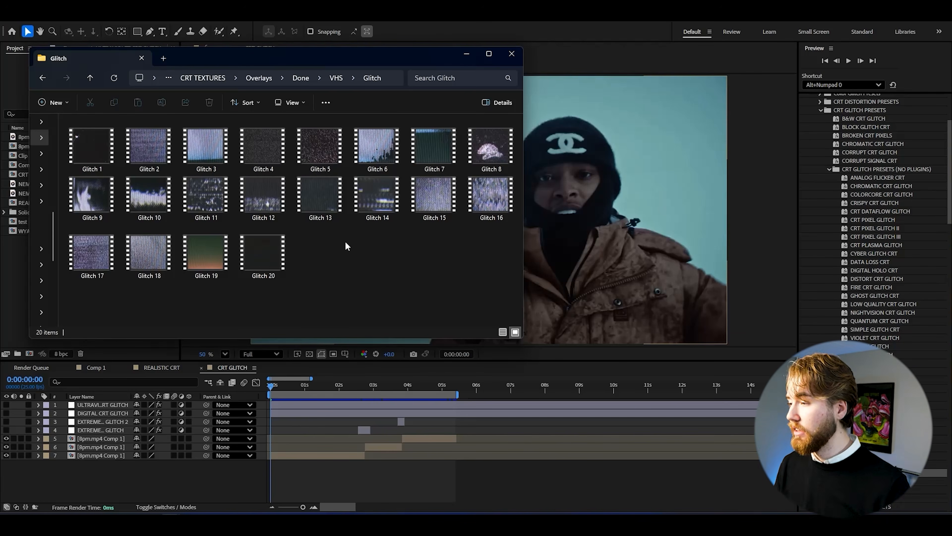
# Import the Glitch 14 clip from the VHS Glitch folder as the top layer and scale it up to fill the frame.
pyautogui.click(376, 194)
pyautogui.moveTo(376, 210); pyautogui.dragTo(350, 444)
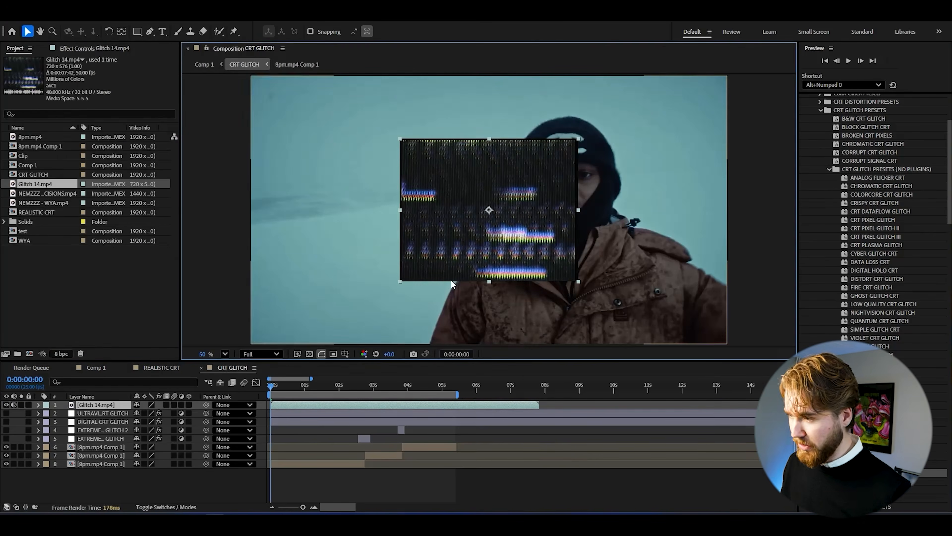
pyautogui.press('s')
pyautogui.moveTo(147, 412); pyautogui.dragTo(277, 411)
# Trim both ends of the Glitch 14 overlay so it only covers the first clip cut, ending at 0:00:03:02.
pyautogui.moveTo(323, 386); pyautogui.dragTo(365, 403)
pyautogui.hotkey('ctrl', 'shift', 'd')
pyautogui.click(319, 413)
pyautogui.press('Delete')
pyautogui.moveTo(355, 386); pyautogui.dragTo(376, 385)
pyautogui.hotkey('ctrl', 'shift', 'd')
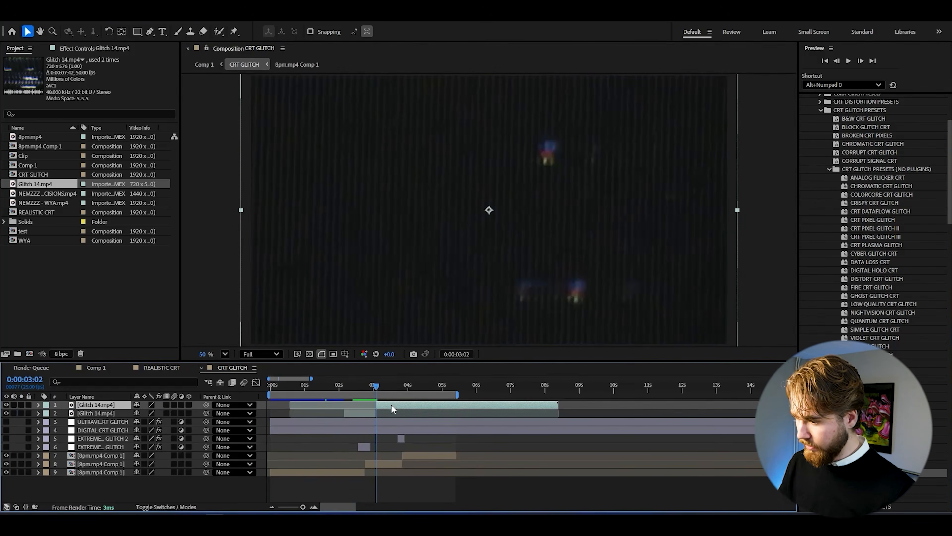
pyautogui.press('Delete')
# Import the Glitch 2 clip, scale it to fill the frame and place it as a short overlay across the second clip cut.
pyautogui.hotkey('alt', 'Tab')
pyautogui.click(271, 152)
pyautogui.moveTo(147, 148); pyautogui.dragTo(377, 432)
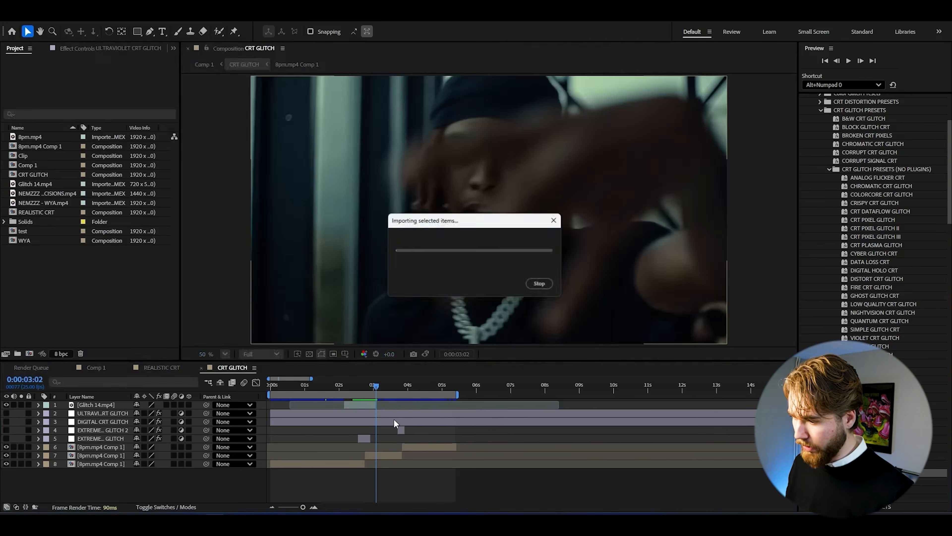
pyautogui.press('s')
pyautogui.moveTo(146, 413); pyautogui.dragTo(236, 409)
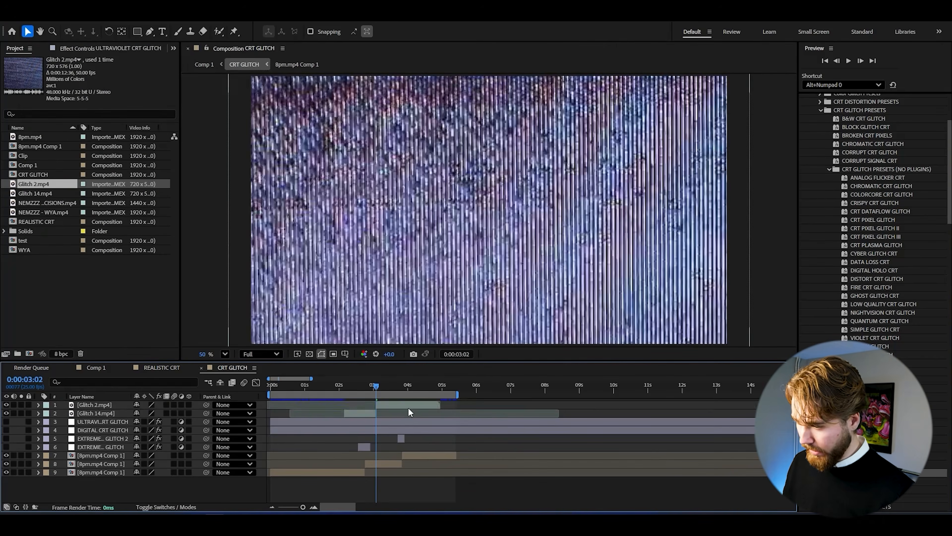
pyautogui.moveTo(409, 408); pyautogui.dragTo(385, 390)
# Preview both glitch overlays and park the playhead on the Glitch 14 overlay at 0:00:02:12.
pyautogui.press('space')
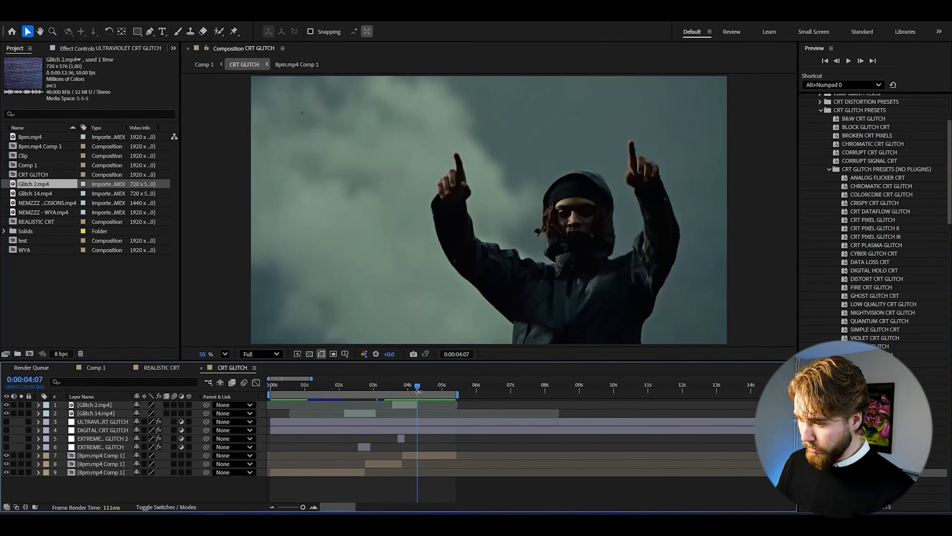
pyautogui.moveTo(416, 388); pyautogui.dragTo(333, 384)
pyautogui.press('space')
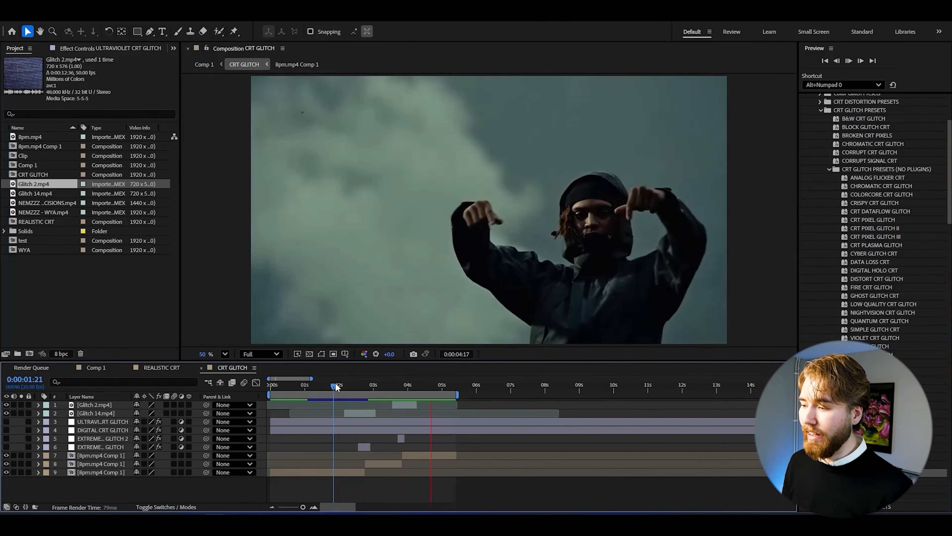
pyautogui.moveTo(335, 383); pyautogui.dragTo(357, 385)
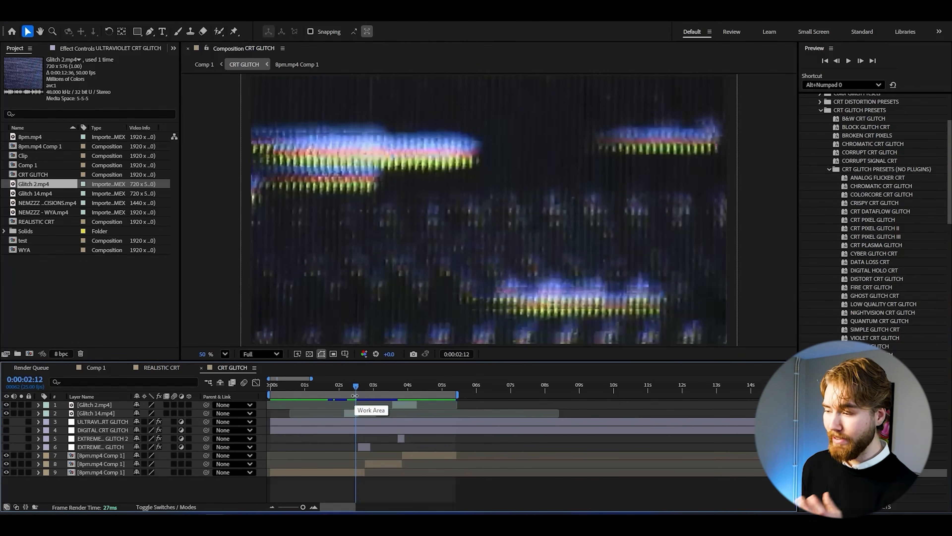
# Show the layer blending modes and set the Glitch 14 overlay to Difference.
pyautogui.click(181, 503)
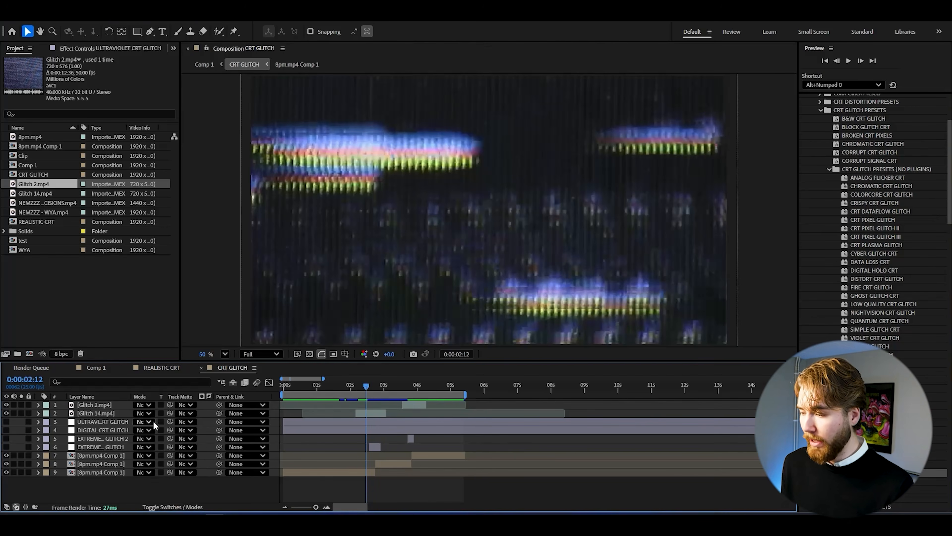
pyautogui.click(141, 413)
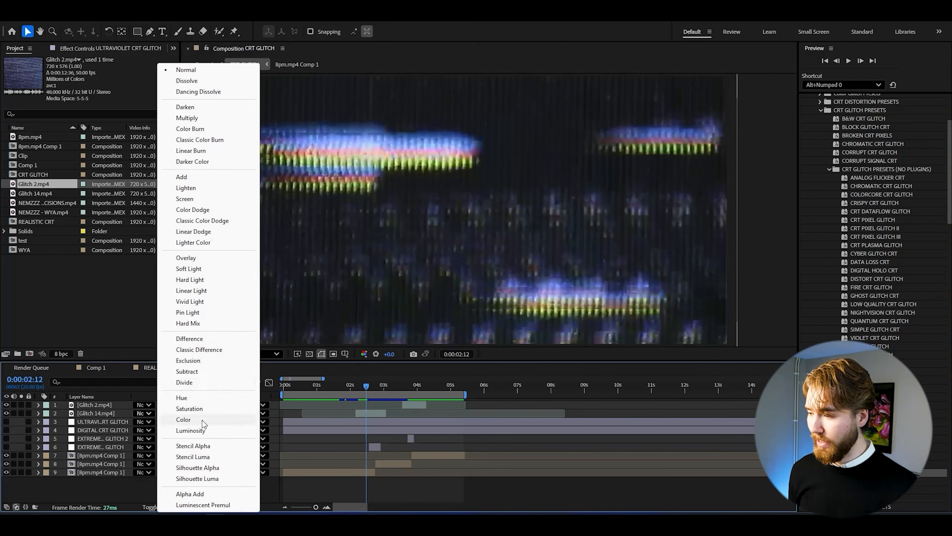
pyautogui.click(189, 339)
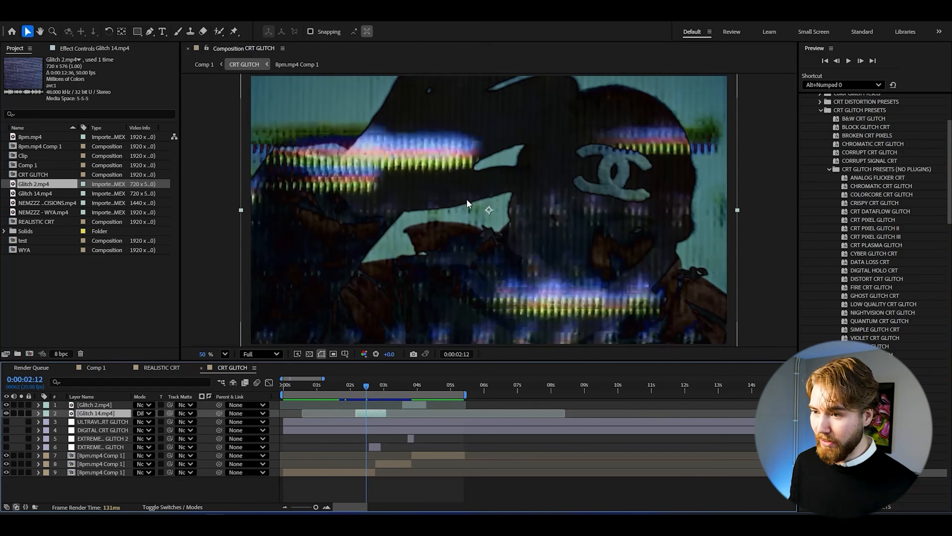
# Try Subtract on the Glitch 2 overlay at 0:00:03:22, and finish by setting its blending mode to Difference.
pyautogui.click(412, 388)
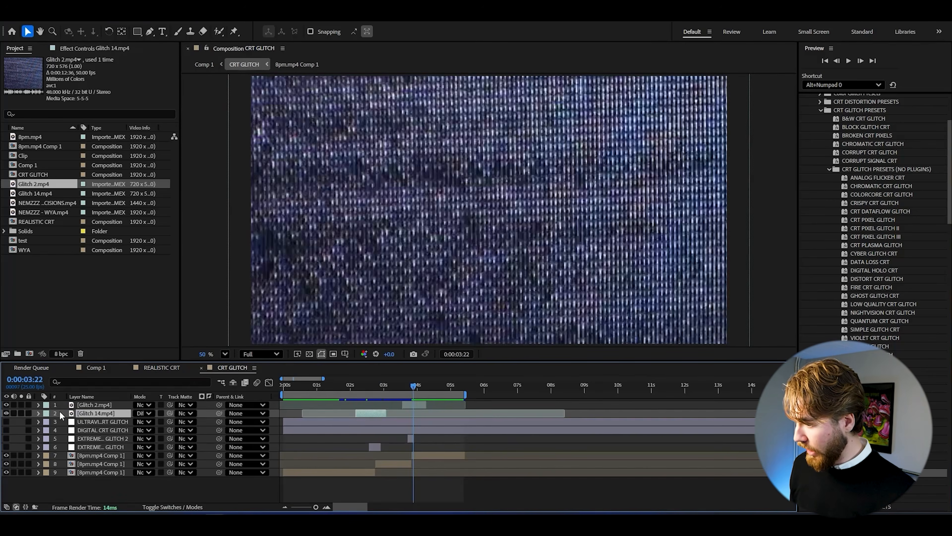
pyautogui.click(141, 406)
pyautogui.click(198, 372)
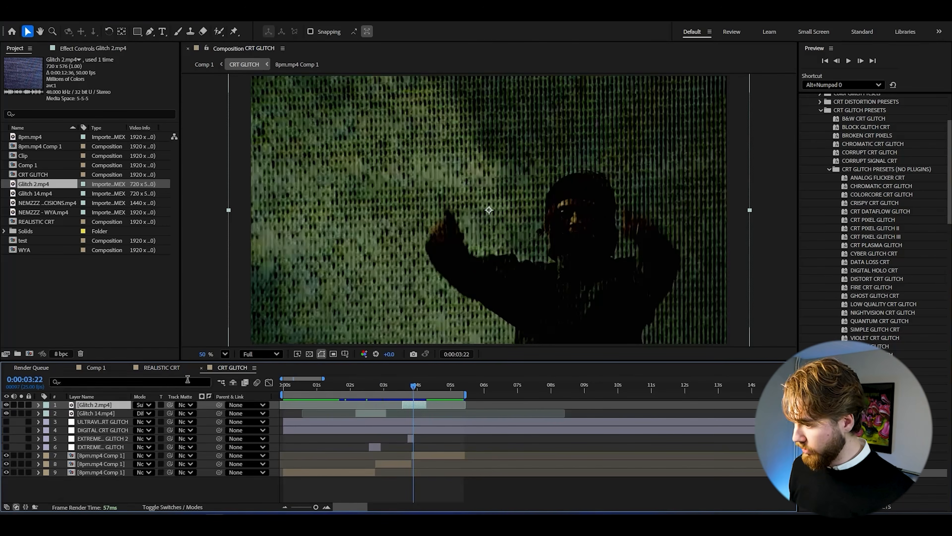
pyautogui.click(203, 382)
# Move the Glitch 2 and Glitch 14 overlays below all the CRT glitch adjustment layers, directly above the footage clips.
pyautogui.moveTo(96, 412); pyautogui.dragTo(113, 442)
pyautogui.click(93, 421)
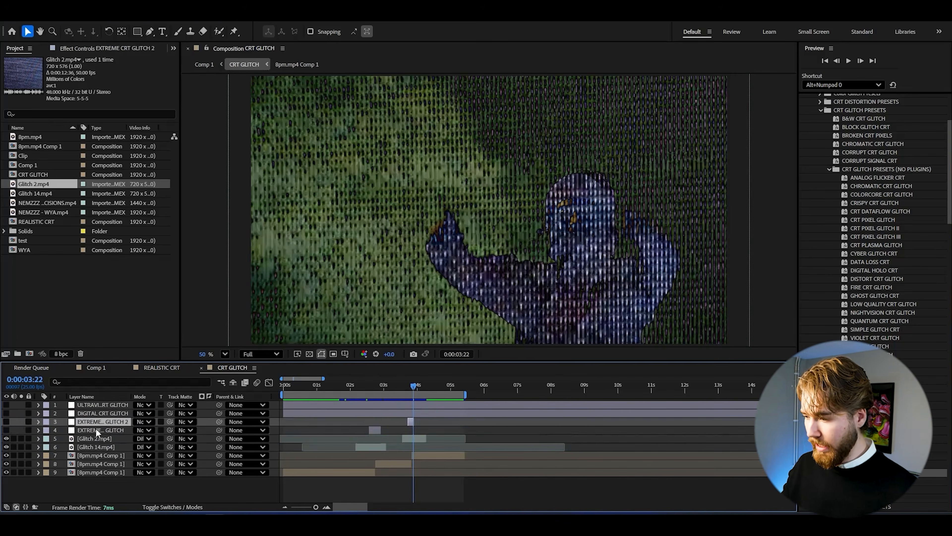
pyautogui.click(96, 430)
pyautogui.click(310, 434)
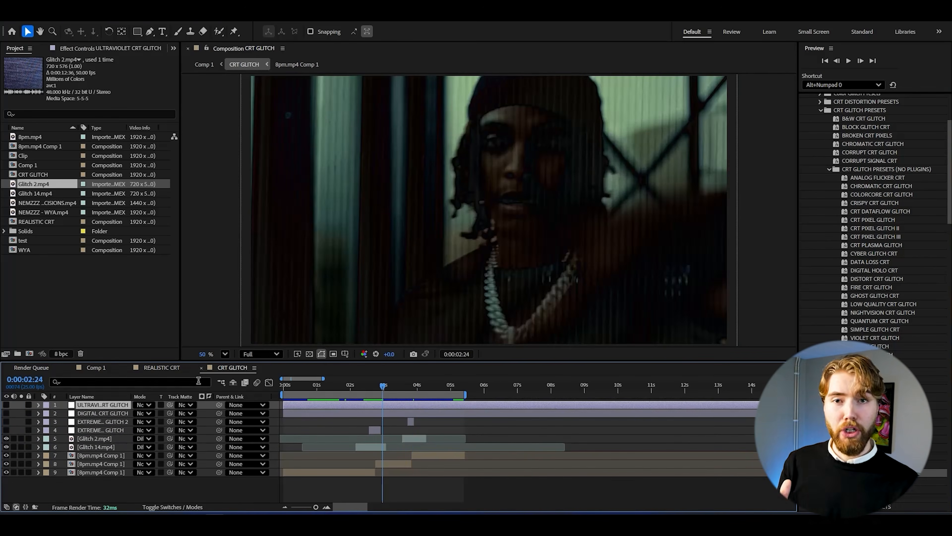
# Make the ULTRAVIOLET CRT GLITCH layer visible and play the composition through both glitch transitions.
pyautogui.click(6, 405)
pyautogui.press('space')
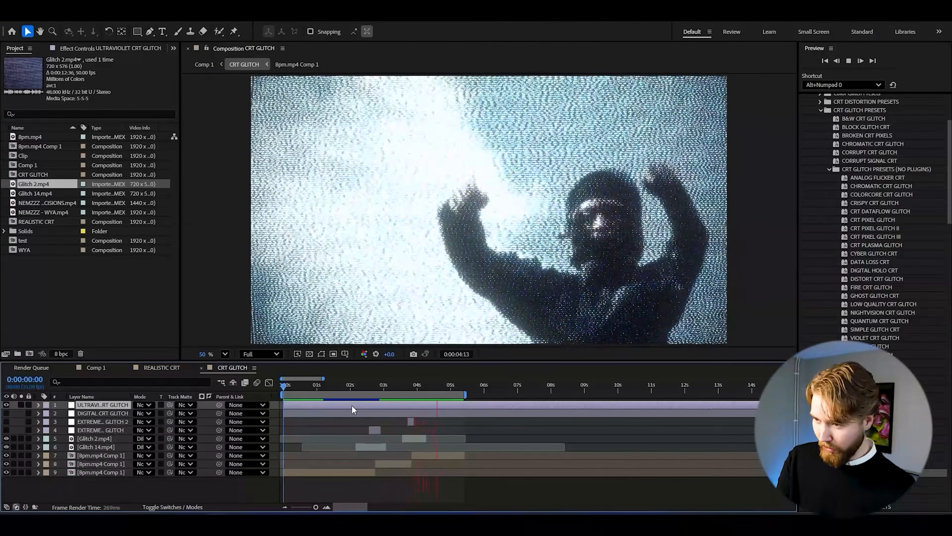
pyautogui.click(357, 390)
pyautogui.moveTo(357, 392); pyautogui.dragTo(351, 387)
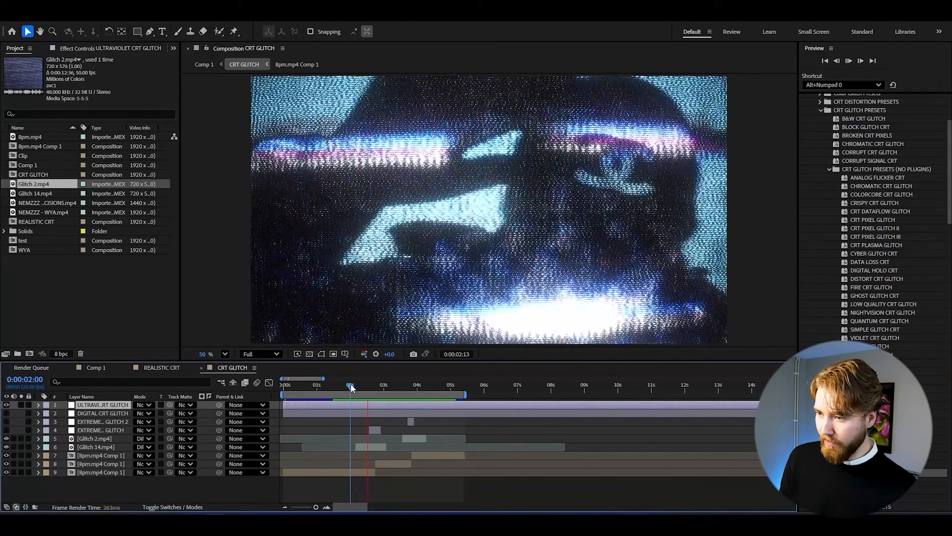
pyautogui.press('space')
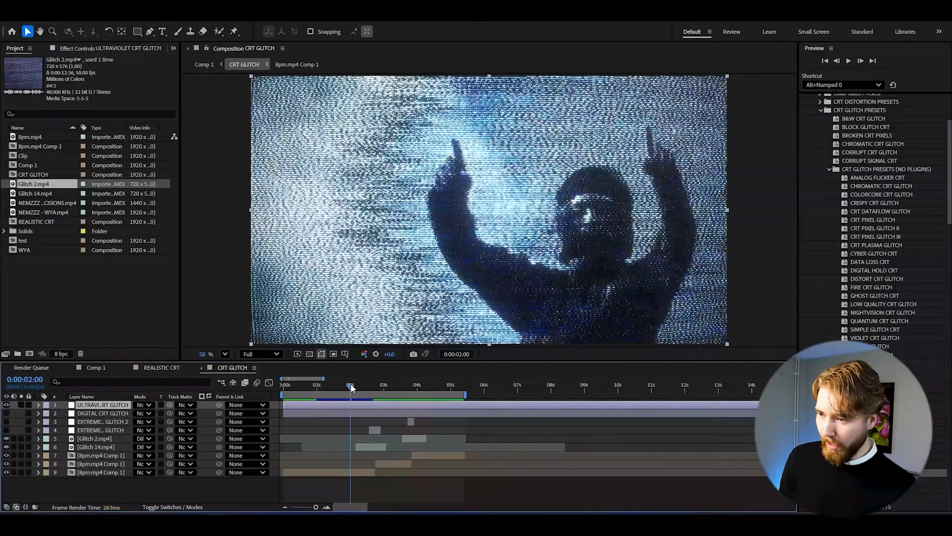
pyautogui.press('space')
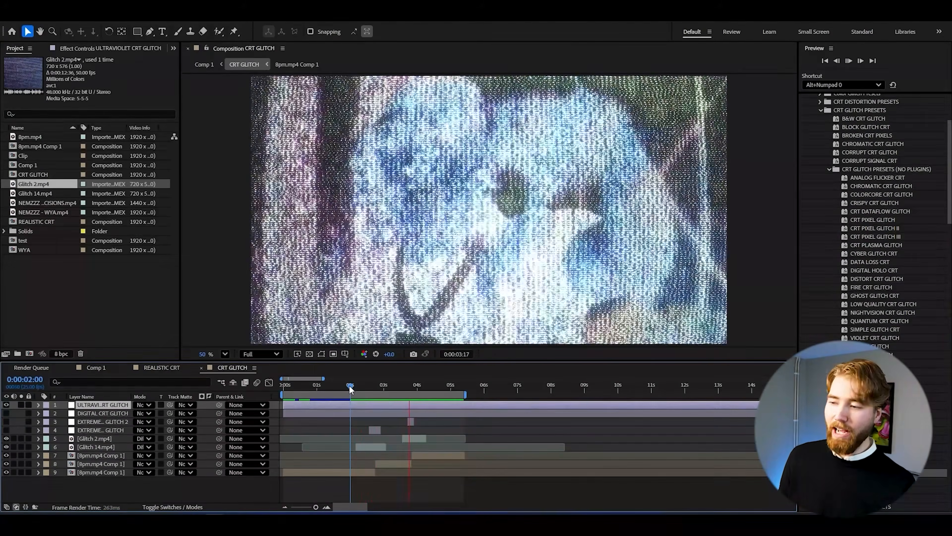
# Place each EXTREME CRT GLITCH layer beneath its matching glitch overlay, make both visible and play back the combined effect.
pyautogui.click(404, 390)
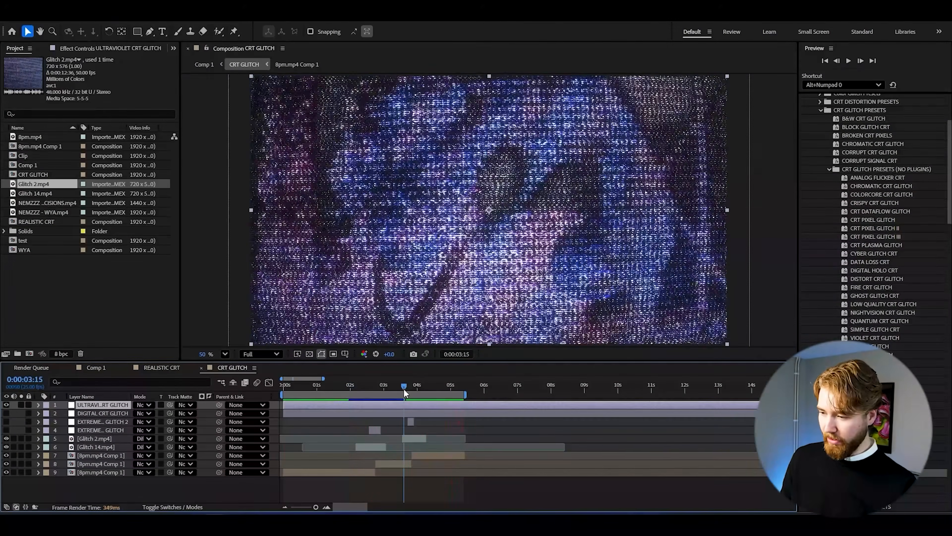
pyautogui.moveTo(403, 388); pyautogui.dragTo(411, 389)
pyautogui.moveTo(104, 422); pyautogui.dragTo(107, 447)
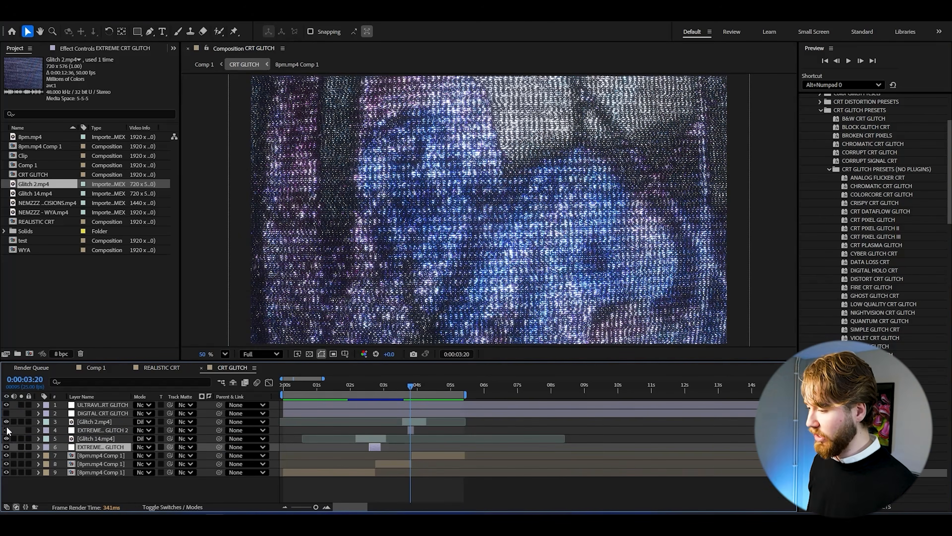
pyautogui.press('space')
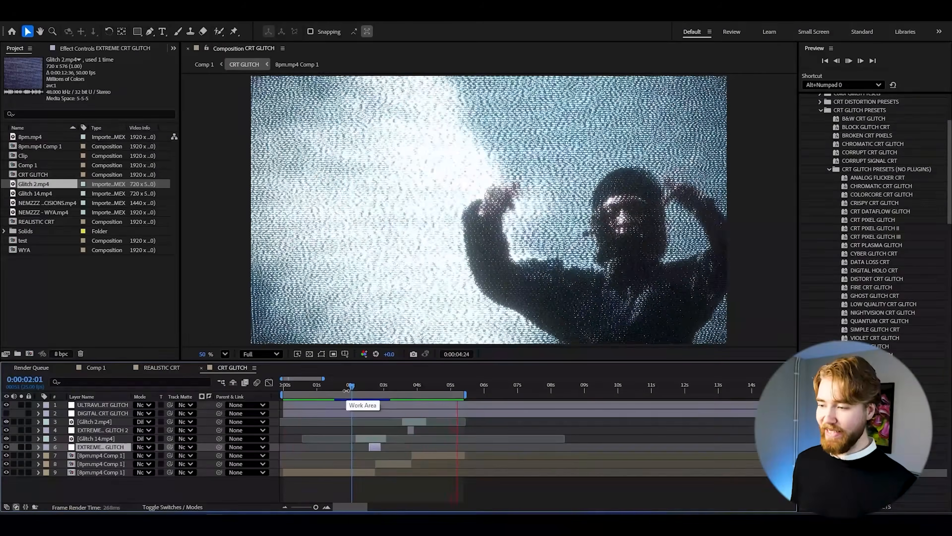
# Return to the start of the composition and look through the CRT glitch presets, including the no-plugins versions.
pyautogui.press('Home')
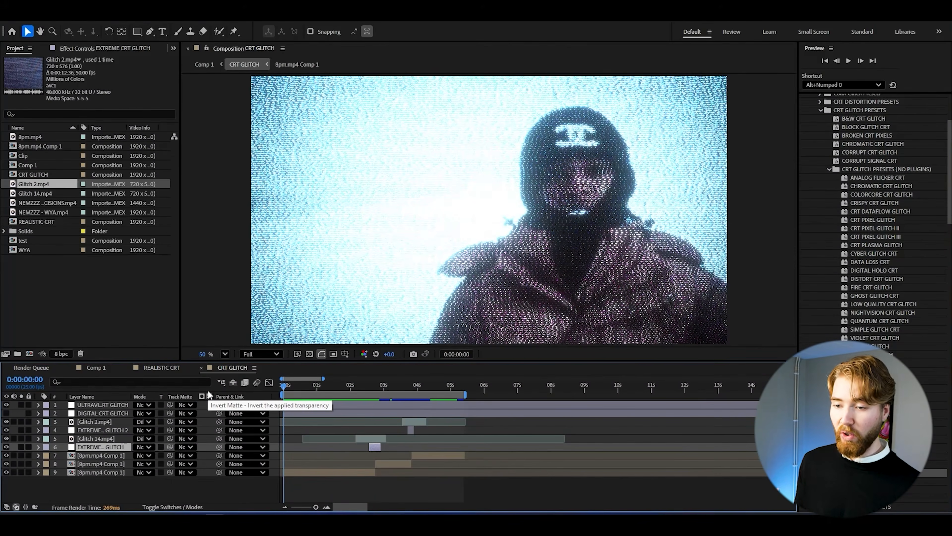
pyautogui.click(863, 119)
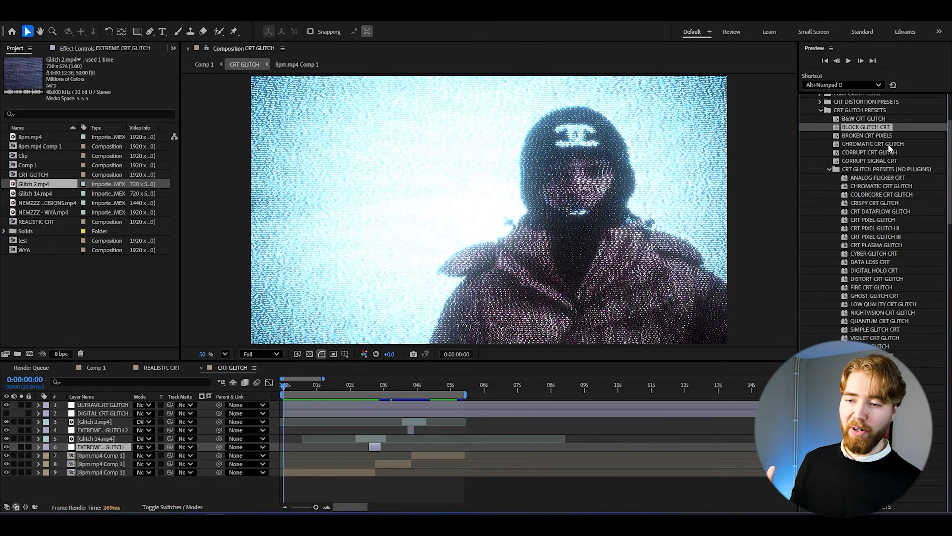
pyautogui.click(875, 254)
pyautogui.click(878, 313)
pyautogui.click(878, 380)
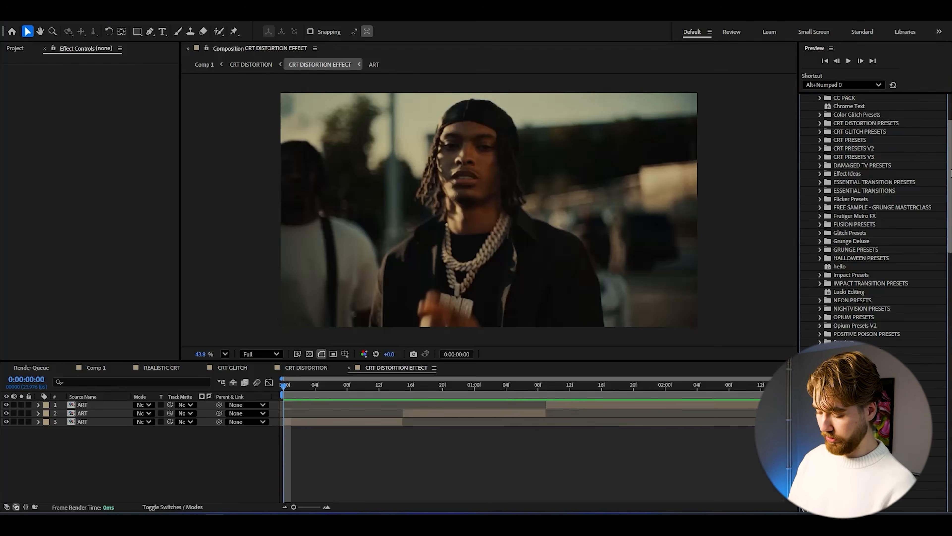
# Add an adjustment layer above the ART clips, apply the ANALOG DAMAGE CRT distortion preset to it and preview the result.
pyautogui.hotkey('ctrl', 'alt', 'y')
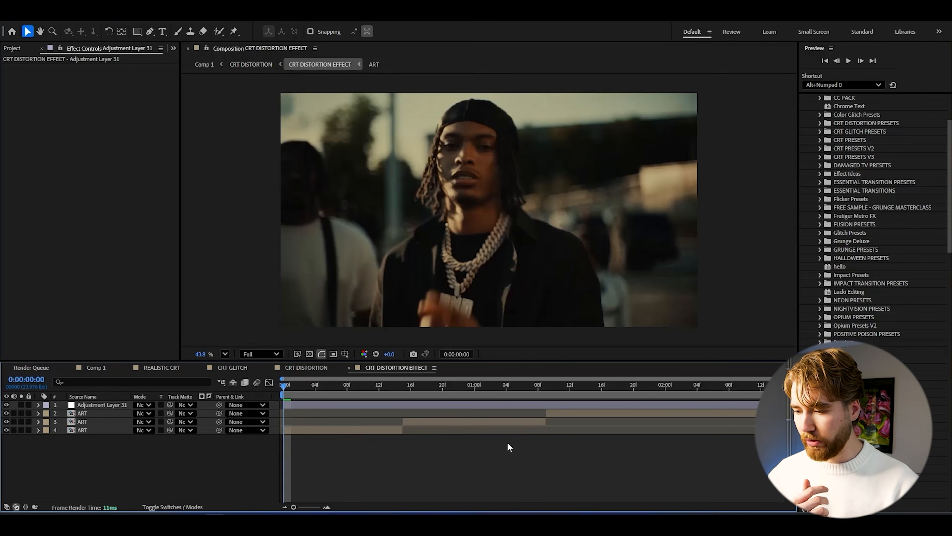
pyautogui.click(473, 407)
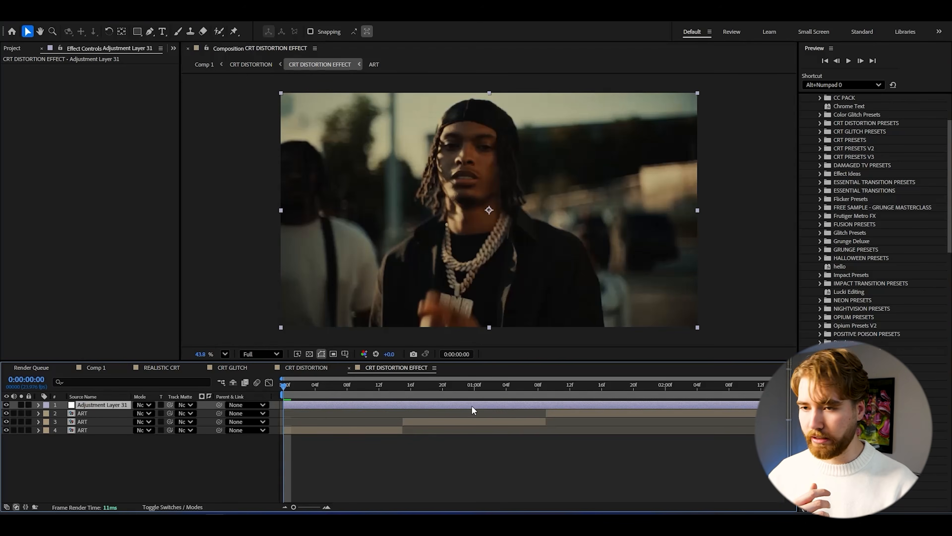
pyautogui.click(820, 124)
pyautogui.moveTo(949, 148); pyautogui.dragTo(950, 155)
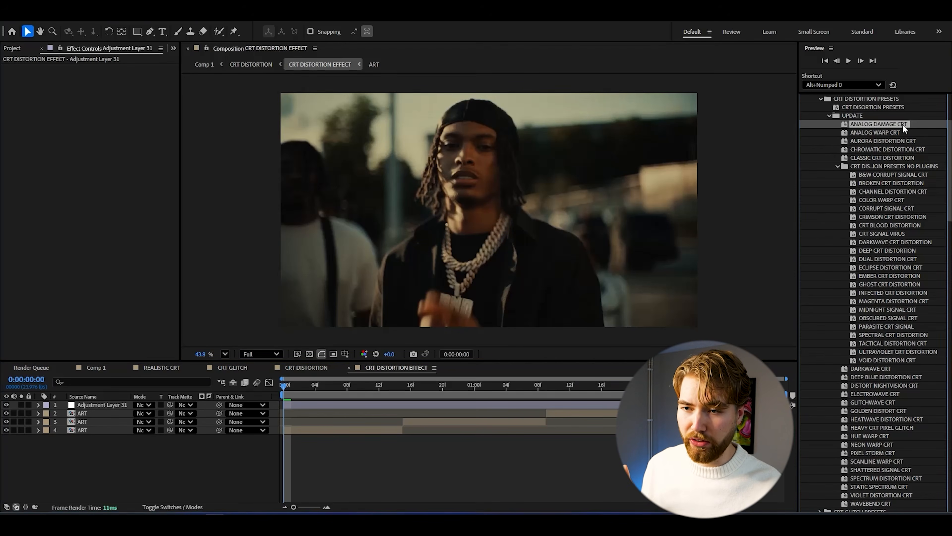
pyautogui.moveTo(858, 125); pyautogui.dragTo(269, 226)
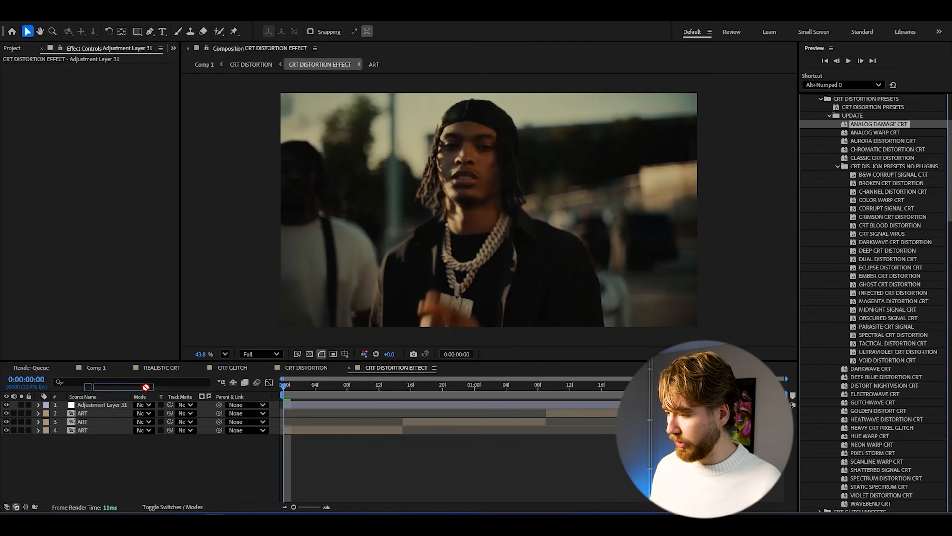
pyautogui.press('space')
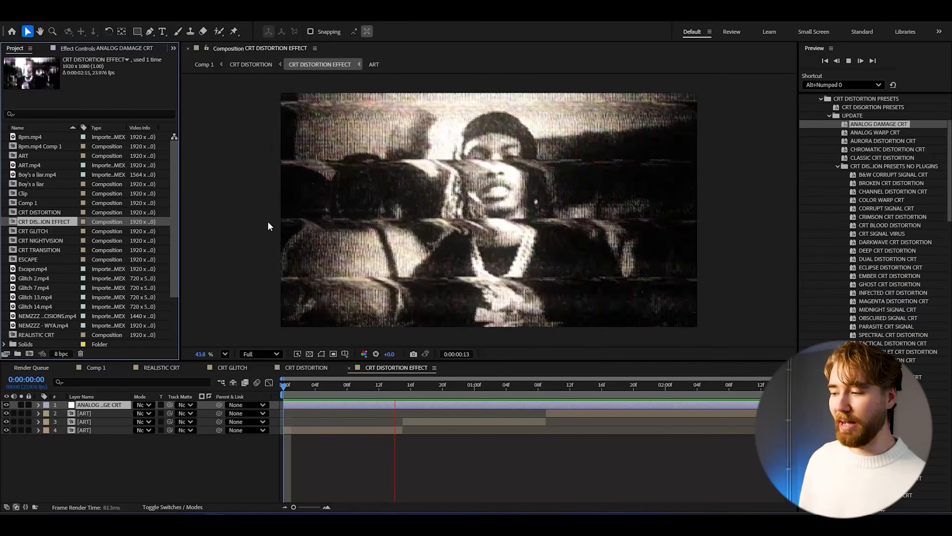
pyautogui.click(348, 386)
pyautogui.moveTo(347, 392); pyautogui.dragTo(275, 389)
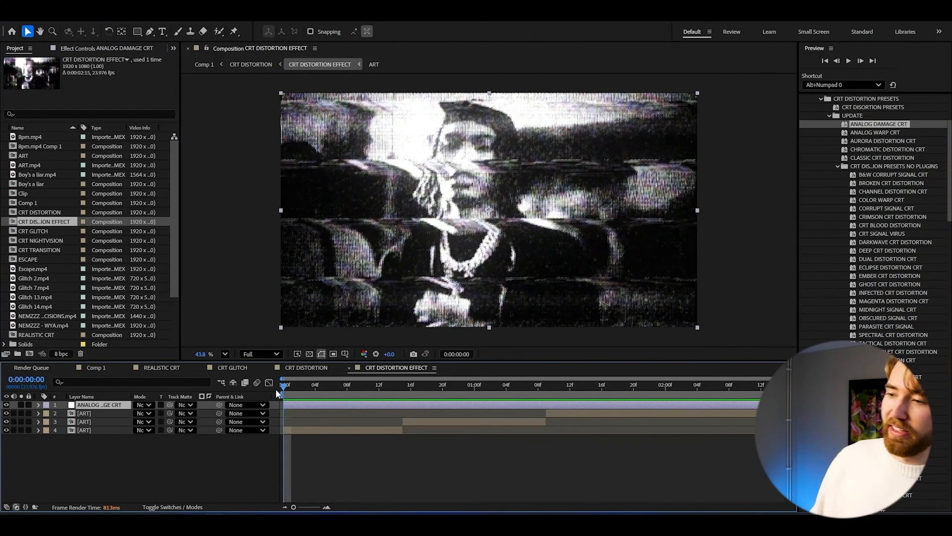
pyautogui.press('space')
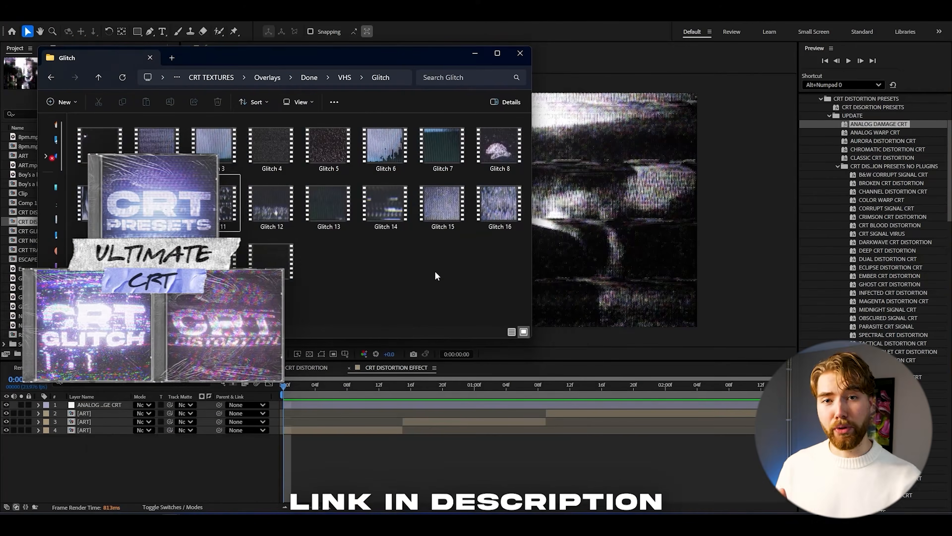
# Add the Glitch 13 and Glitch 7 overlays above the ANALOG DAMAGE CRT layer and scale both to 277%.
pyautogui.moveTo(328, 221); pyautogui.dragTo(240, 452)
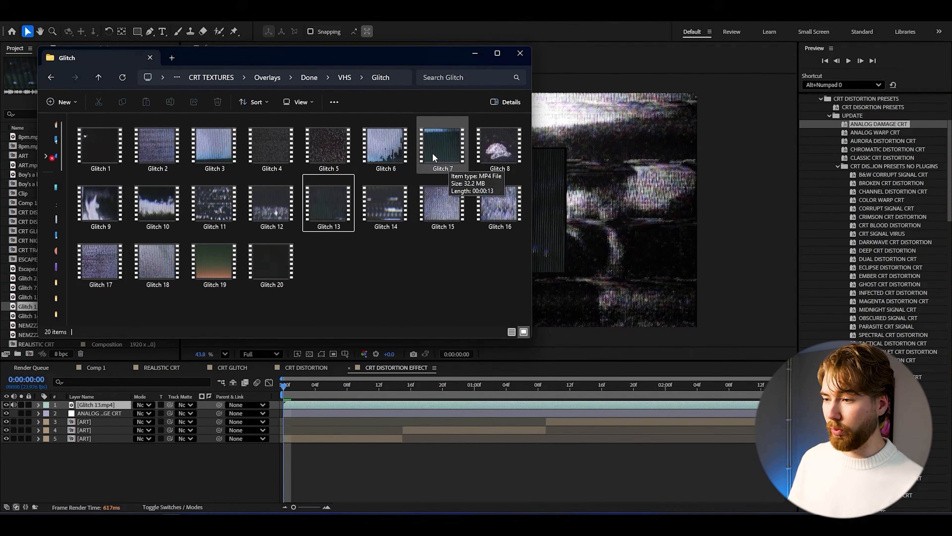
pyautogui.moveTo(428, 160); pyautogui.dragTo(276, 416)
pyautogui.moveTo(264, 468); pyautogui.dragTo(264, 468)
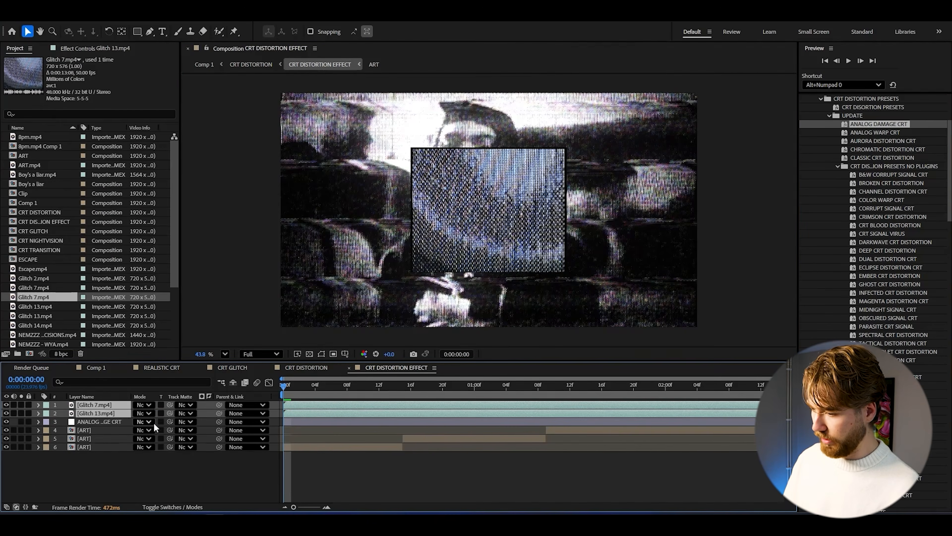
pyautogui.press('s')
pyautogui.moveTo(150, 427); pyautogui.dragTo(231, 413)
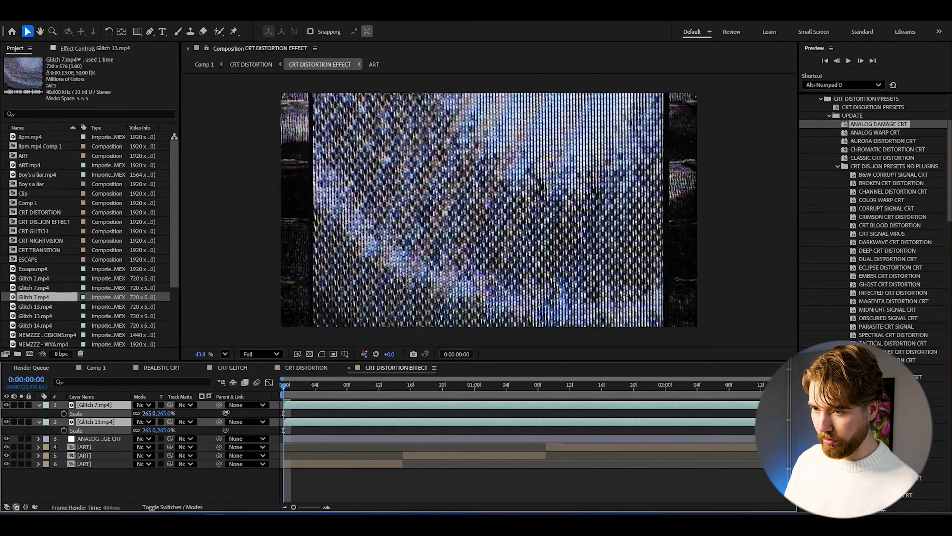
pyautogui.scroll(5, 522, 119)
pyautogui.scroll(-6, 522, 116)
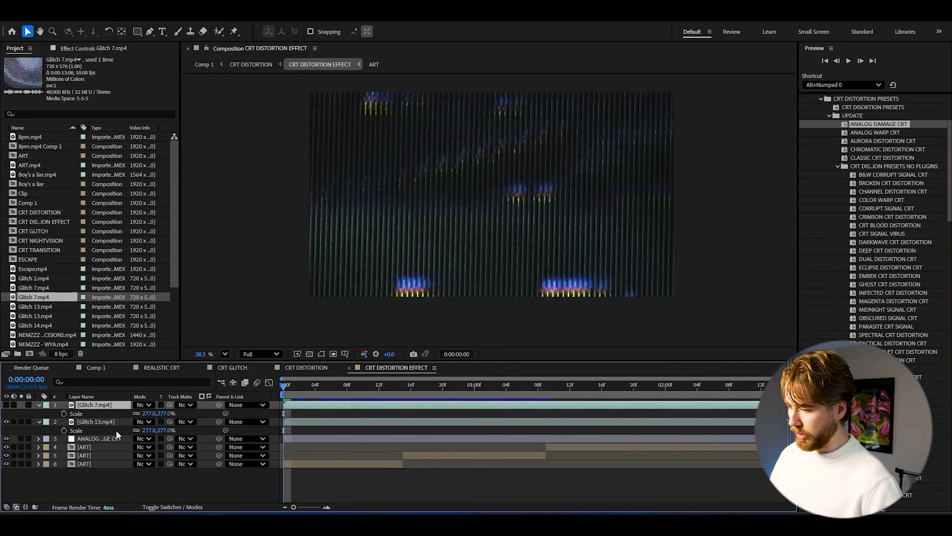
# Trim the Glitch 13 overlay to a short segment and place it across the first cut between the ART clips.
pyautogui.click(172, 421)
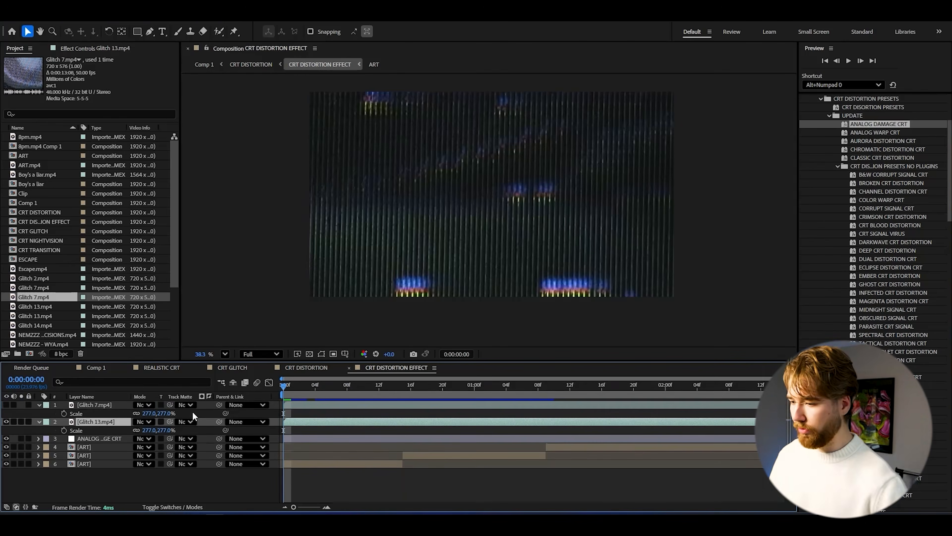
pyautogui.moveTo(609, 423); pyautogui.dragTo(575, 424)
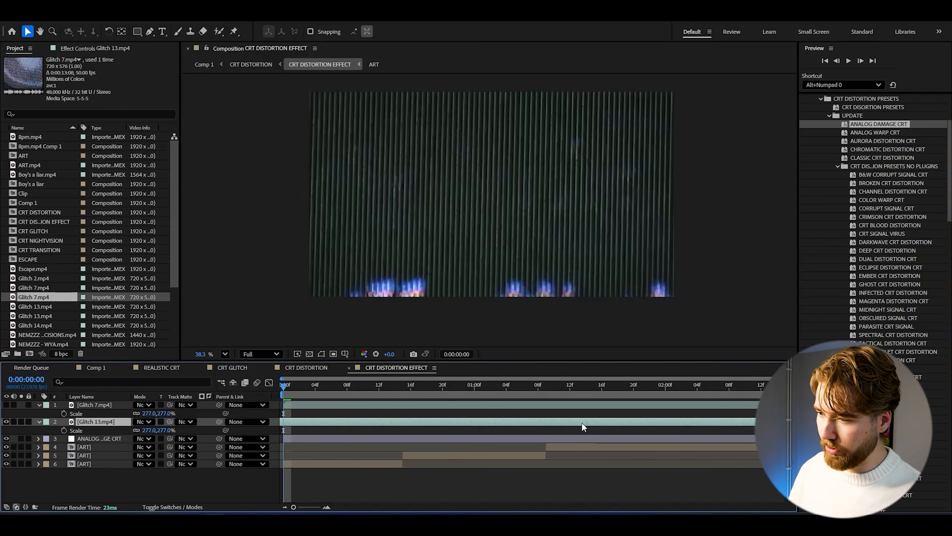
pyautogui.hotkey('ctrl', 'd')
pyautogui.click(285, 431)
pyautogui.press('Delete')
pyautogui.moveTo(287, 387); pyautogui.dragTo(350, 393)
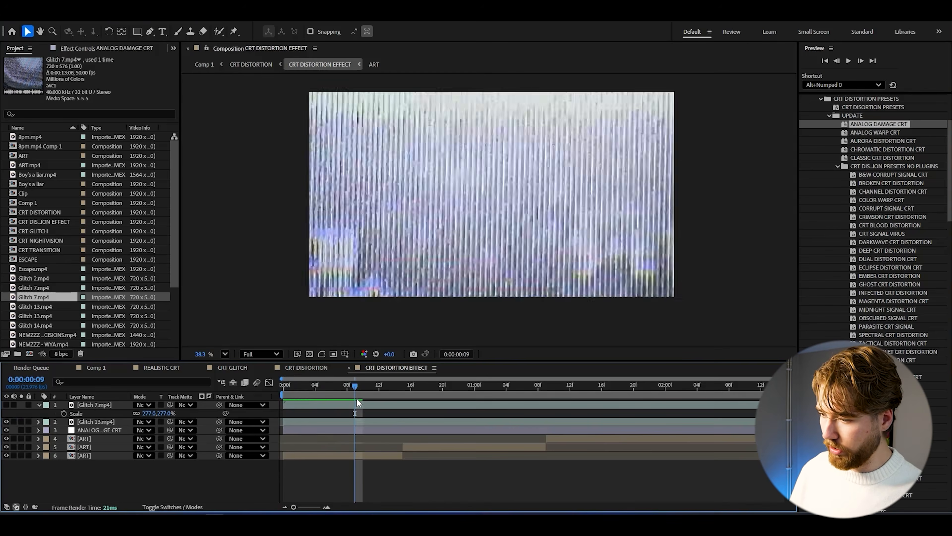
pyautogui.click(361, 422)
pyautogui.hotkey('ctrl', 'shift', 'd')
pyautogui.press('Delete')
pyautogui.moveTo(331, 422); pyautogui.dragTo(417, 424)
pyautogui.click(371, 386)
# Set the Glitch 13 overlay's blending mode to Difference and preview the transition at the first cut.
pyautogui.click(144, 421)
pyautogui.click(189, 338)
pyautogui.press('space')
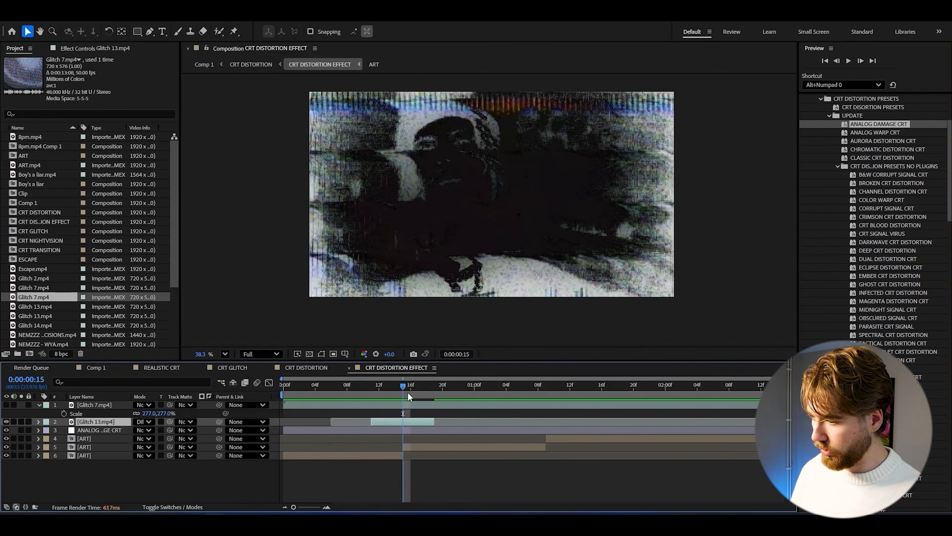
# Make the Glitch 7 overlay visible and trim it to a short segment across the second cut, around 0:00:01:08.
pyautogui.click(85, 405)
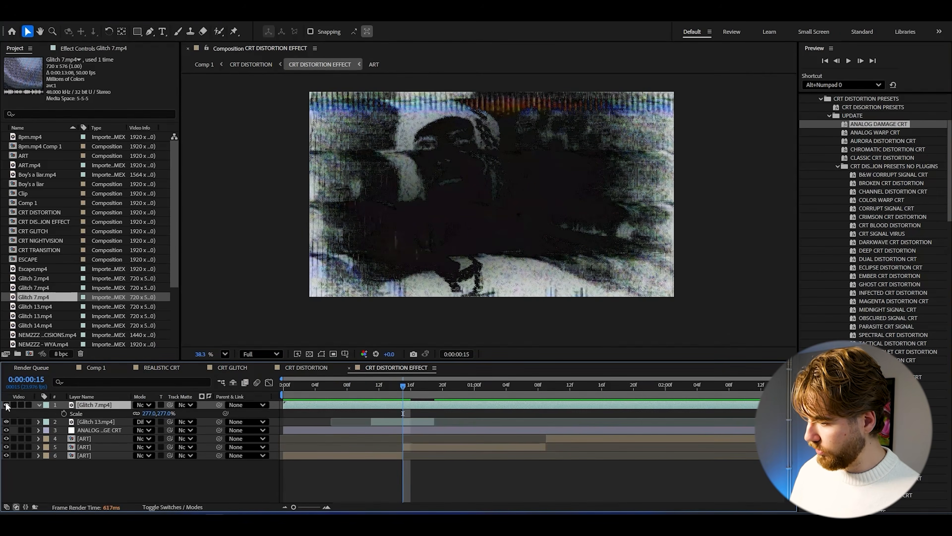
pyautogui.click(6, 405)
pyautogui.click(537, 385)
pyautogui.moveTo(608, 404); pyautogui.dragTo(364, 401)
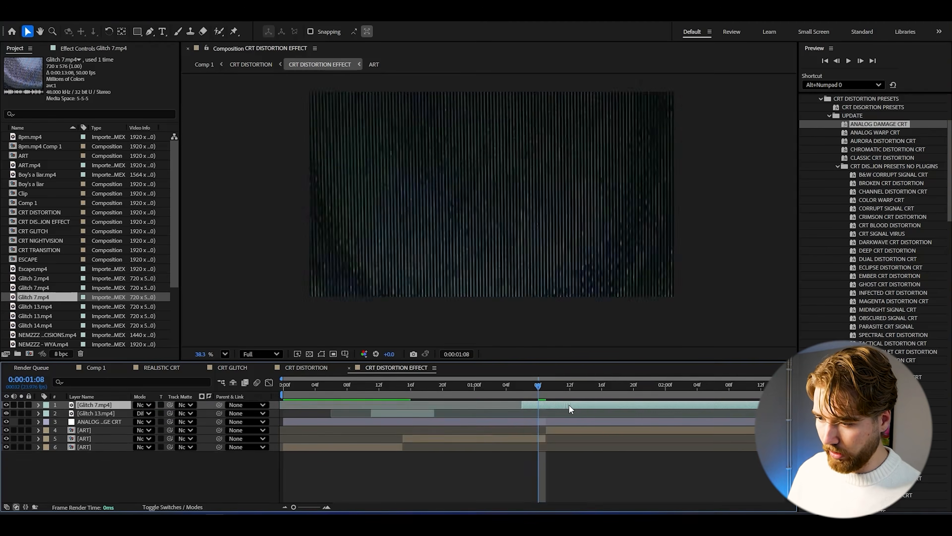
pyautogui.moveTo(568, 406); pyautogui.dragTo(578, 385)
pyautogui.hotkey('ctrl', 'shift', 'd')
# Set the Glitch 7 overlay's blending mode to Difference and save the project.
pyautogui.click(143, 404)
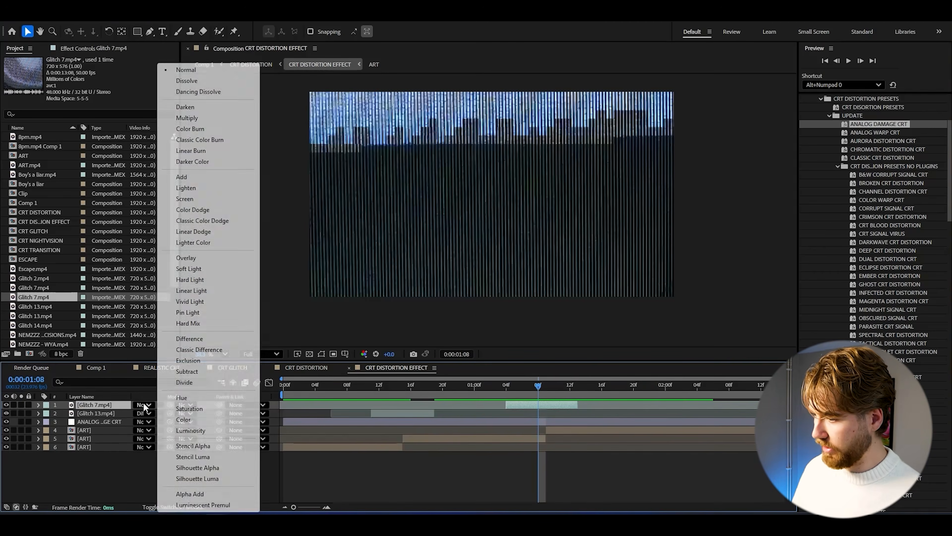
pyautogui.click(212, 338)
pyautogui.hotkey('ctrl', 's')
# Move the ANALOG DAMAGE CRT layer above both glitch overlays and play the composition from the start.
pyautogui.click(108, 422)
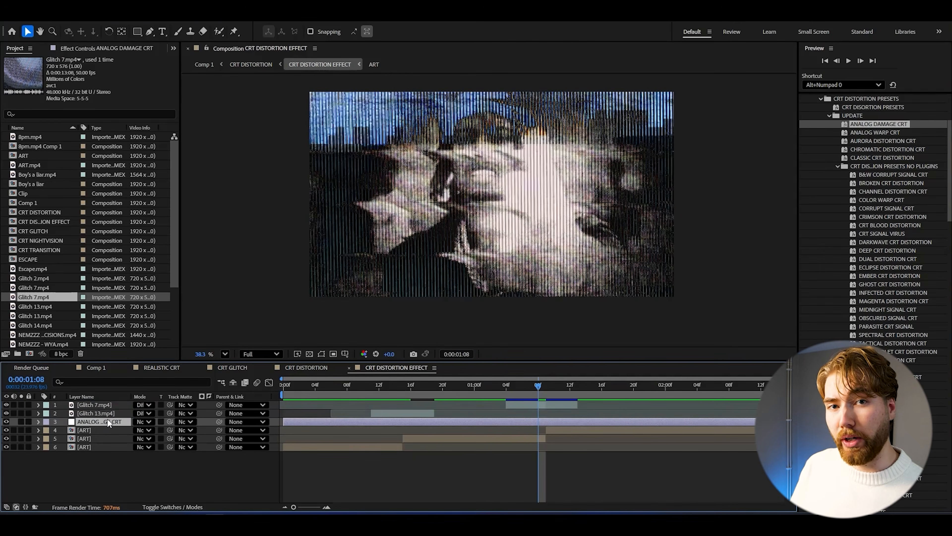
pyautogui.moveTo(107, 422); pyautogui.dragTo(106, 402)
pyautogui.press('Home')
pyautogui.press('space')
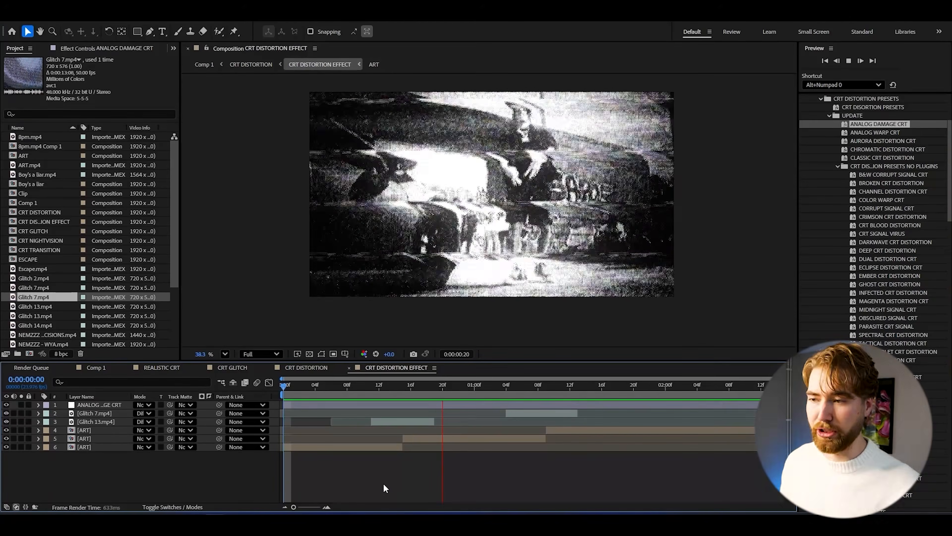
pyautogui.press('space')
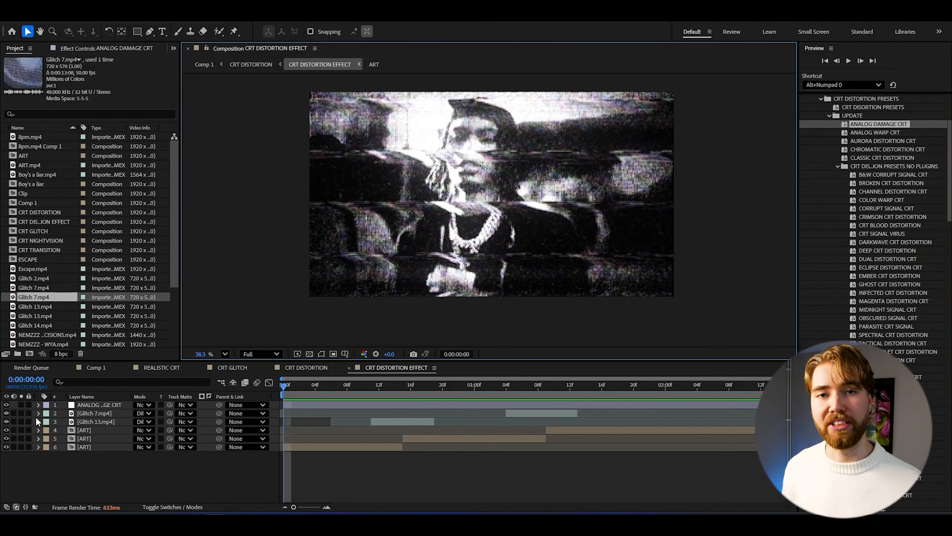
# Hide the ANALOG DAMAGE CRT layer, apply the MIDNIGHT SIGNAL CRT preset to a new adjustment layer and preview it.
pyautogui.click(7, 405)
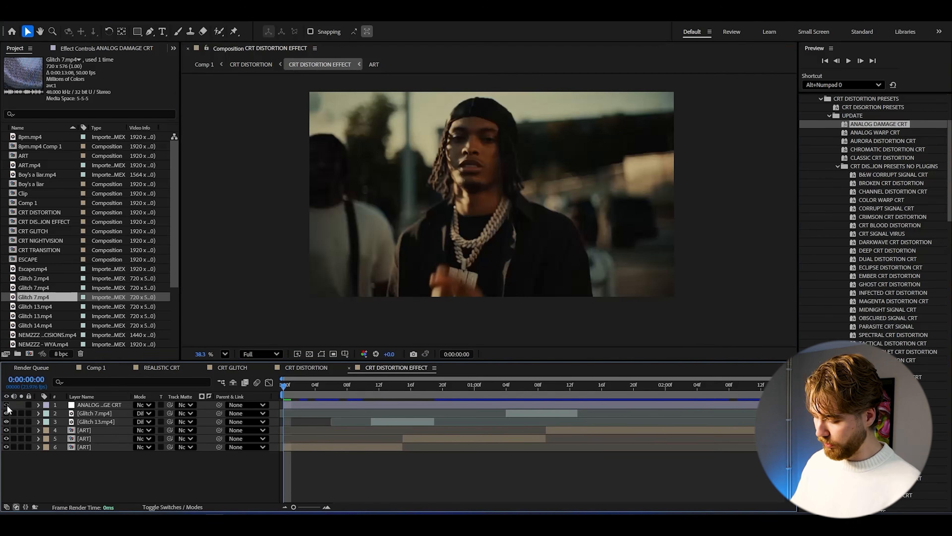
pyautogui.hotkey('ctrl', 'alt', 'y')
pyautogui.click(879, 310)
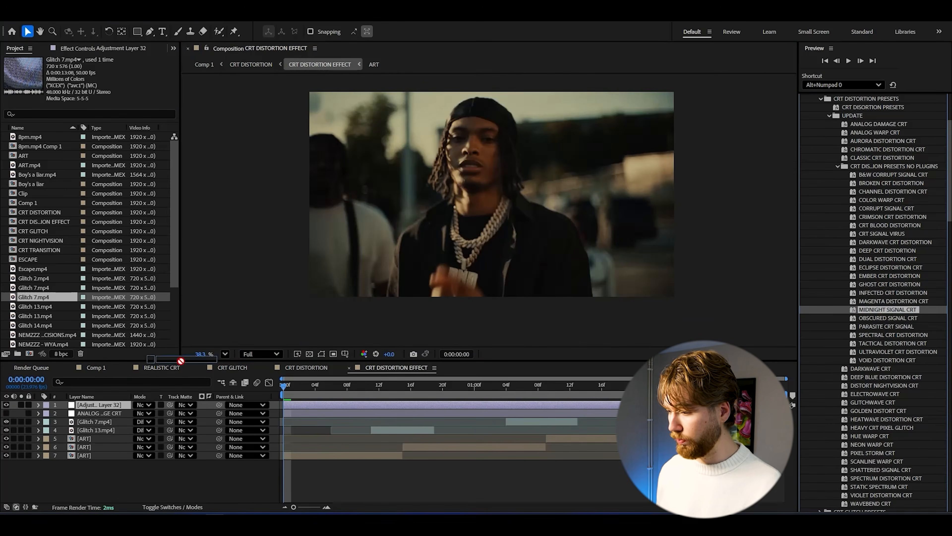
pyautogui.moveTo(235, 353); pyautogui.dragTo(230, 147)
pyautogui.press('space')
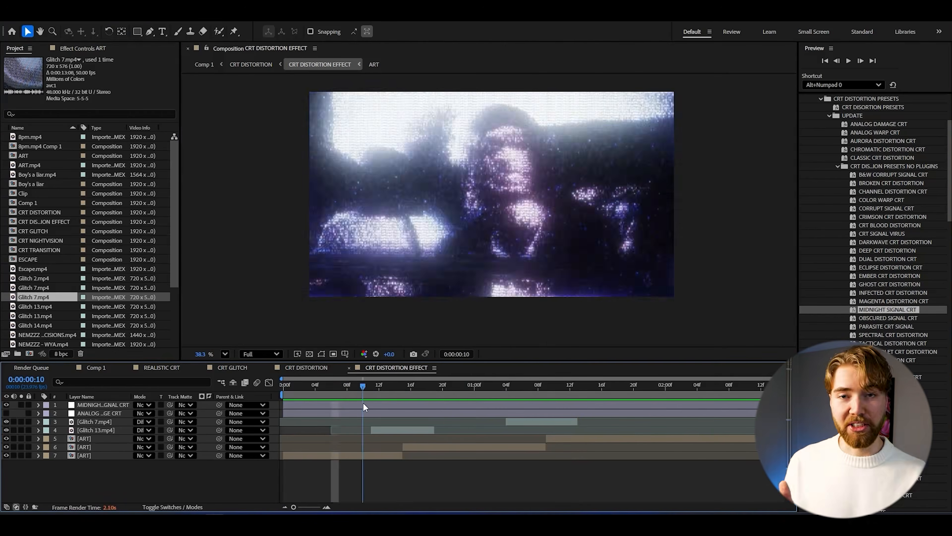
pyautogui.moveTo(364, 407); pyautogui.dragTo(227, 414)
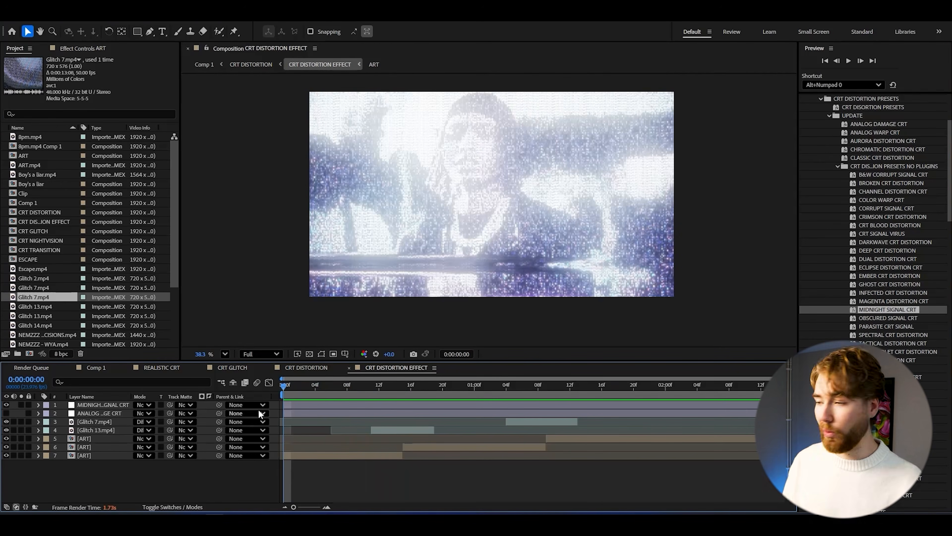
# Hide the MIDNIGHT SIGNAL CRT layer and apply the SCANLINE WARP CRT preset to a new top adjustment layer.
pyautogui.click(6, 405)
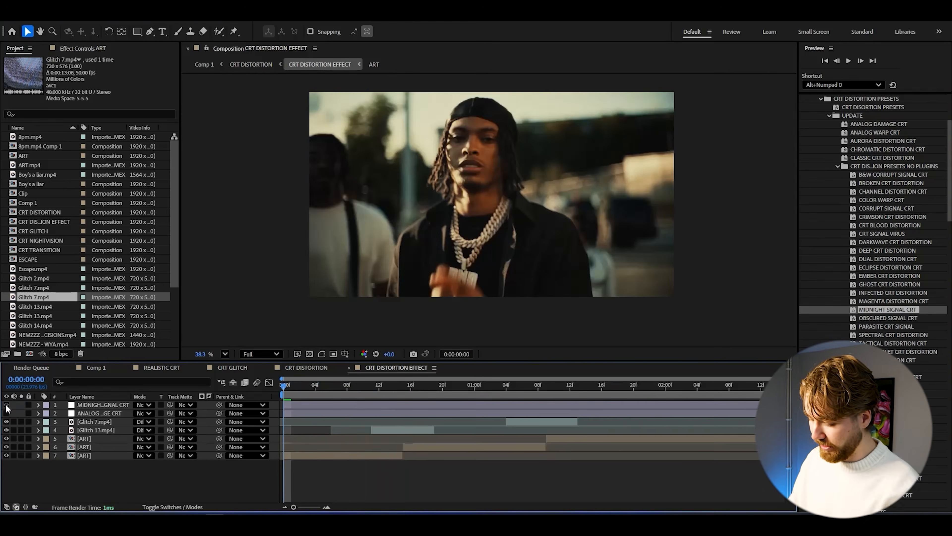
pyautogui.hotkey('ctrl', 'alt', 'y')
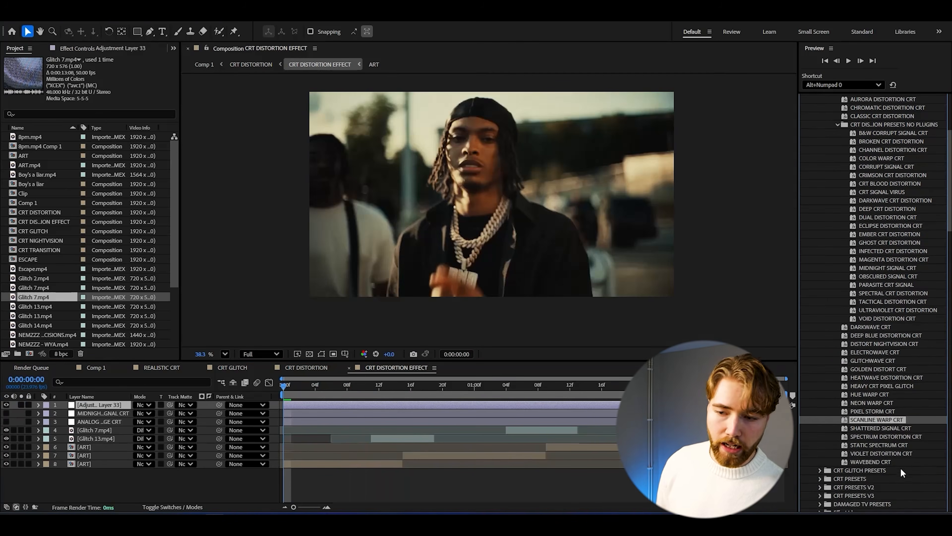
pyautogui.moveTo(848, 422); pyautogui.dragTo(99, 404)
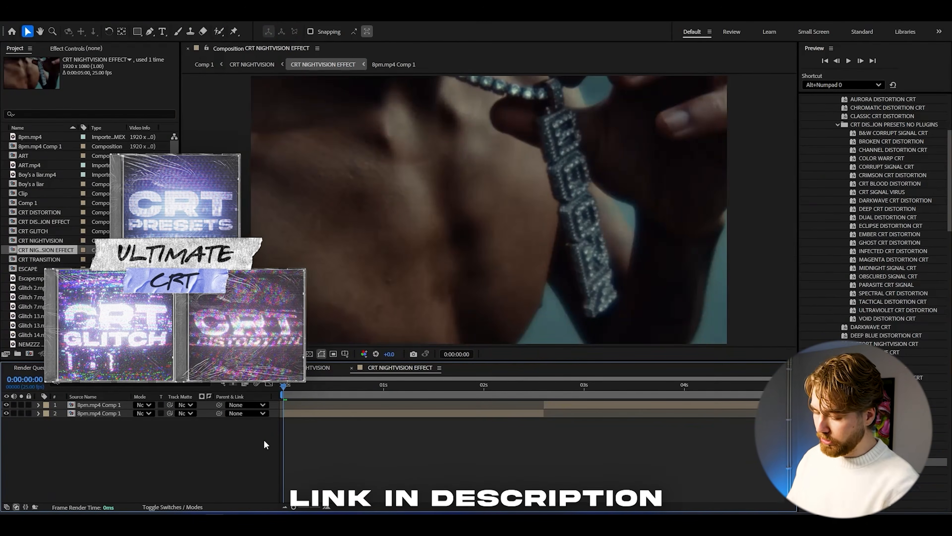
# Add an adjustment layer above the clips in CRT NIGHTVISION EFFECT and apply the NIGHTVISION CRT preset to it.
pyautogui.hotkey('ctrl', 'alt', 'y')
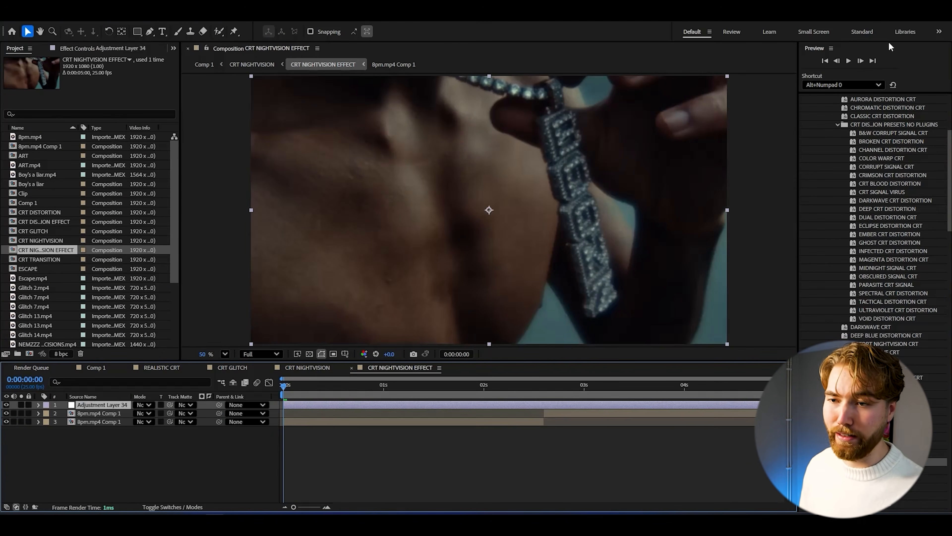
pyautogui.scroll(-10, 882, 396)
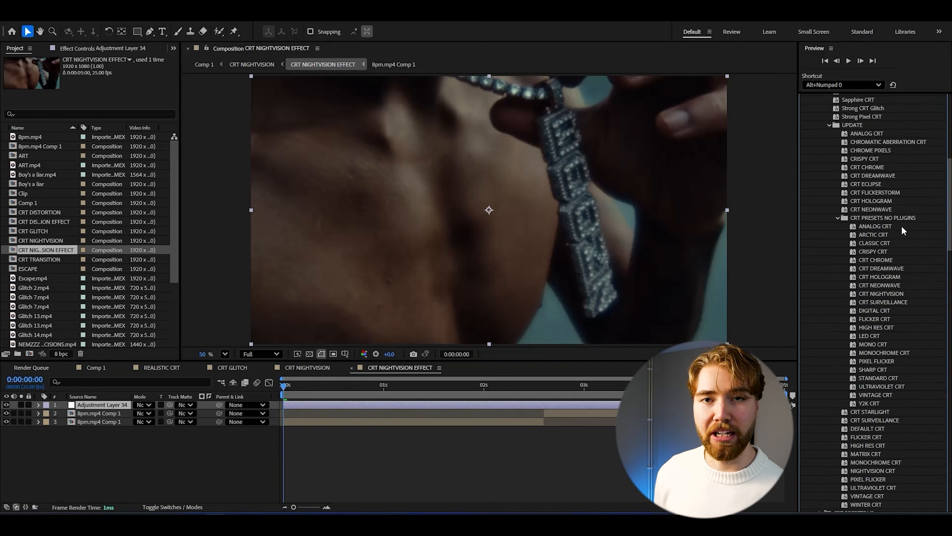
pyautogui.scroll(-2, 902, 226)
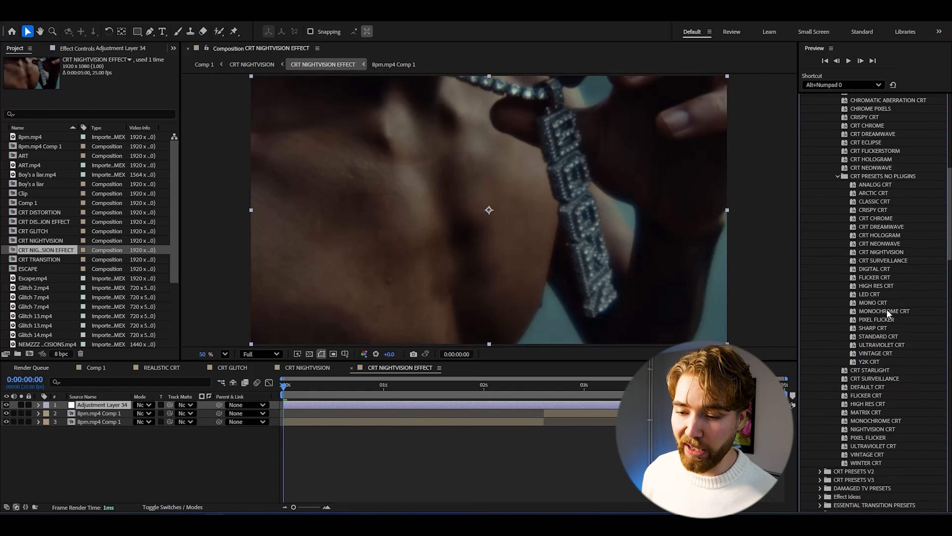
pyautogui.moveTo(878, 429); pyautogui.dragTo(99, 407)
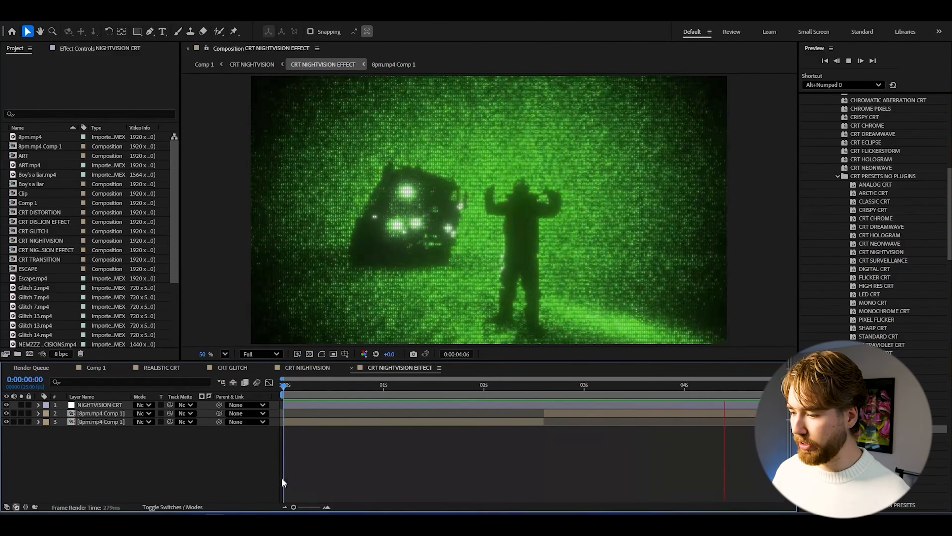
# Hide the NIGHTVISION CRT layer, apply the CRT SURVEILLANCE preset to a new top adjustment layer and preview it.
pyautogui.press('space')
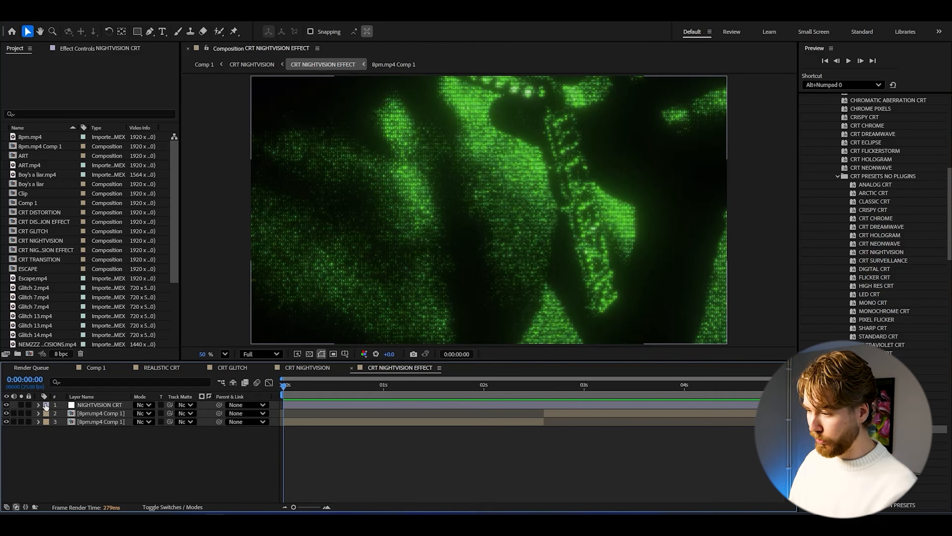
pyautogui.hotkey('ctrl', 'alt', 'y')
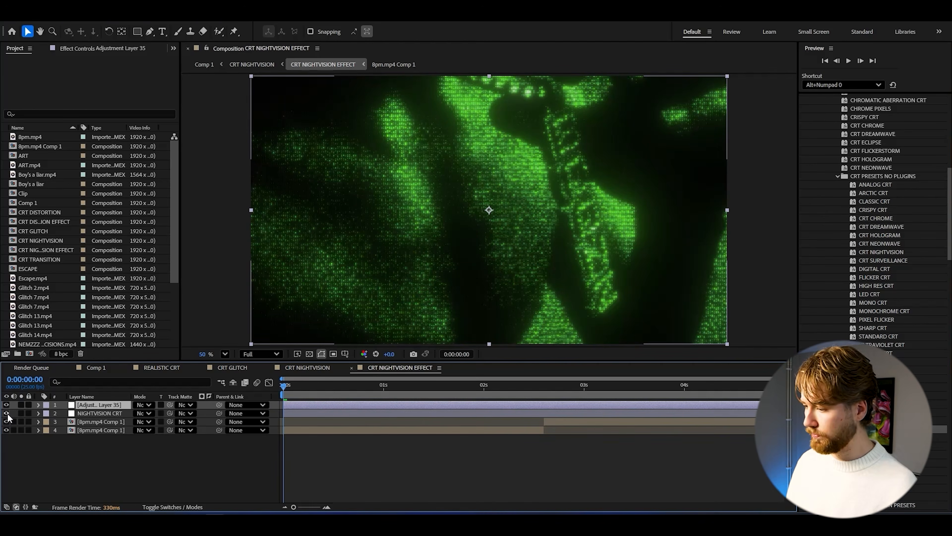
pyautogui.click(6, 413)
pyautogui.click(879, 379)
pyautogui.moveTo(358, 326); pyautogui.dragTo(111, 406)
pyautogui.press('space')
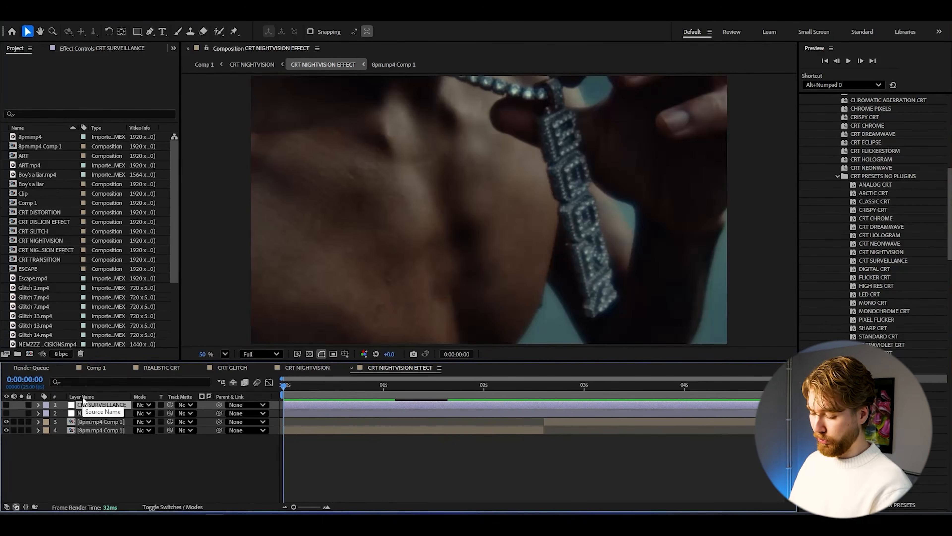
# Apply the MATRIX CRT preset to a new top adjustment layer and inspect its texture up close during playback.
pyautogui.hotkey('ctrl', 'alt', 'y')
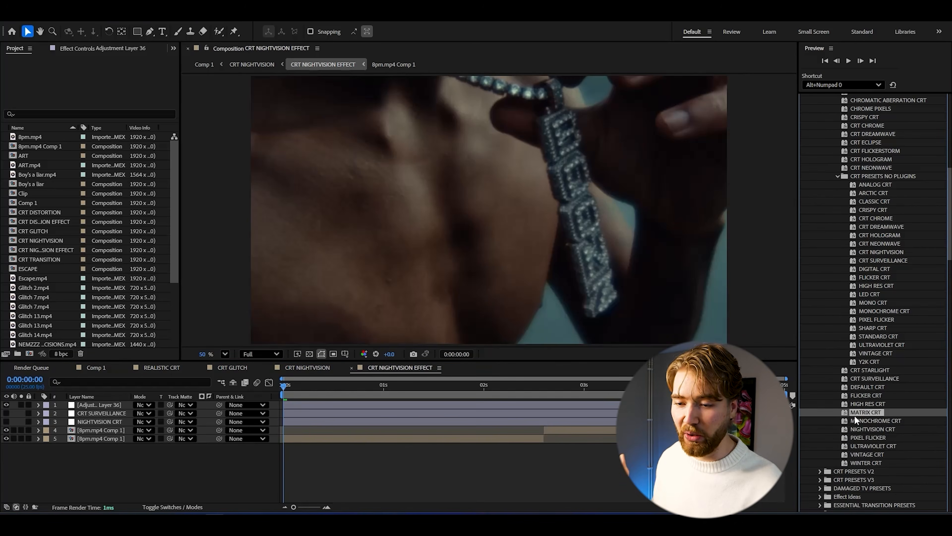
pyautogui.moveTo(854, 415); pyautogui.dragTo(128, 404)
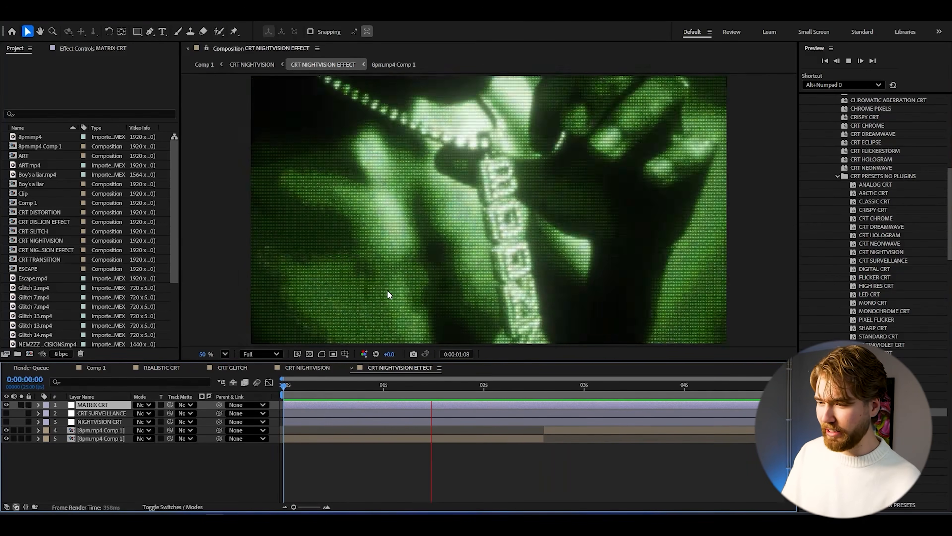
pyautogui.scroll(5, 389, 291)
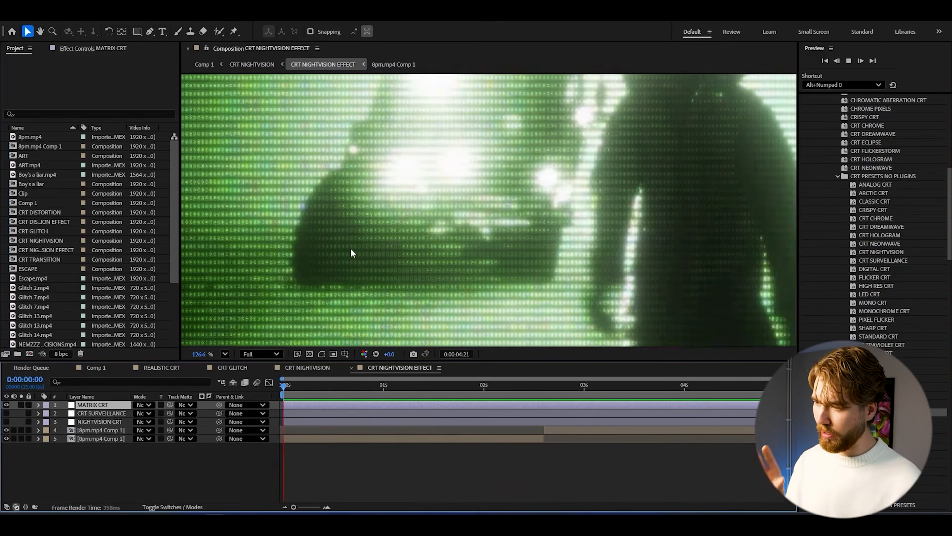
pyautogui.scroll(-5, 367, 213)
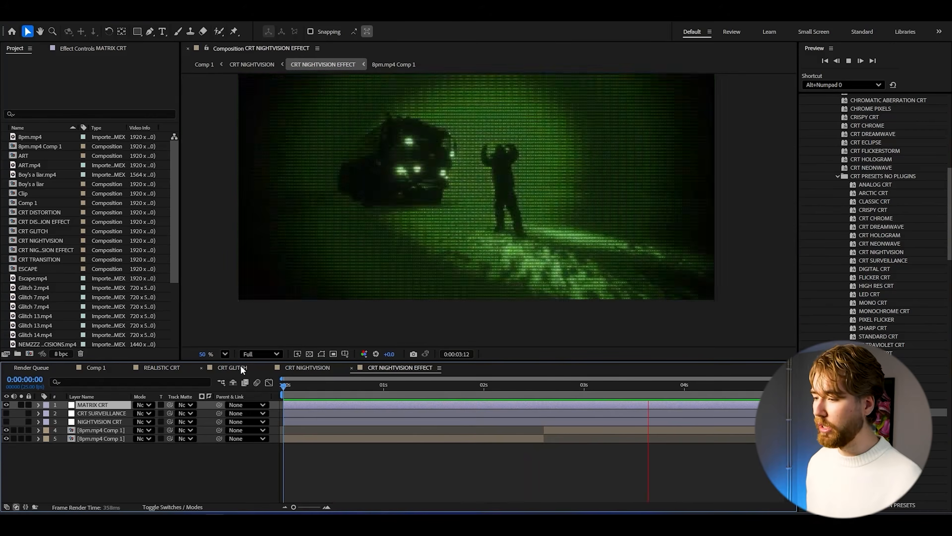
pyautogui.click(225, 354)
pyautogui.click(249, 161)
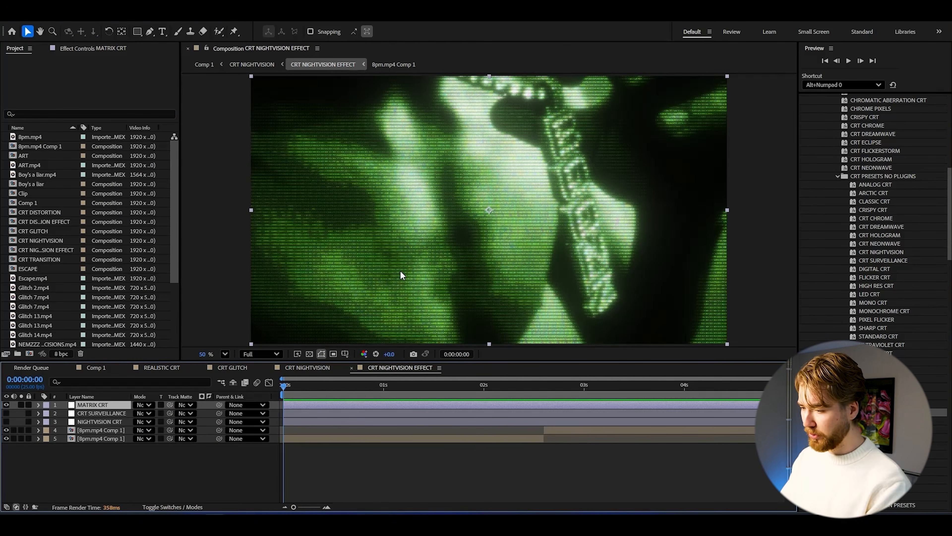
# Add an adjustment layer directly beneath MATRIX CRT and give the MATRIX CRT layer a yellow label.
pyautogui.hotkey('ctrl', 'alt', 'y')
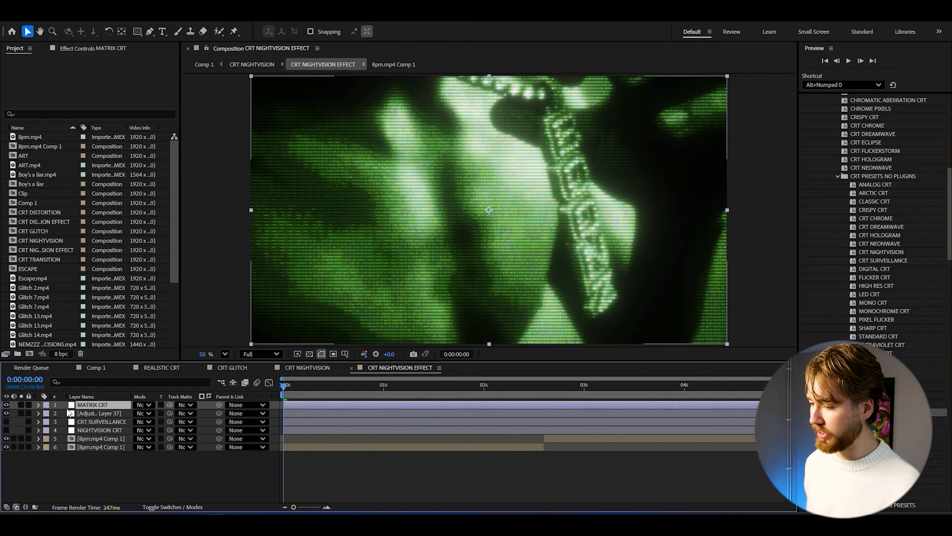
pyautogui.click(44, 404)
pyautogui.click(83, 249)
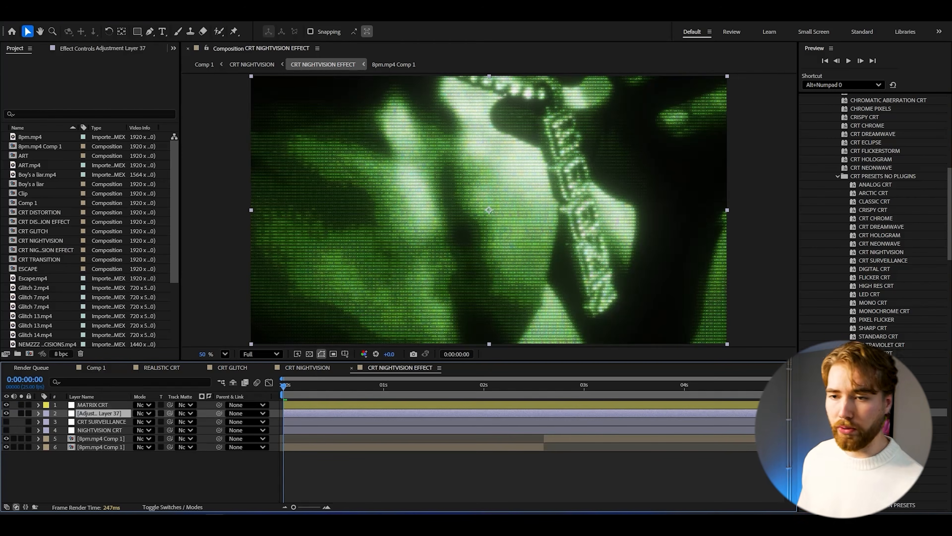
# Apply the DARKWAVE CRT preset to the adjustment layer beneath MATRIX CRT, preview the combined look and save the project.
pyautogui.scroll(10, 874, 225)
pyautogui.scroll(-10, 862, 308)
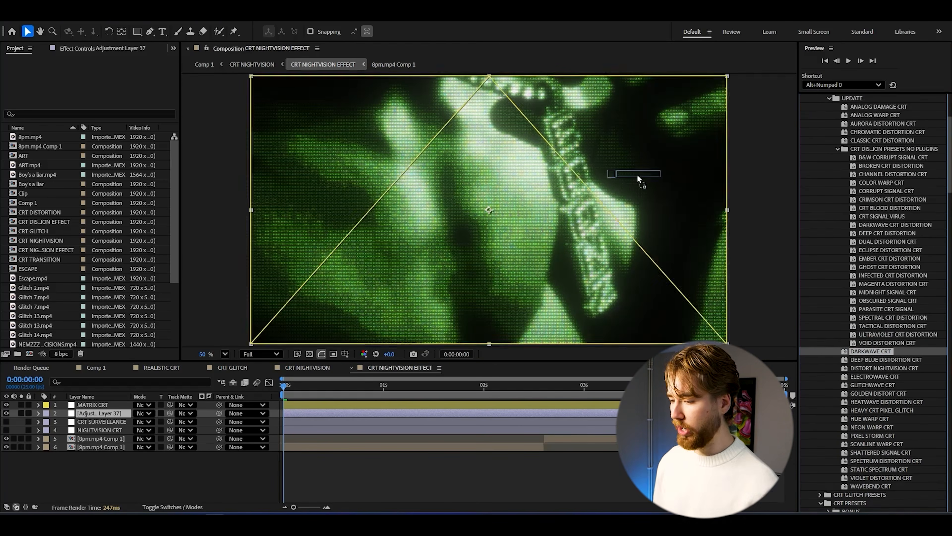
pyautogui.moveTo(78, 307); pyautogui.dragTo(234, 468)
pyautogui.press('space')
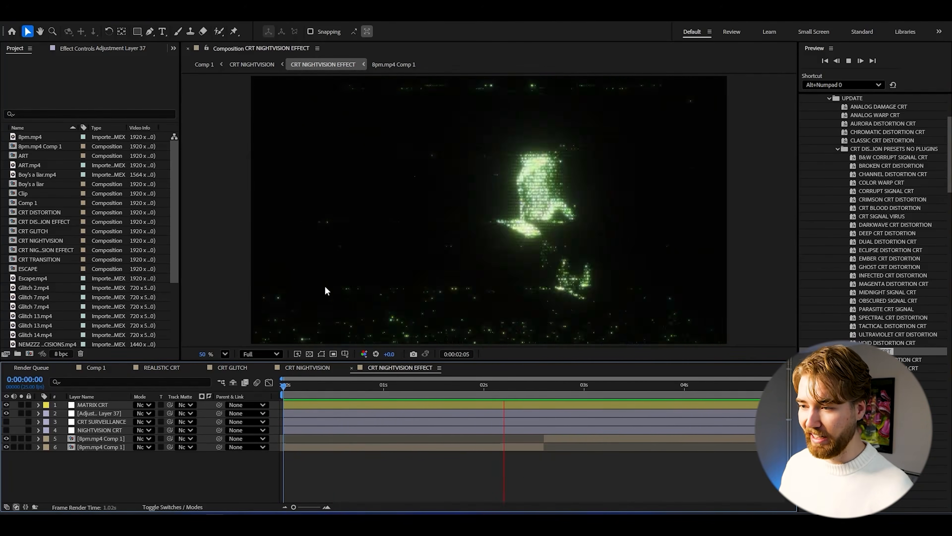
pyautogui.hotkey('ctrl', 's')
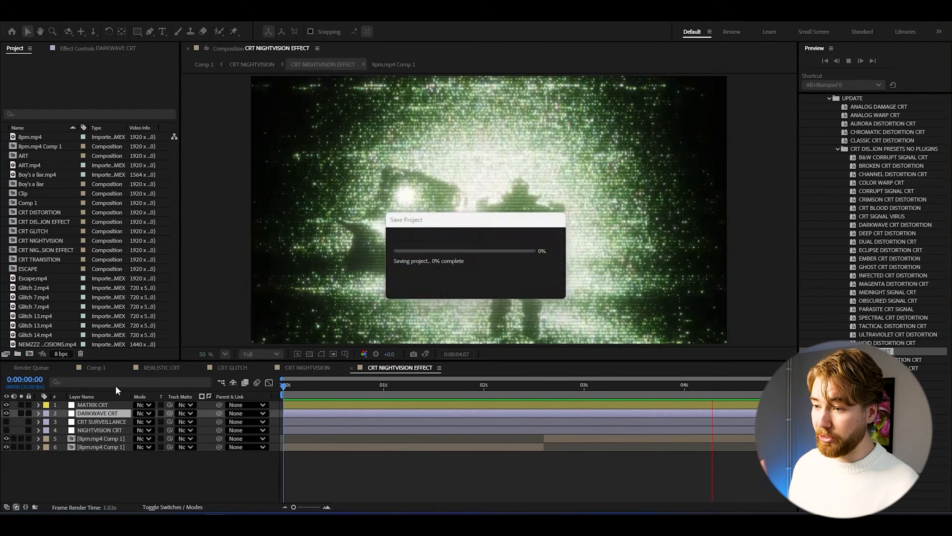
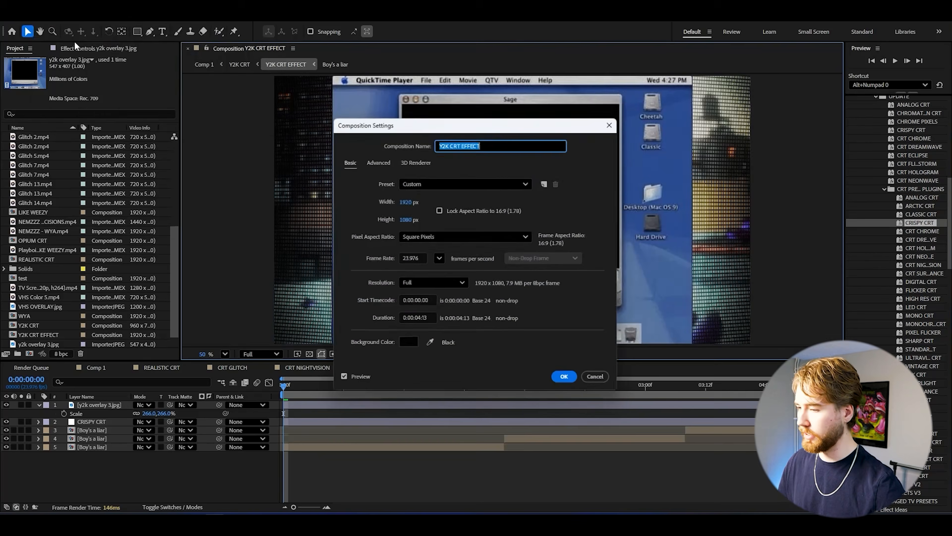
# Set the Y2K CRT EFFECT composition size to 960 x 720 px and fit it in the viewer.
pyautogui.click(421, 201)
pyautogui.write('906')
pyautogui.press('BackSpace')
pyautogui.press('BackSpace')
pyautogui.write('60')
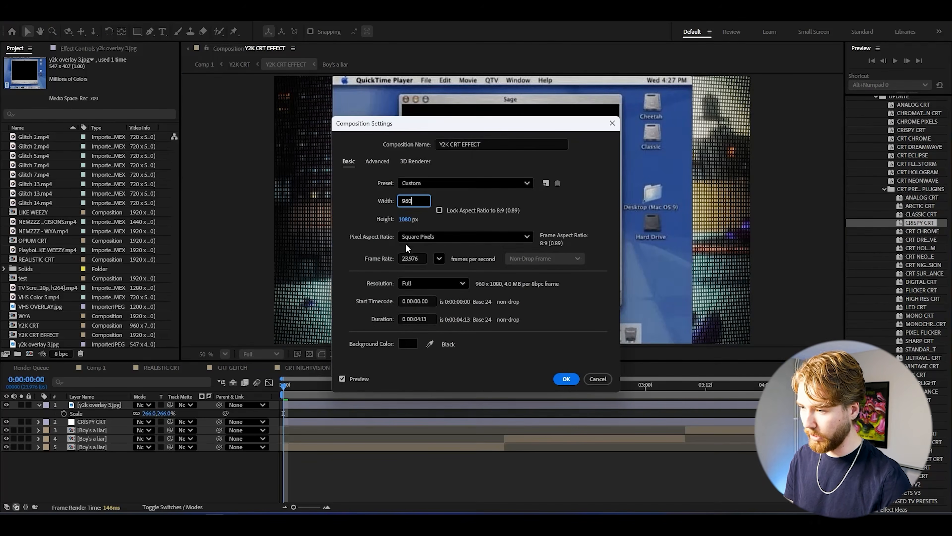
pyautogui.click(410, 219)
pyautogui.write('7')
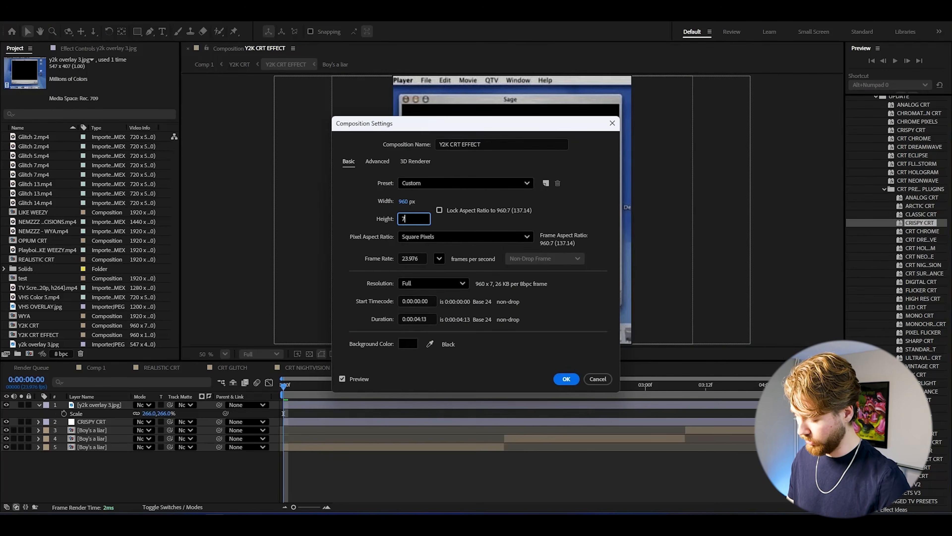
pyautogui.write('20')
pyautogui.click(566, 378)
pyautogui.click(225, 354)
pyautogui.click(241, 157)
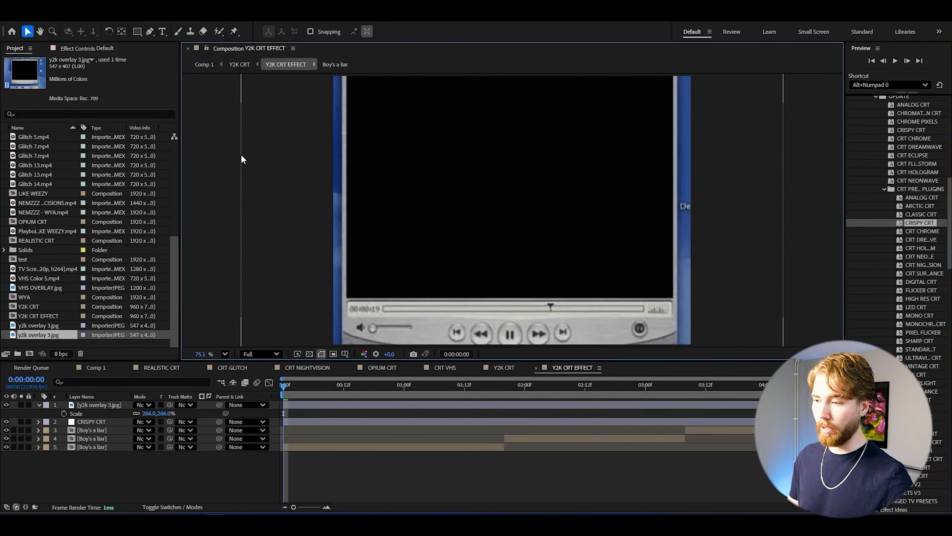
# Scale all layers down together so that CRISPY CRT and the Boy's a liar clips are at 67%.
pyautogui.click(128, 403)
pyautogui.keyDown('shift'); pyautogui.click(104, 446); pyautogui.keyUp('shift')
pyautogui.press('s')
pyautogui.press('s')
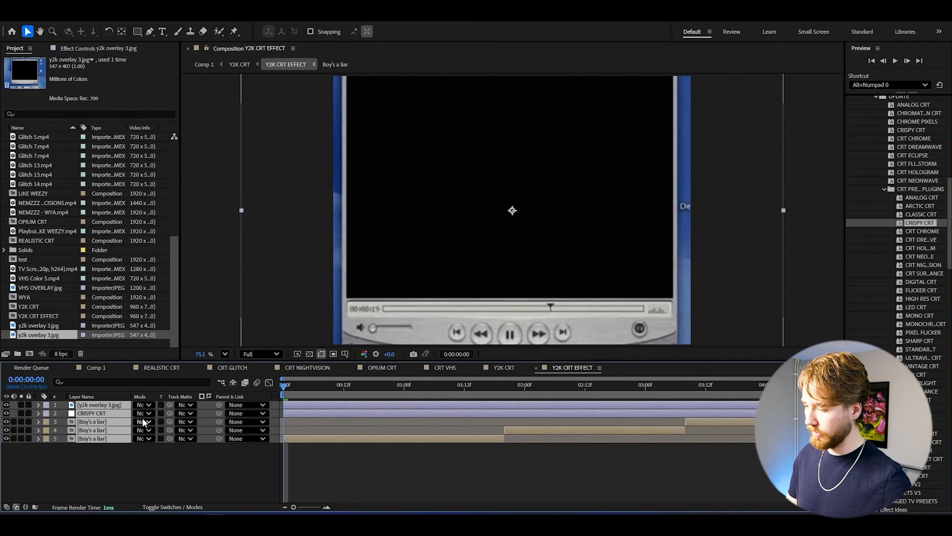
pyautogui.moveTo(150, 430); pyautogui.dragTo(138, 435)
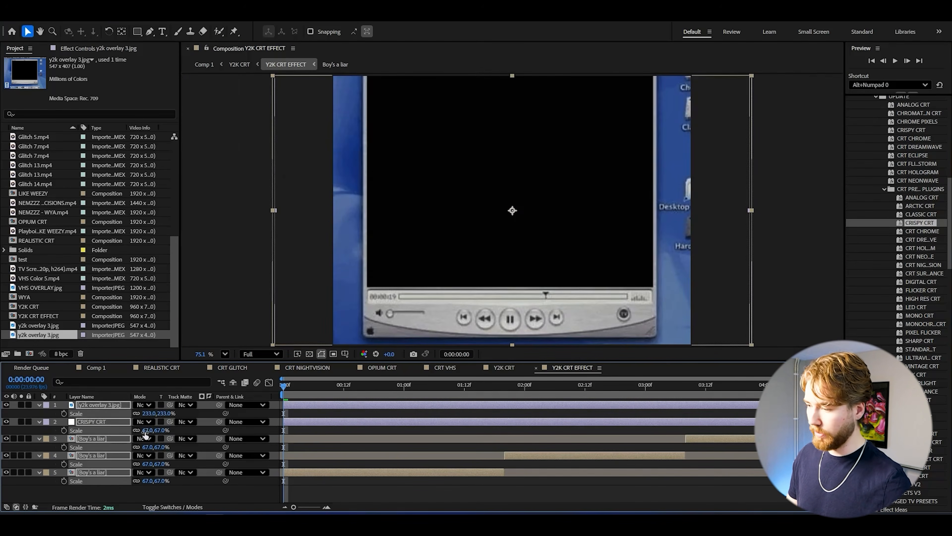
# Fit y2k overlay 3.jpg to the composition height, move it beneath CRISPY CRT and hide the CRISPY CRT layer.
pyautogui.click(86, 405)
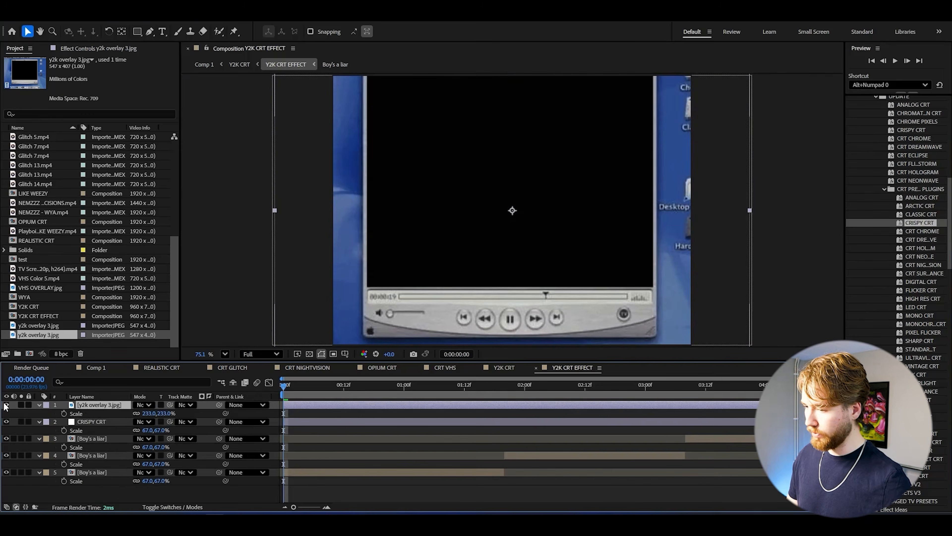
pyautogui.hotkey('ctrl', 'alt', 'shift', 'g')
pyautogui.moveTo(101, 404); pyautogui.dragTo(102, 425)
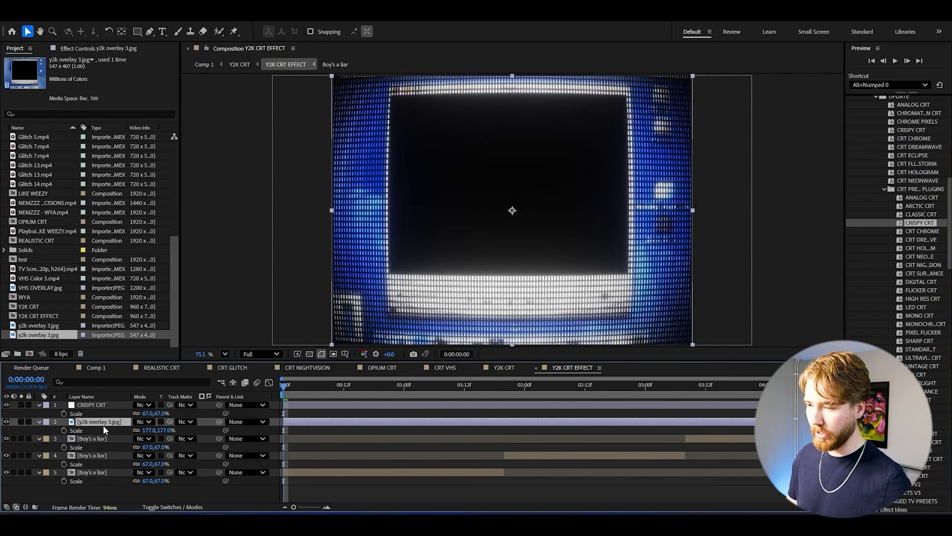
pyautogui.click(6, 405)
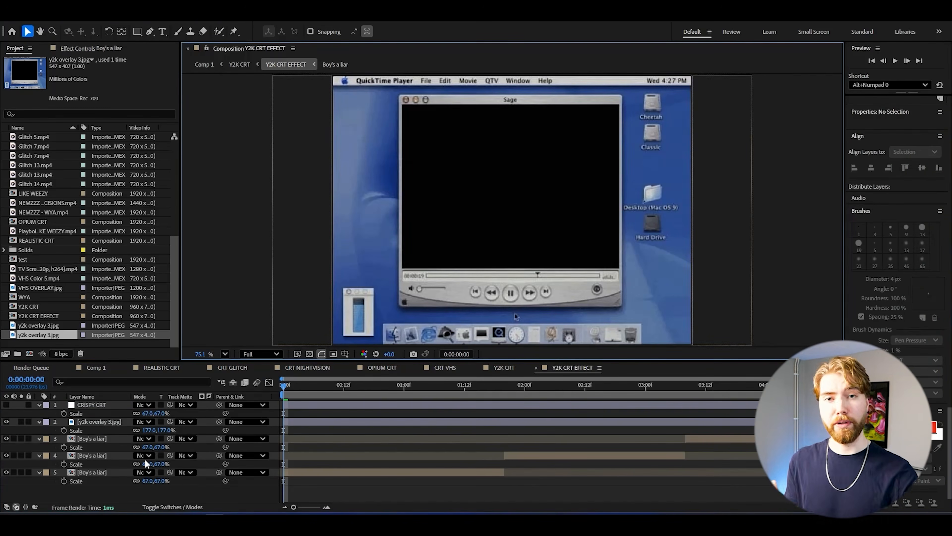
# Mask the first Boy's a liar clip with a rectangle matching the composition frame and check the crop with the clip soloed.
pyautogui.click(89, 469)
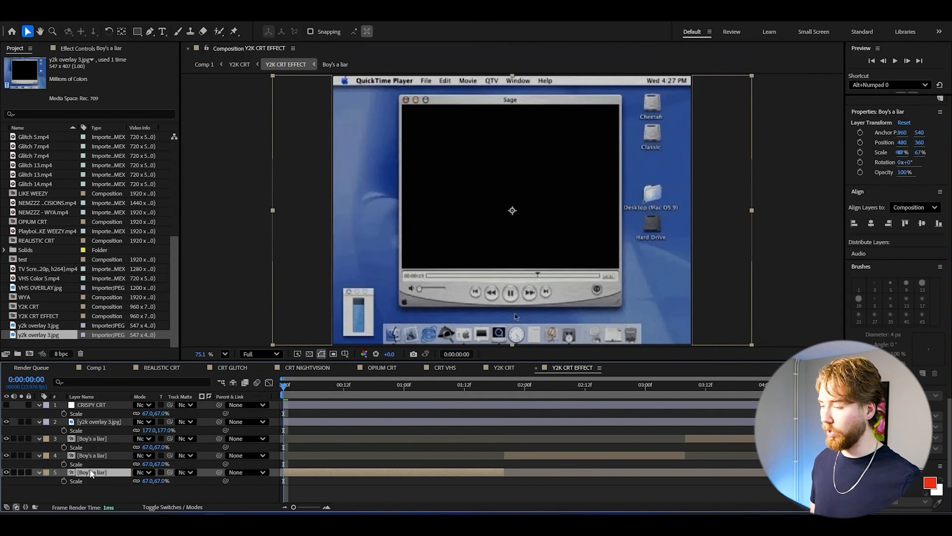
pyautogui.click(137, 31)
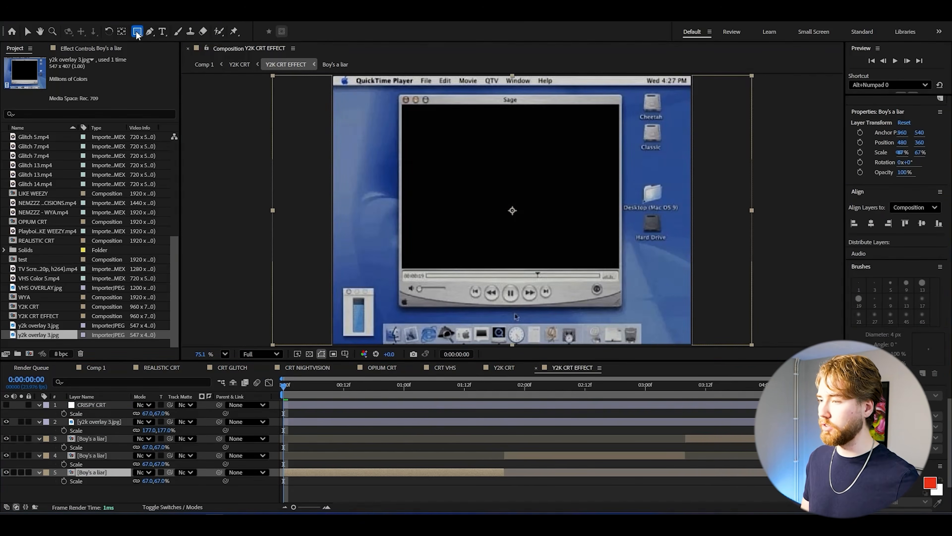
pyautogui.moveTo(333, 75); pyautogui.dragTo(692, 344)
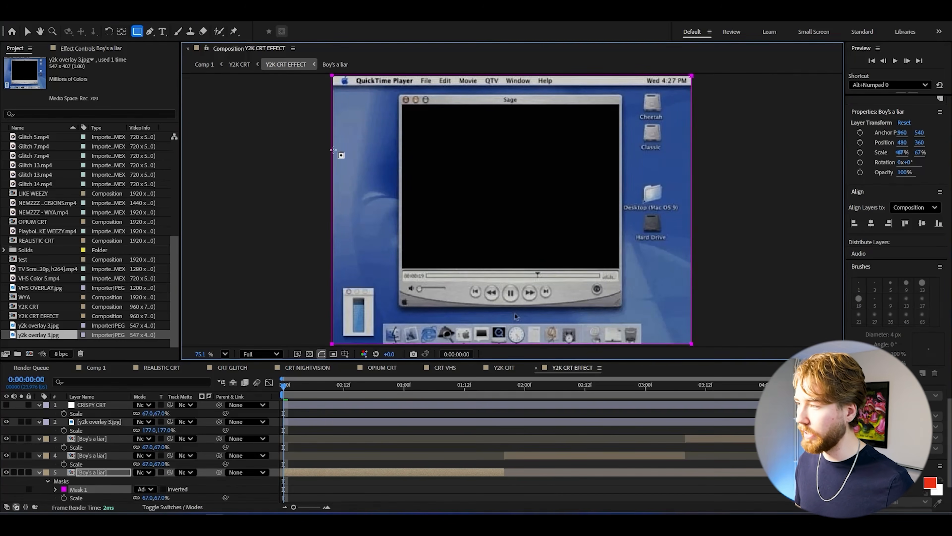
pyautogui.press('v')
pyautogui.moveTo(332, 76); pyautogui.dragTo(334, 76)
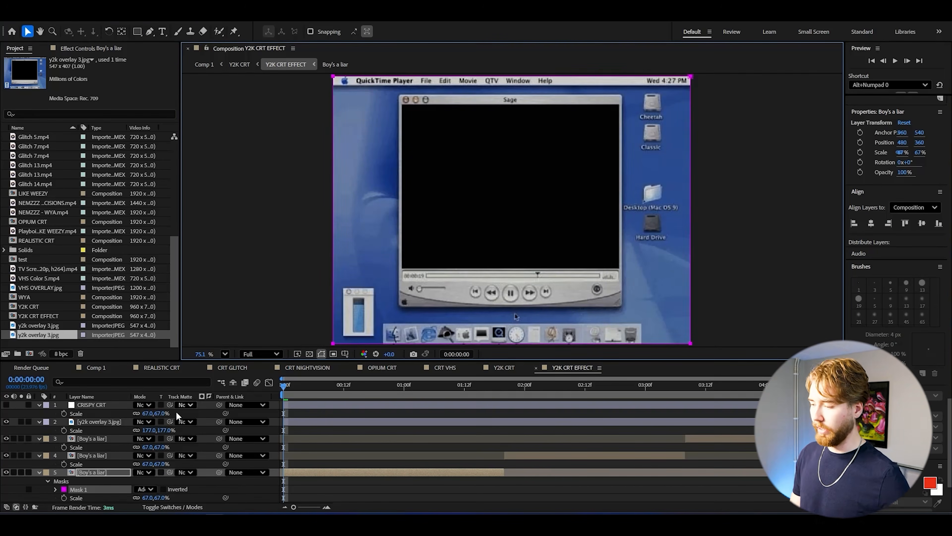
pyautogui.click(21, 472)
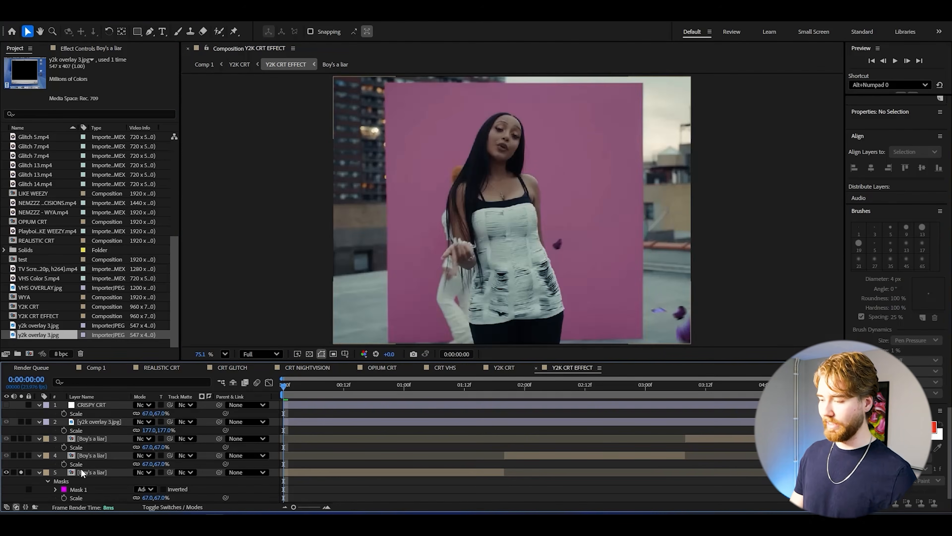
pyautogui.click(21, 472)
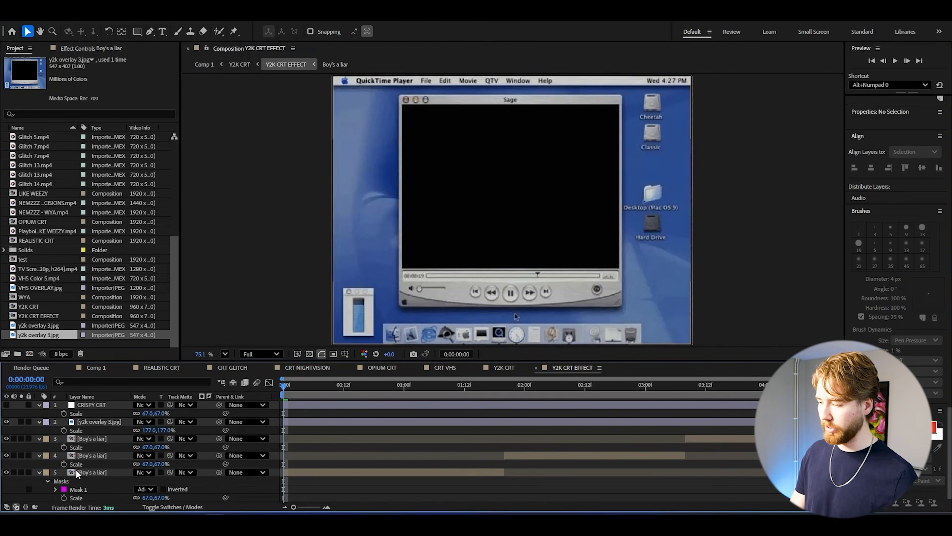
# Fit the masked clip into the QuickTime player's black screen with a scale of 41% and position of 477, 297.
pyautogui.click(76, 471)
pyautogui.press('s')
pyautogui.moveTo(153, 480); pyautogui.dragTo(144, 481)
pyautogui.click(146, 481)
pyautogui.write('41')
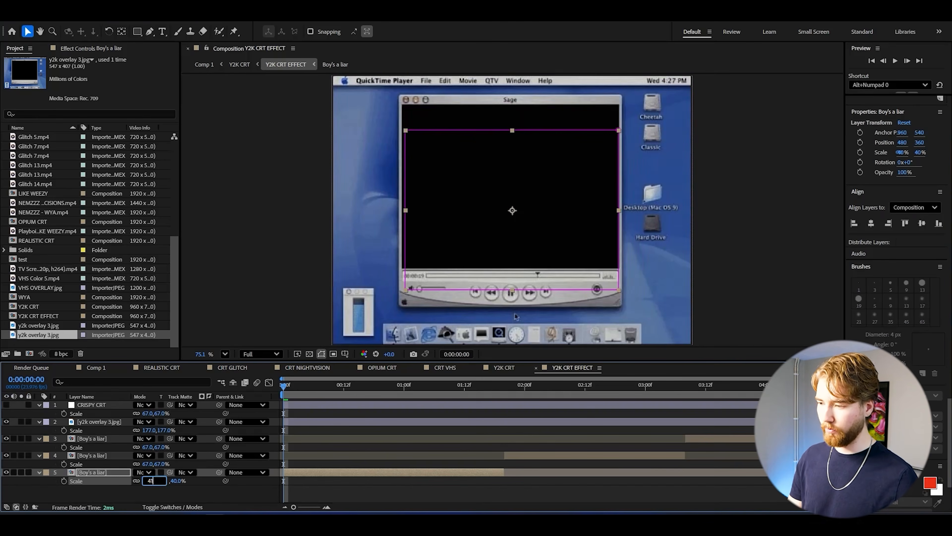
pyautogui.press('Return')
pyautogui.press('p')
pyautogui.moveTo(157, 482); pyautogui.dragTo(134, 484)
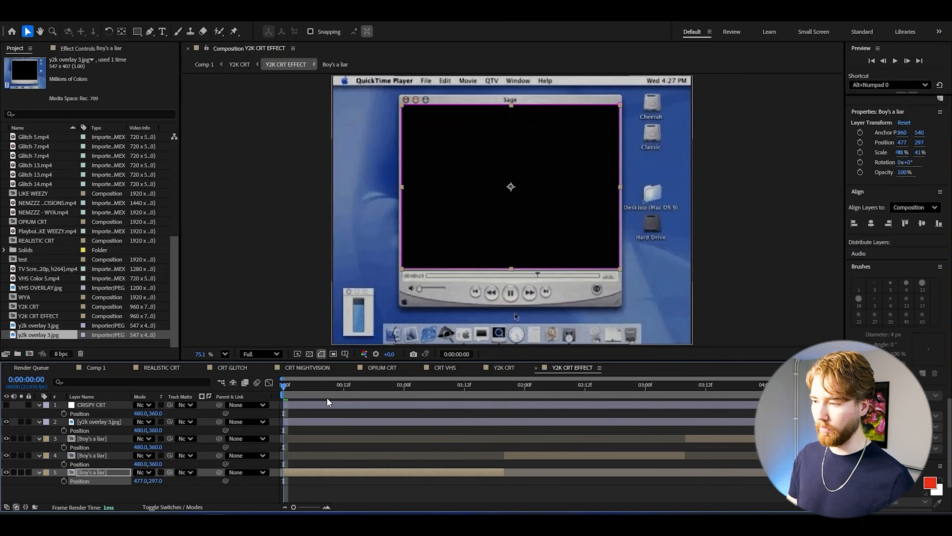
# Move y2k overlay 3.jpg beneath the clips and paste the first clip's mask and transform onto the second Boy's a liar clip.
pyautogui.click(91, 429)
pyautogui.moveTo(91, 429); pyautogui.dragTo(94, 487)
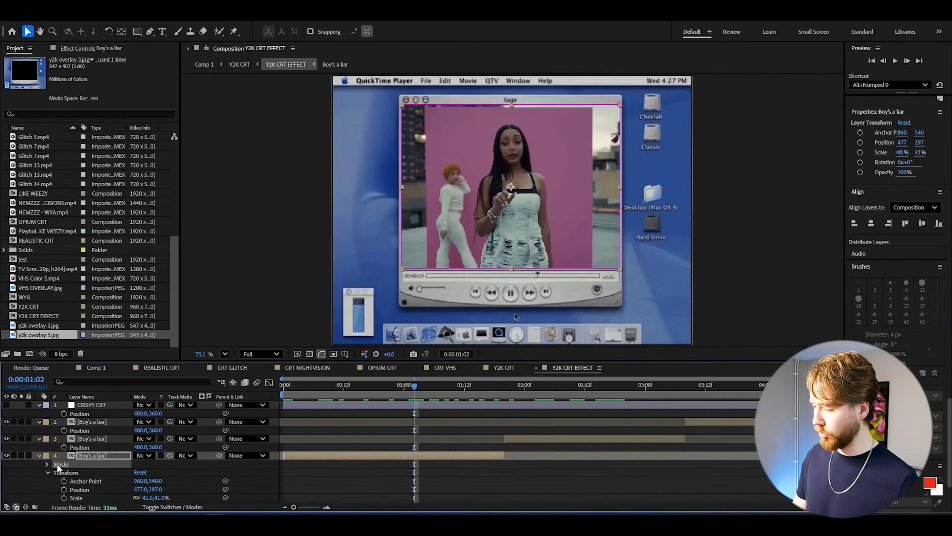
pyautogui.click(563, 383)
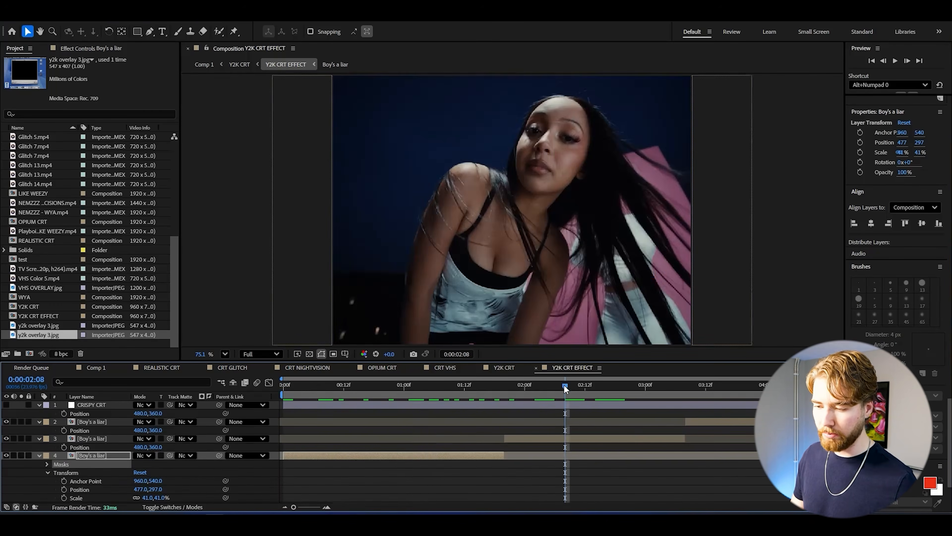
pyautogui.click(577, 439)
pyautogui.hotkey('ctrl', 'v')
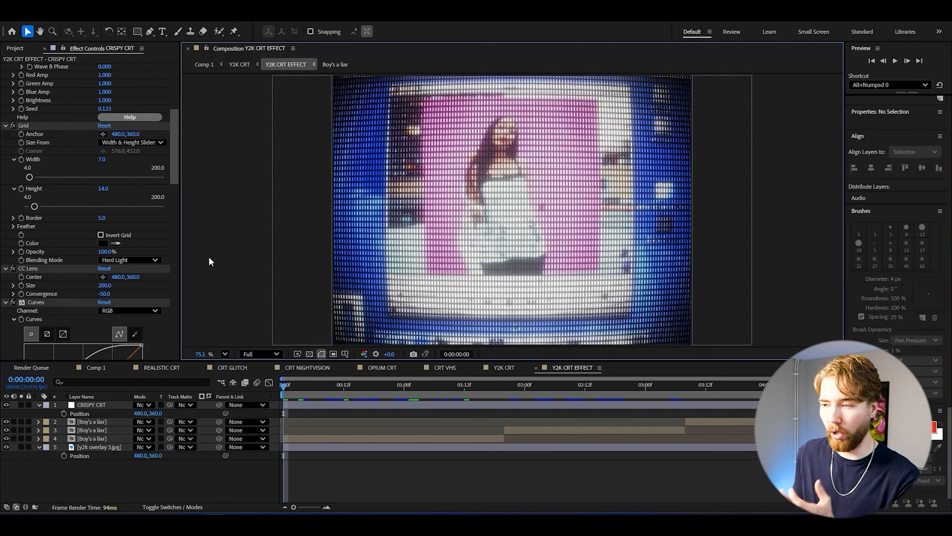
# Refine the Grid effect on the CRISPY CRT layer with width 5, height 10 and border 4, and preview the result.
pyautogui.scroll(2, 433, 206)
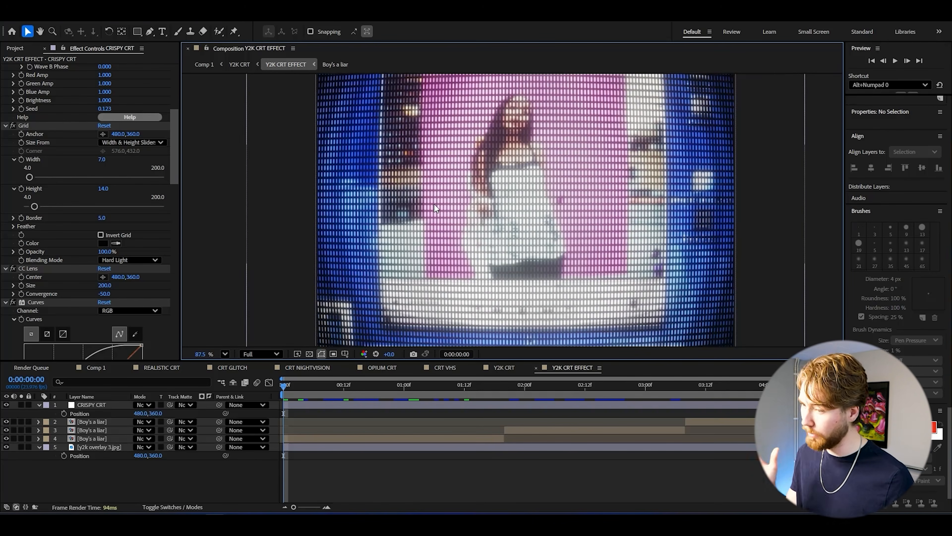
pyautogui.click(109, 165)
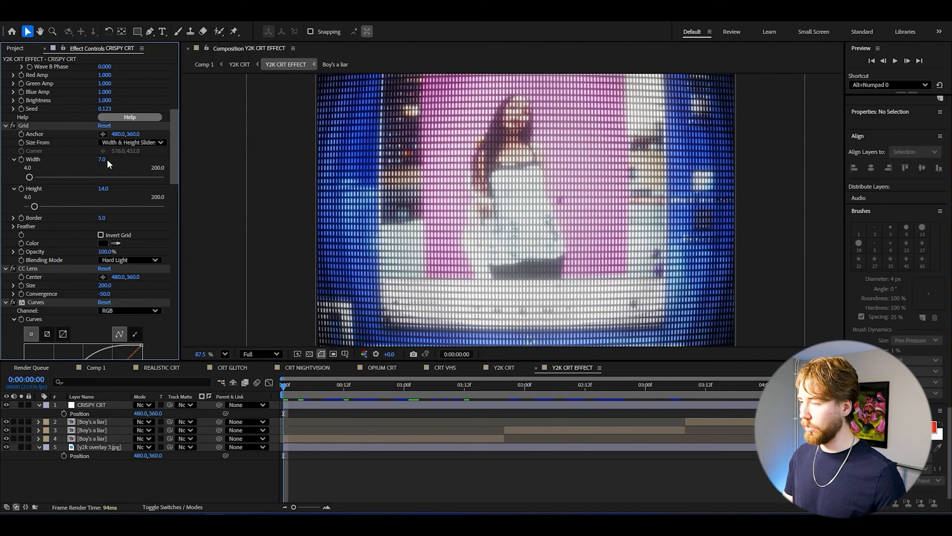
pyautogui.write('5')
pyautogui.press('Tab')
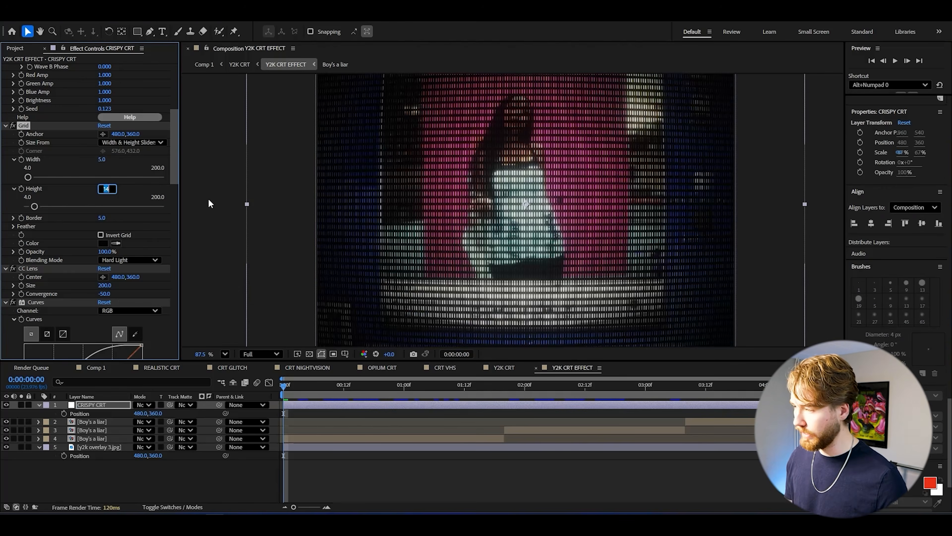
pyautogui.write('10')
pyautogui.press('Return')
pyautogui.scroll(4, 337, 178)
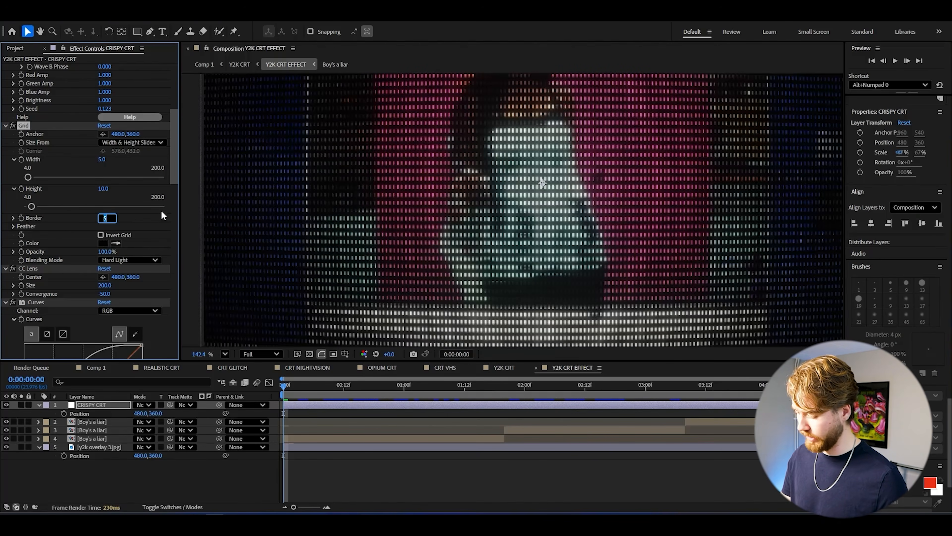
pyautogui.write('4')
pyautogui.press('Return')
pyautogui.scroll(-4, 468, 229)
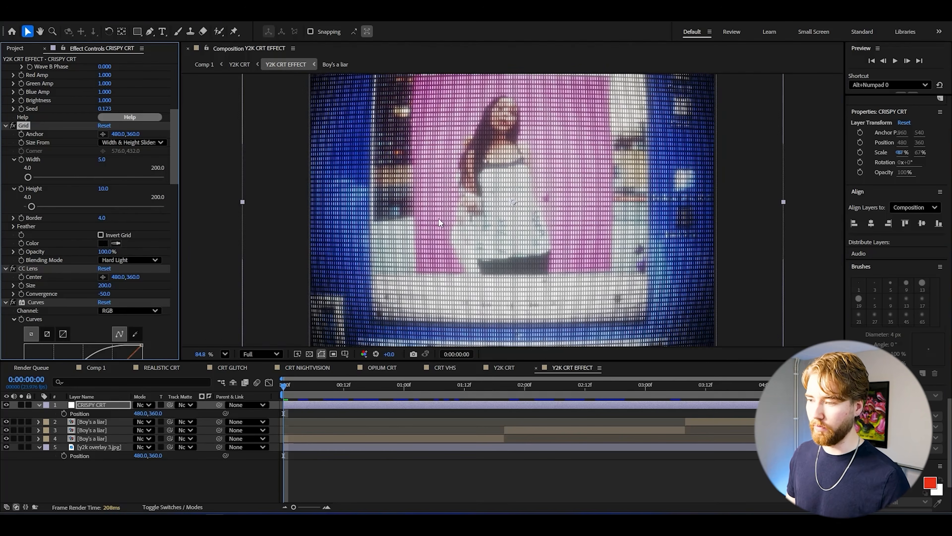
pyautogui.press('space')
pyautogui.scroll(-1, 389, 275)
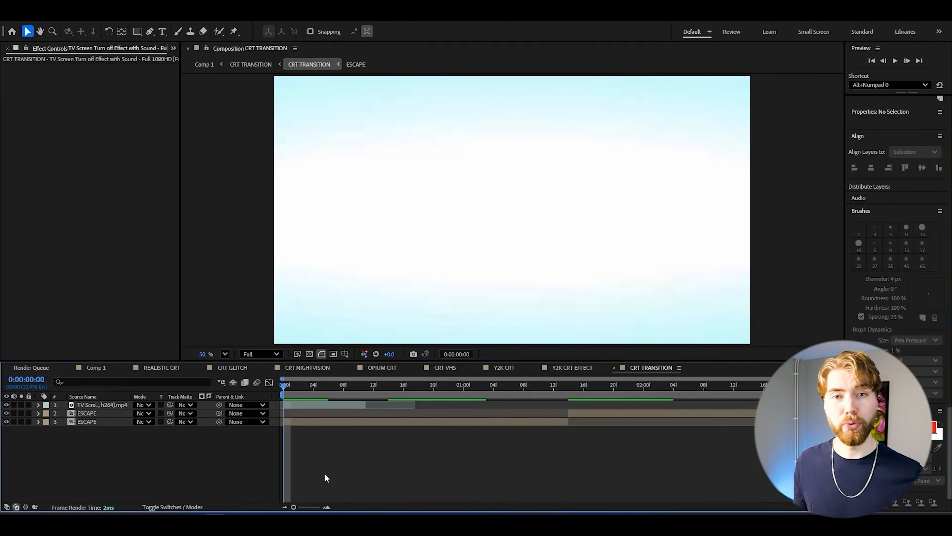
# Place the TV Screen Turn off clip so it ends at the cut between the ESCAPE clips and set its blending mode to Stencil Luma.
pyautogui.click(321, 386)
pyautogui.moveTo(321, 390); pyautogui.dragTo(532, 421)
pyautogui.moveTo(508, 385); pyautogui.dragTo(489, 391)
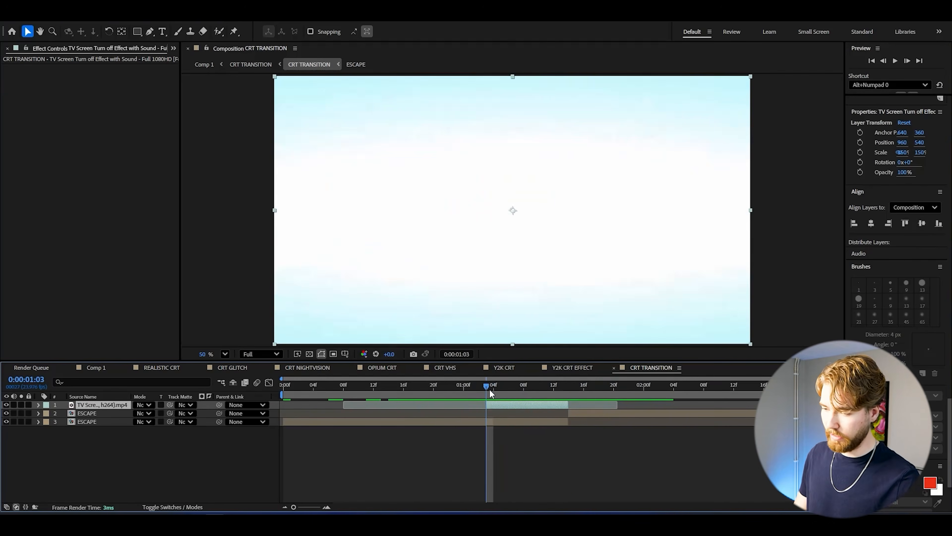
pyautogui.click(454, 450)
pyautogui.click(139, 405)
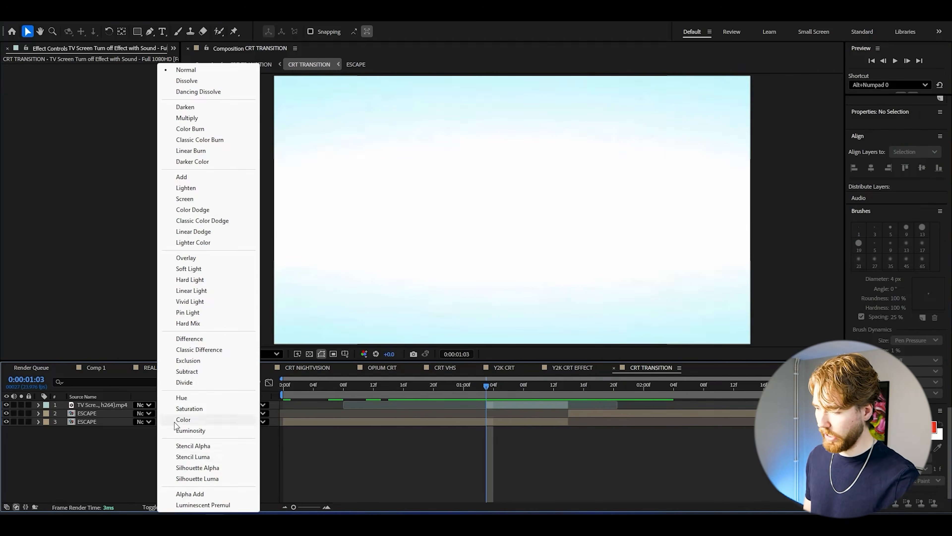
pyautogui.click(192, 457)
pyautogui.moveTo(488, 385)
pyautogui.mouseDown()
pyautogui.moveTo(562, 386)
pyautogui.moveTo(501, 387)
pyautogui.mouseUp()
# Duplicate the TV Screen Turn off clip, set the upper copy's blending mode to Screen and scrub through the turn-off transition.
pyautogui.hotkey('ctrl', 'd')
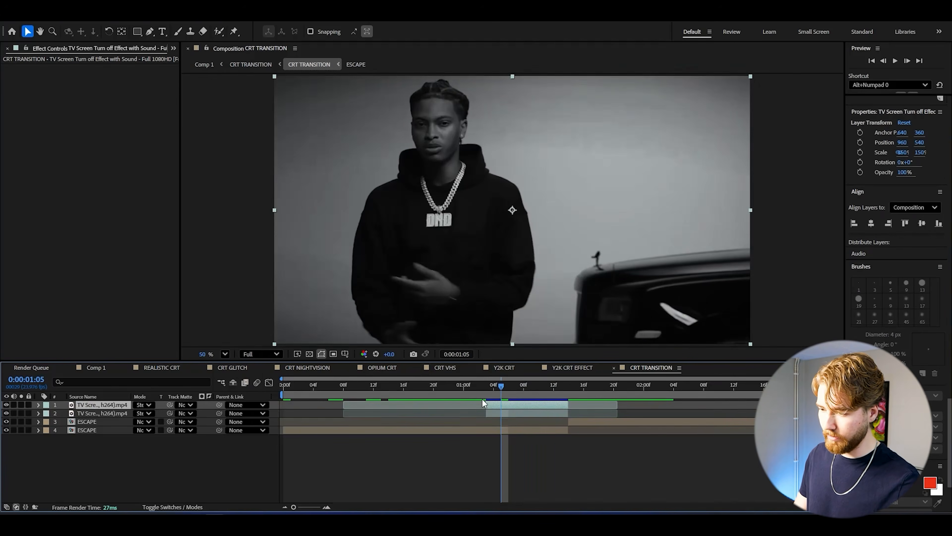
pyautogui.click(140, 406)
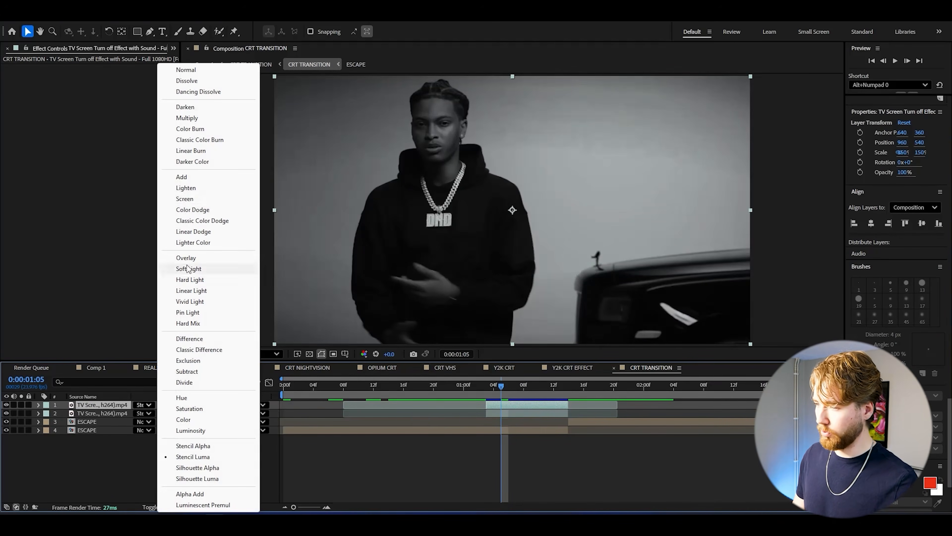
pyautogui.click(188, 200)
pyautogui.moveTo(501, 386); pyautogui.dragTo(524, 388)
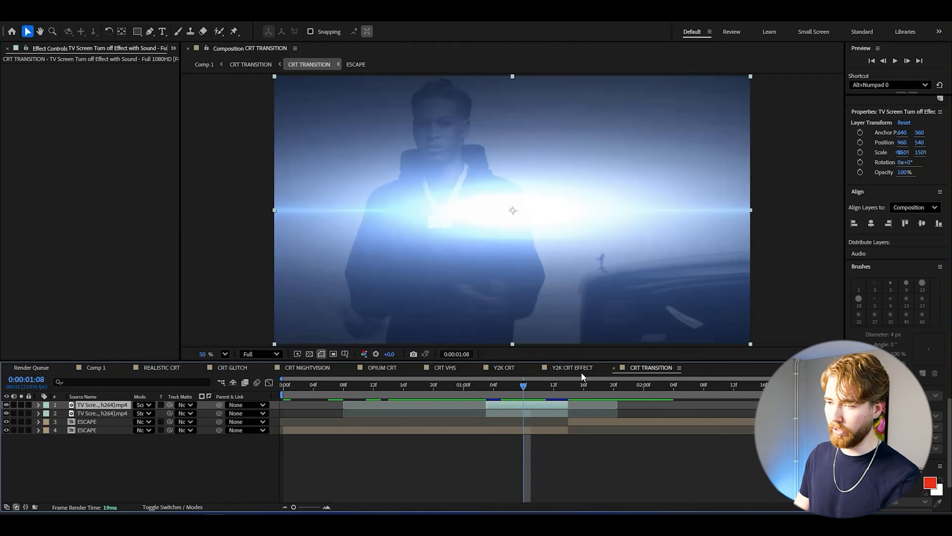
pyautogui.moveTo(545, 387); pyautogui.dragTo(505, 387)
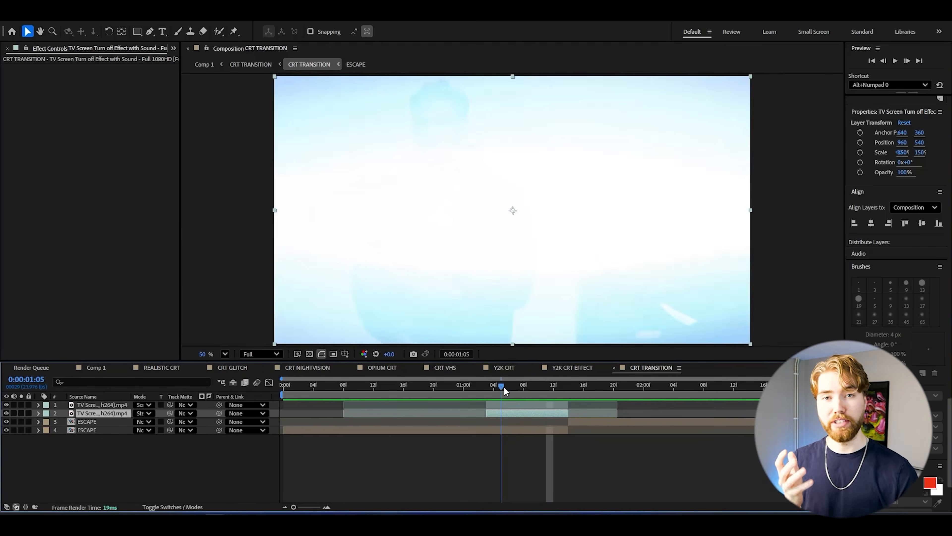
pyautogui.moveTo(505, 387); pyautogui.dragTo(543, 387)
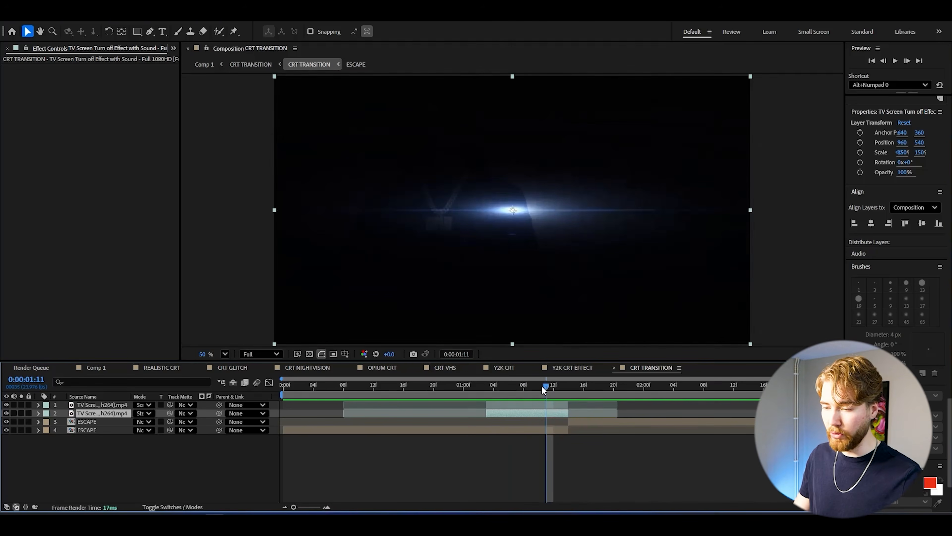
# Duplicate the Stencil Luma clip to start at 0:00:01:14 over the second ESCAPE clip and reverse it by swapping time remap keyframes.
pyautogui.hotkey('ctrl', 'd')
pyautogui.moveTo(518, 412); pyautogui.dragTo(569, 386)
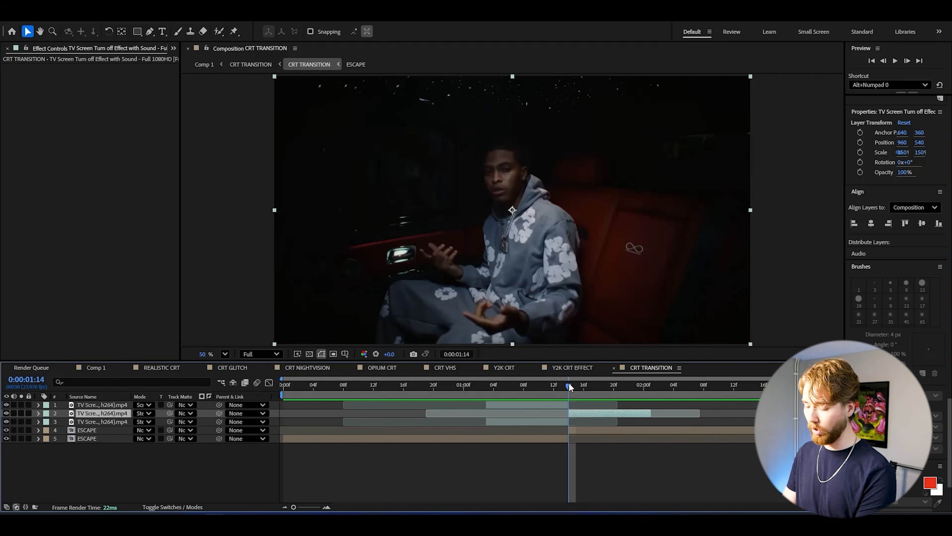
pyautogui.hotkey('ctrl', 'alt', 't')
pyautogui.click(13, 421)
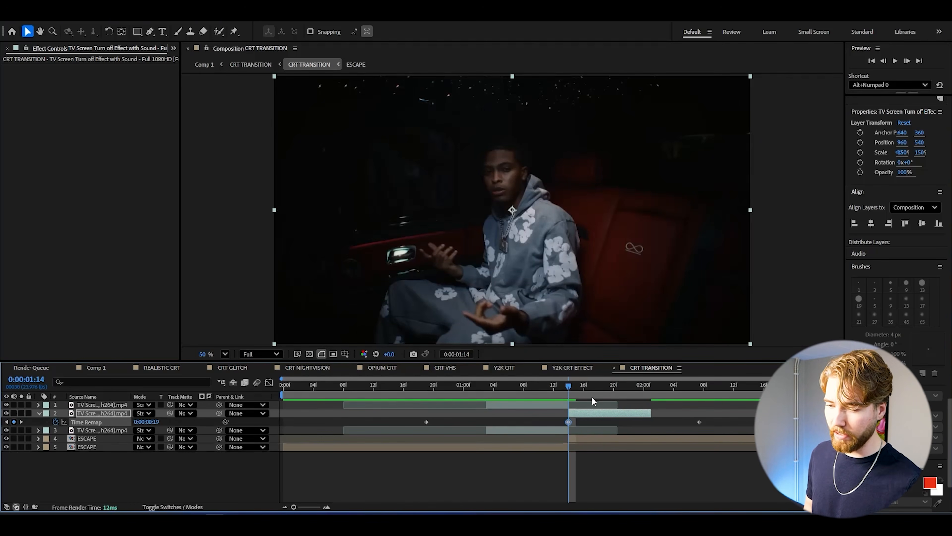
pyautogui.moveTo(594, 383); pyautogui.dragTo(653, 384)
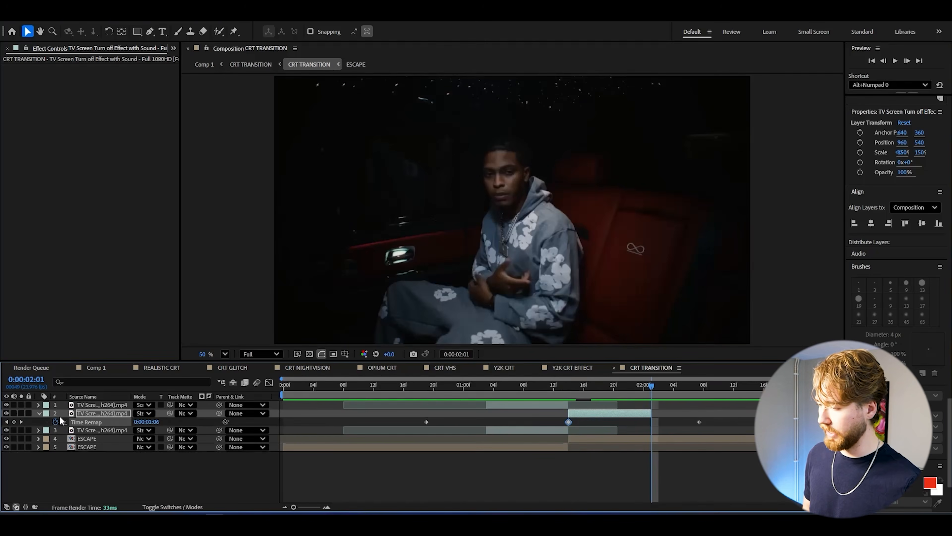
pyautogui.click(13, 422)
pyautogui.moveTo(652, 422); pyautogui.dragTo(644, 423)
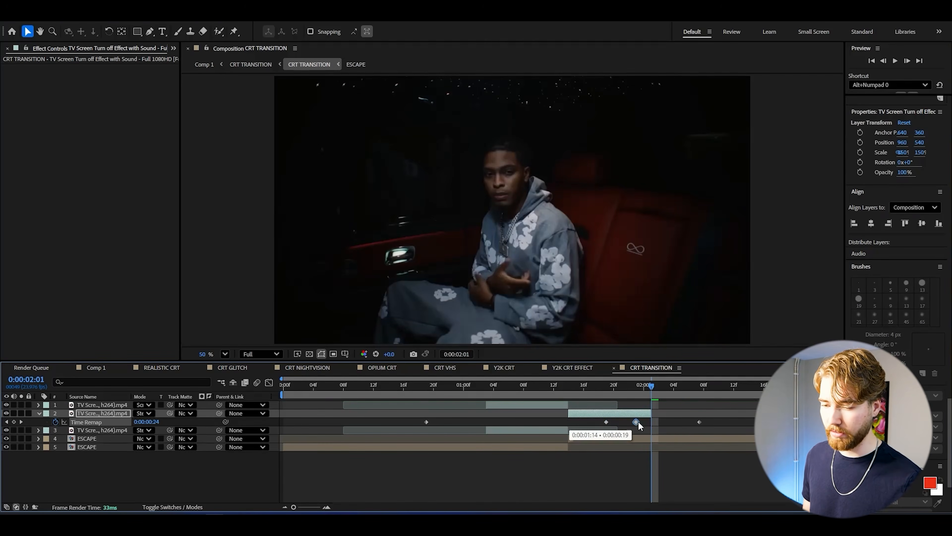
pyautogui.click(573, 386)
pyautogui.press('u')
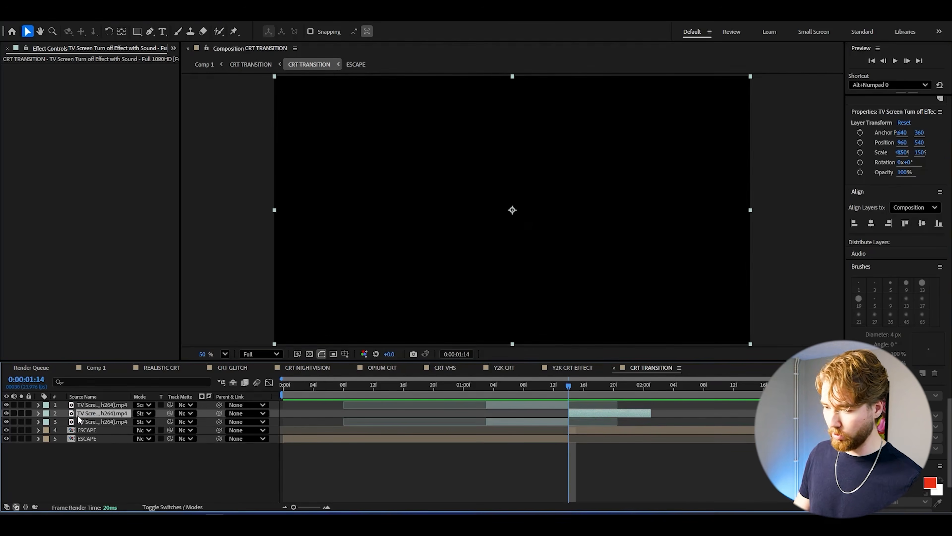
# Duplicate the reversed turn-off clip to the top of the layer stack, set the copy to Screen mode and preview the transition.
pyautogui.hotkey('ctrl', 'd')
pyautogui.moveTo(119, 417); pyautogui.dragTo(120, 402)
pyautogui.click(148, 404)
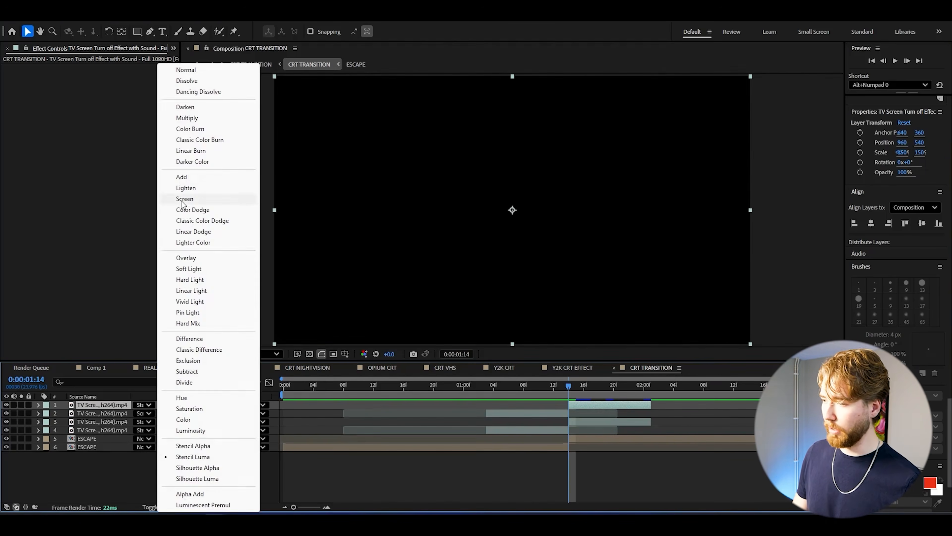
pyautogui.click(190, 199)
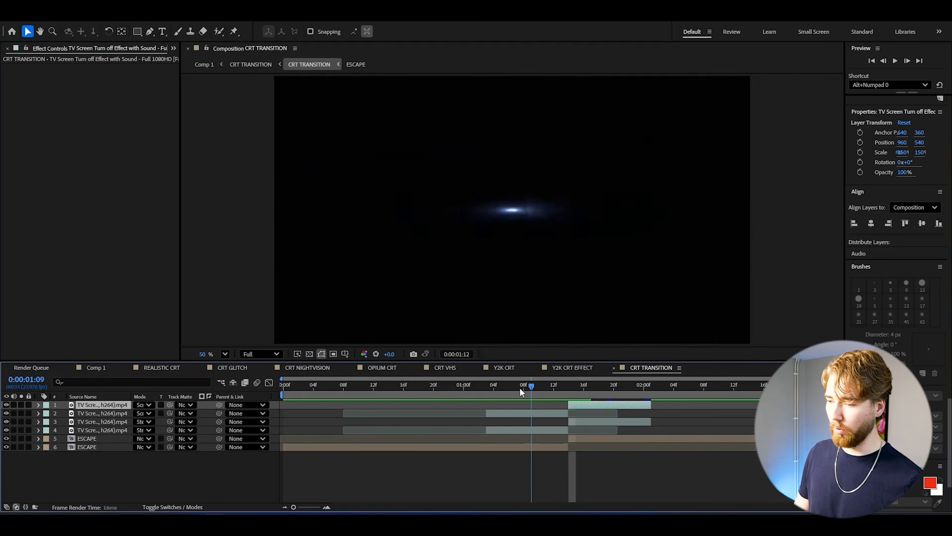
pyautogui.press('space')
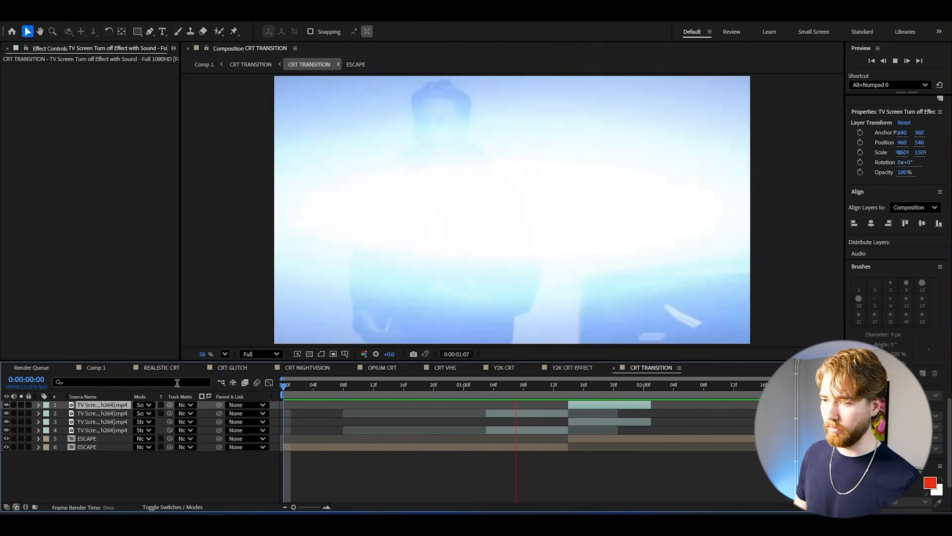
pyautogui.click(435, 385)
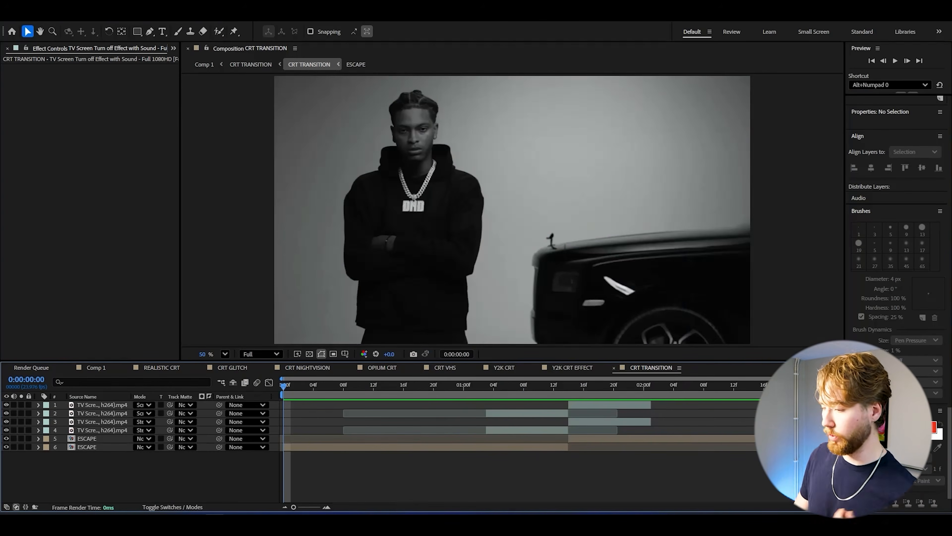
# Add an adjustment layer above the transition and apply the PIXEL CRT GLITCH preset to it.
pyautogui.hotkey('ctrl', 'alt', 'y')
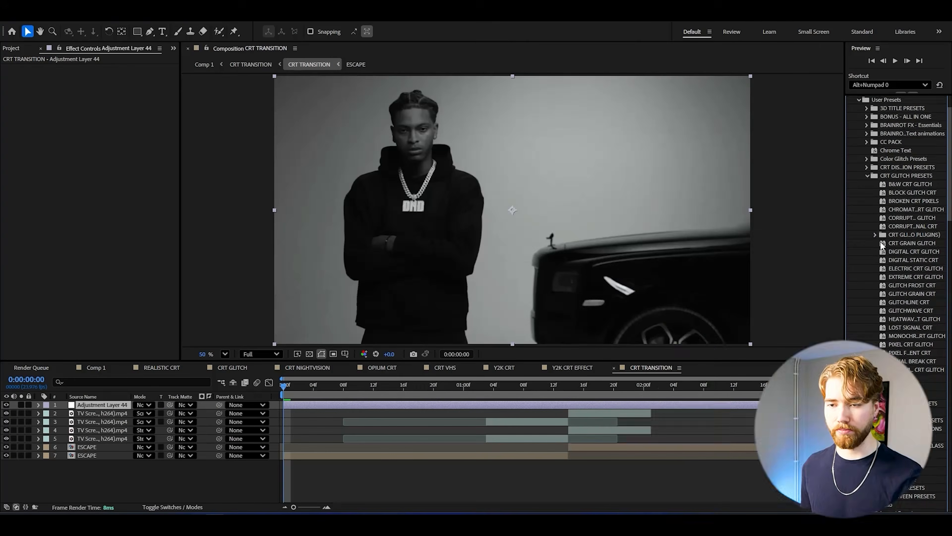
pyautogui.click(875, 234)
pyautogui.scroll(-2, 900, 218)
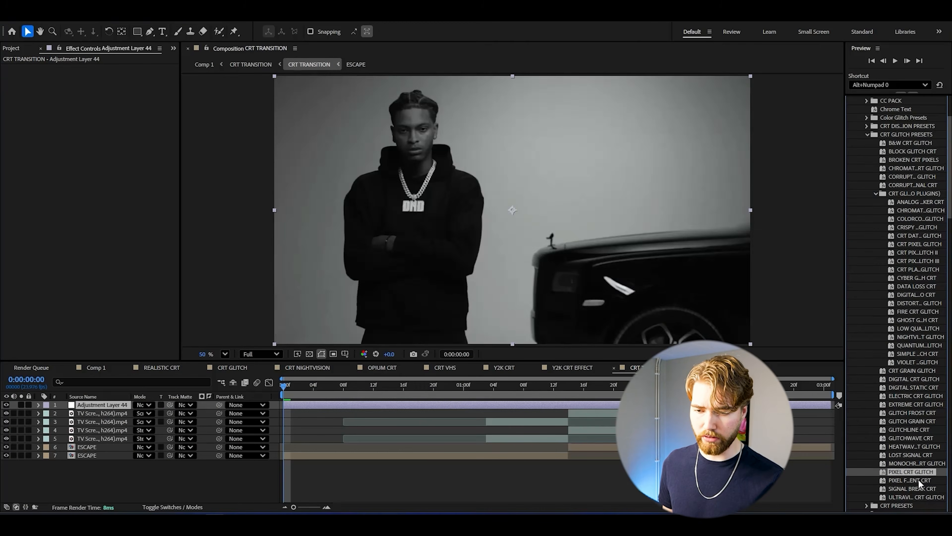
pyautogui.moveTo(915, 474); pyautogui.dragTo(196, 387)
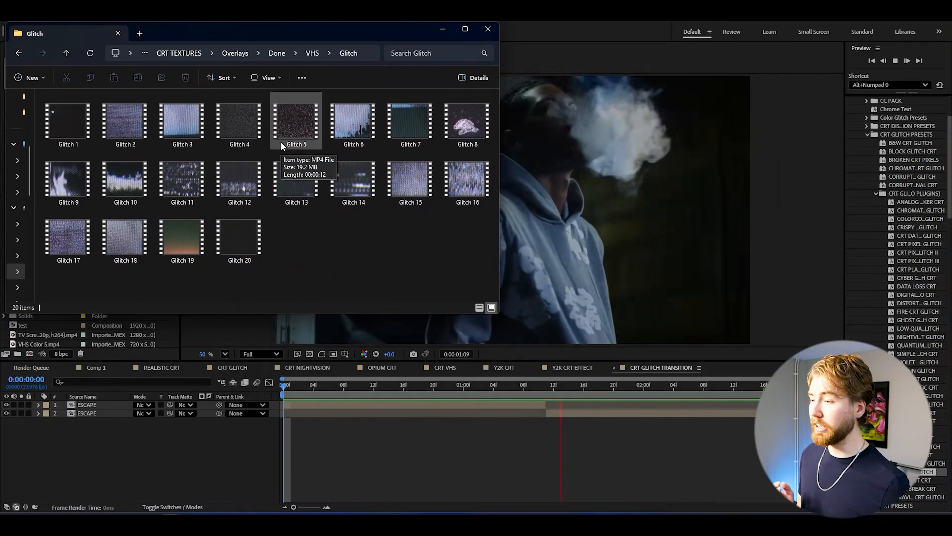
# Import Glitch 10, Glitch 12 and Glitch 14 above the ESCAPE clips in CRT GLITCH TRANSITION and scale all three to 278%.
pyautogui.click(355, 205)
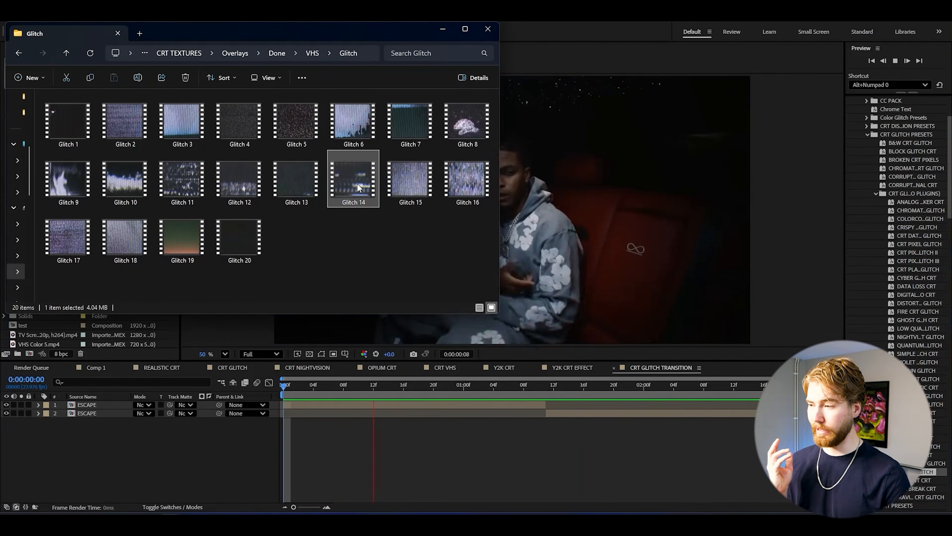
pyautogui.keyDown('ctrl'); pyautogui.click(244, 190); pyautogui.keyUp('ctrl')
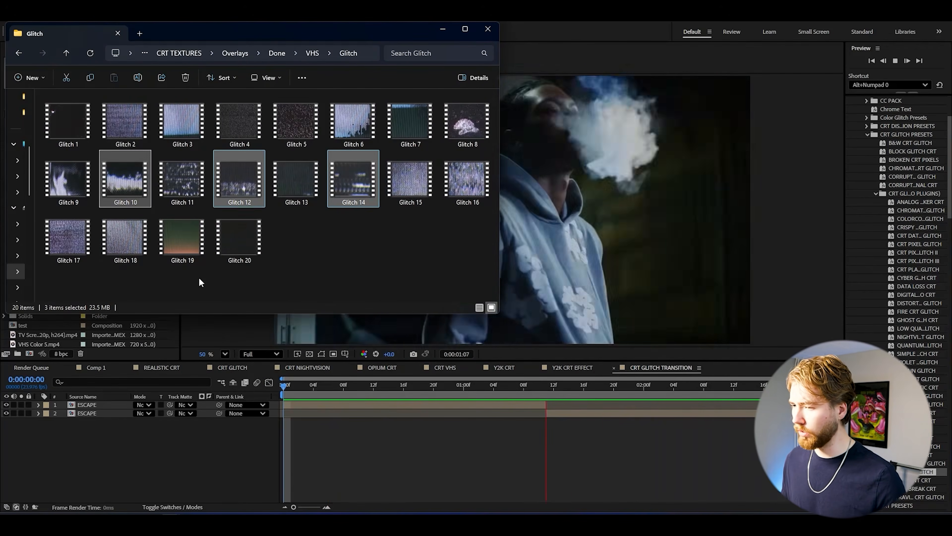
pyautogui.moveTo(352, 181); pyautogui.dragTo(320, 419)
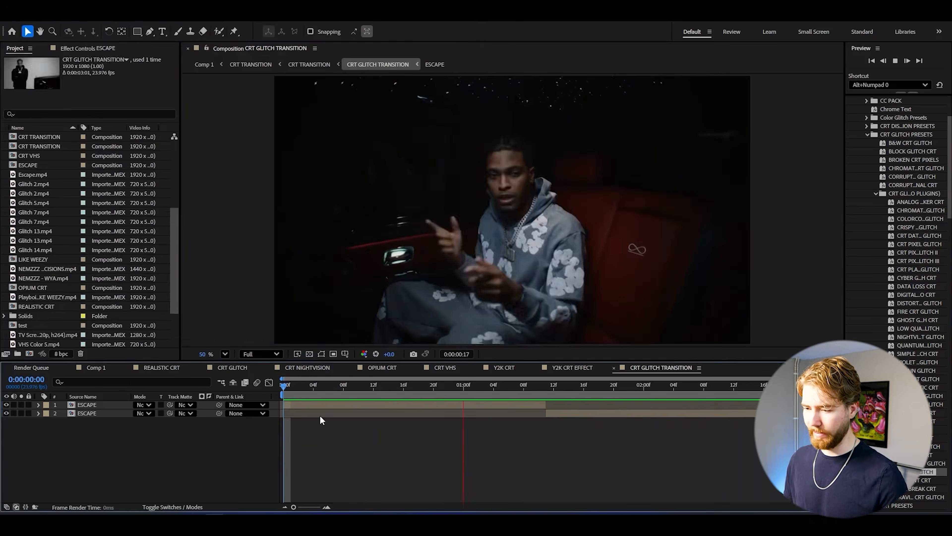
pyautogui.press('s')
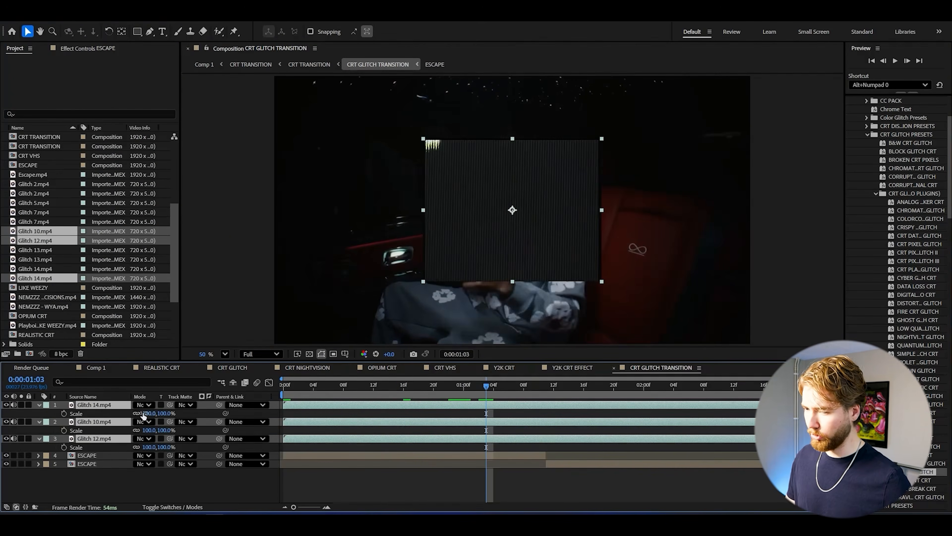
pyautogui.moveTo(149, 413); pyautogui.dragTo(227, 402)
# Solo Glitch 14, split it at 0:00:01:03 where the glitch burst appears and delete the part before it.
pyautogui.click(21, 405)
pyautogui.click(21, 405)
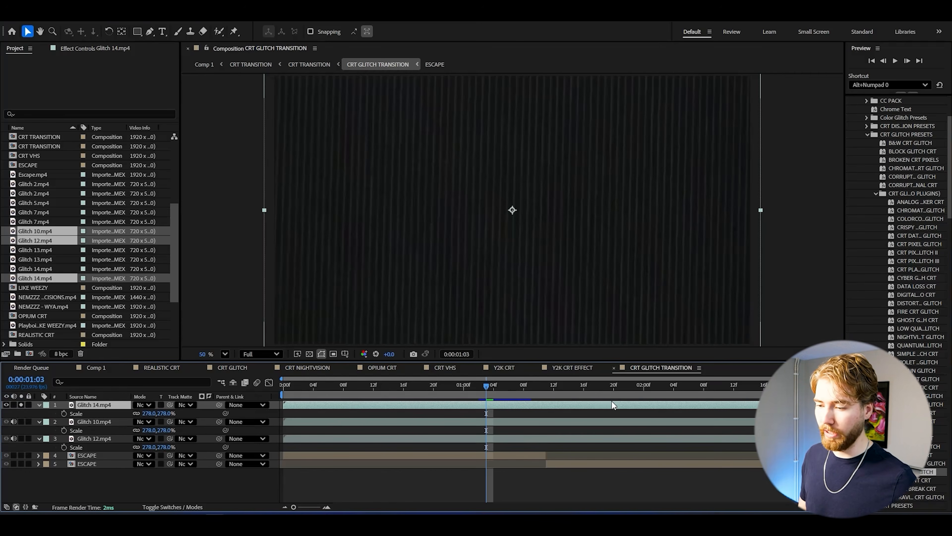
pyautogui.moveTo(593, 405); pyautogui.dragTo(541, 406)
pyautogui.hotkey('ctrl', 'shift', 'd')
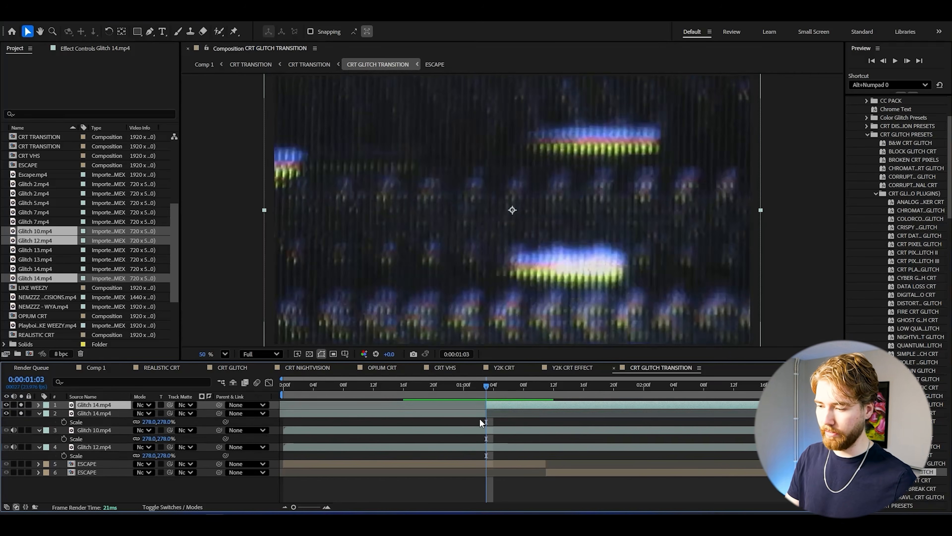
pyautogui.click(477, 413)
pyautogui.press('Delete')
# Cut off the remainder of Glitch 14, move the short segment over the cut between the ESCAPE clips and unsolo it.
pyautogui.moveTo(493, 387)
pyautogui.mouseDown()
pyautogui.moveTo(577, 390)
pyautogui.moveTo(479, 392)
pyautogui.mouseUp()
pyautogui.click(587, 405)
pyautogui.hotkey('ctrl', 'shift', 'd')
pyautogui.press('Delete')
pyautogui.moveTo(486, 405); pyautogui.dragTo(531, 390)
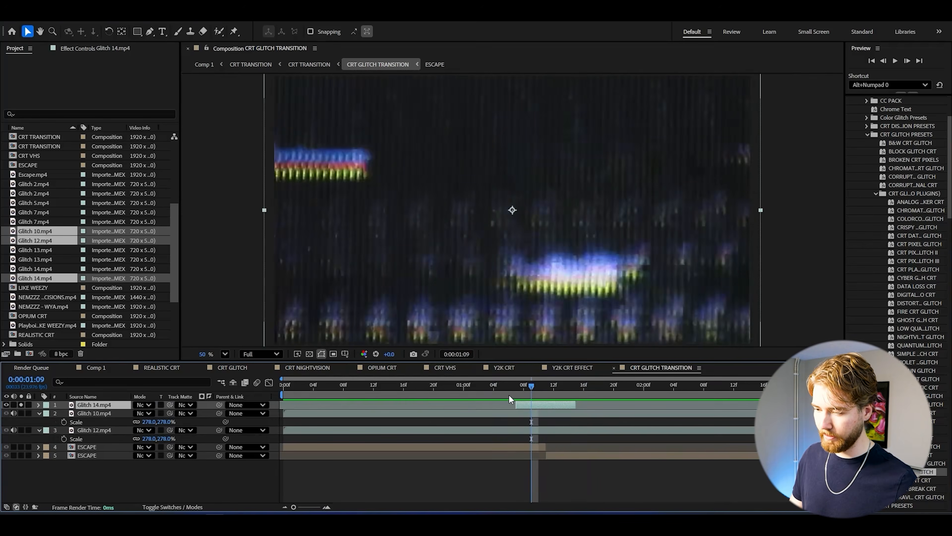
pyautogui.click(464, 390)
pyautogui.click(21, 405)
# Solo Glitch 10, split it at 0:00:01:00, trim it to a short burst, place it over the cut and unsolo it.
pyautogui.click(94, 413)
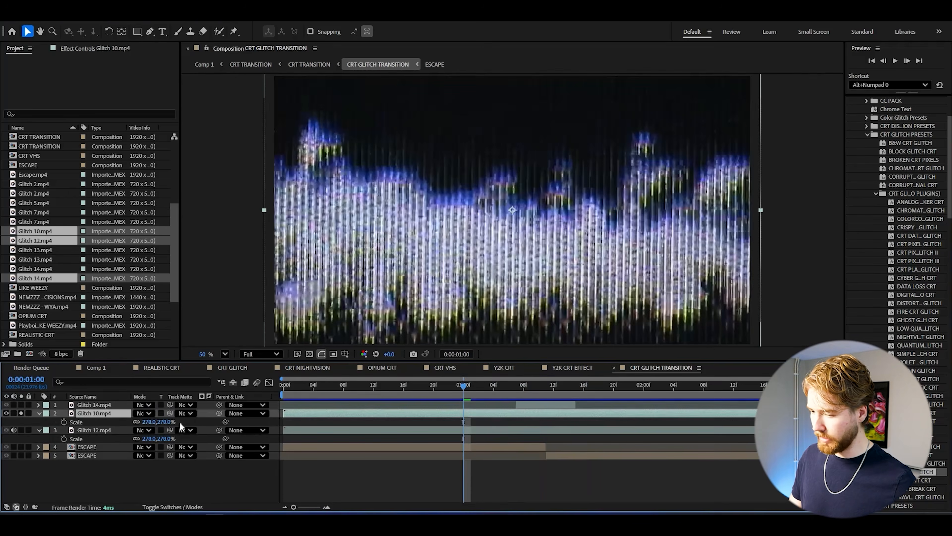
pyautogui.hotkey('ctrl', 'shift', 'd')
pyautogui.click(448, 420)
pyautogui.press('Delete')
pyautogui.moveTo(465, 388); pyautogui.dragTo(523, 391)
pyautogui.click(552, 414)
pyautogui.hotkey('ctrl', 'shift', 'd')
pyautogui.press('Delete')
pyautogui.click(513, 389)
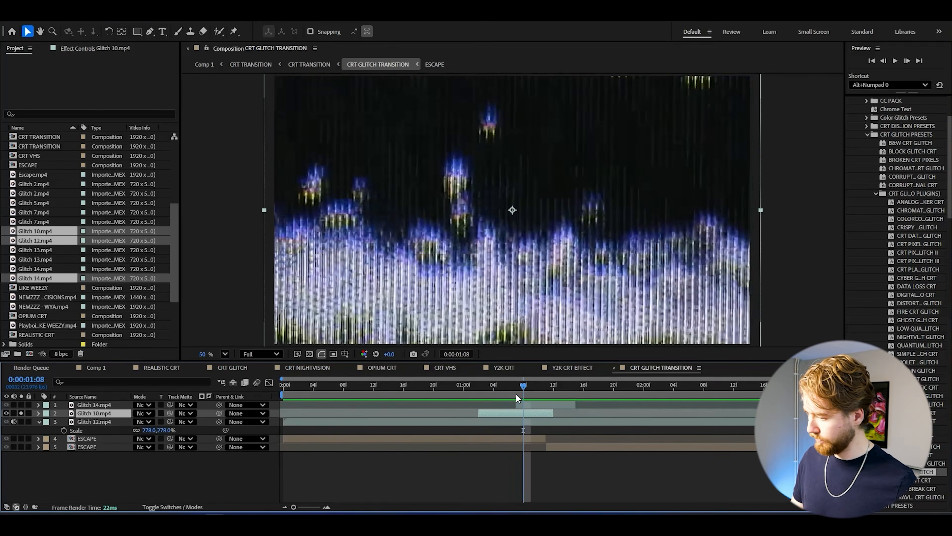
pyautogui.click(22, 413)
# Solo Glitch 12 and cut it down to the segment between 0:00:01:08 and 0:00:01:22, deleting the rest.
pyautogui.click(22, 421)
pyautogui.click(98, 422)
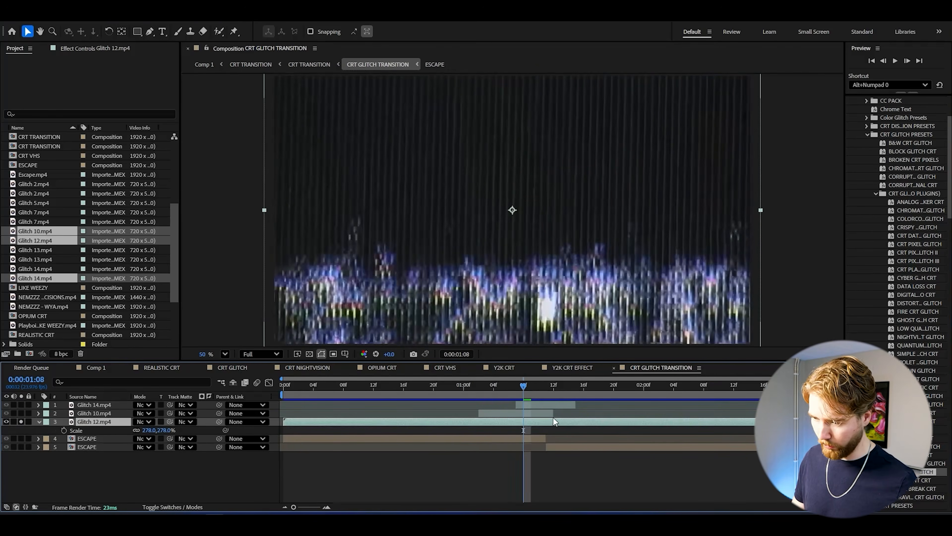
pyautogui.hotkey('ctrl', 'shift', 'd')
pyautogui.click(496, 428)
pyautogui.press('Delete')
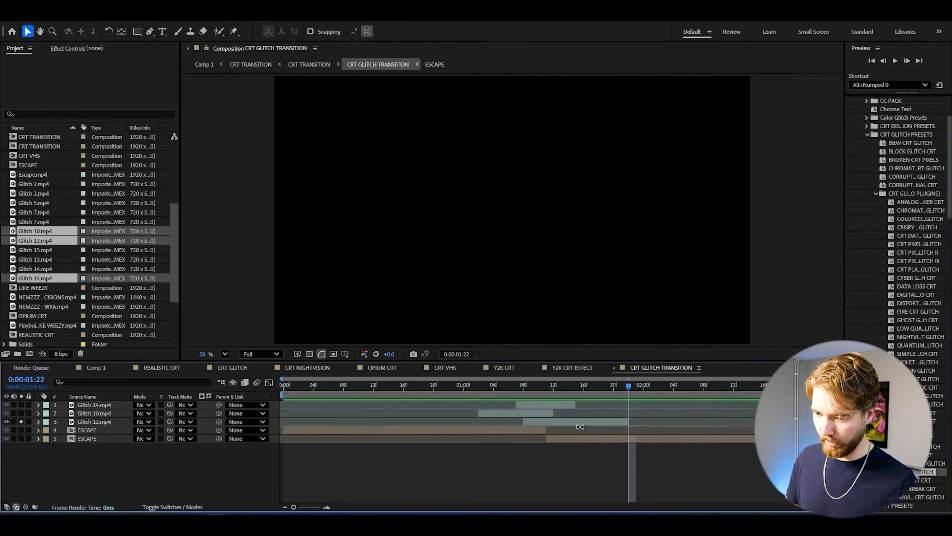
# Move the Glitch 12 segment earlier to cover the cut between the ESCAPE clips and unsolo it.
pyautogui.click(580, 428)
pyautogui.moveTo(580, 421); pyautogui.dragTo(572, 422)
pyautogui.moveTo(561, 390); pyautogui.dragTo(472, 394)
pyautogui.moveTo(534, 414); pyautogui.dragTo(532, 392)
pyautogui.click(539, 391)
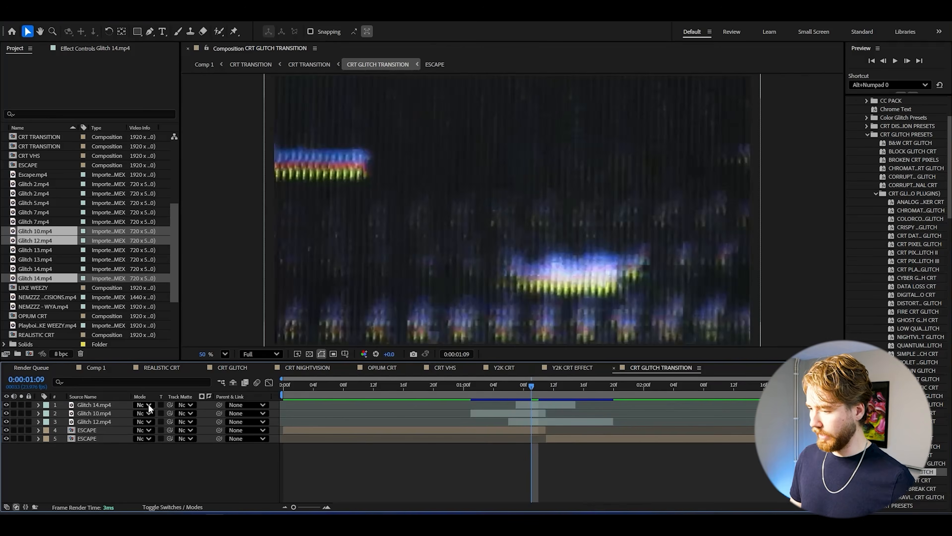
# Set the blending mode of Glitch 14, Glitch 10 and Glitch 12 to Difference.
pyautogui.click(149, 405)
pyautogui.click(190, 339)
pyautogui.click(144, 412)
pyautogui.click(243, 339)
pyautogui.click(143, 422)
pyautogui.click(206, 339)
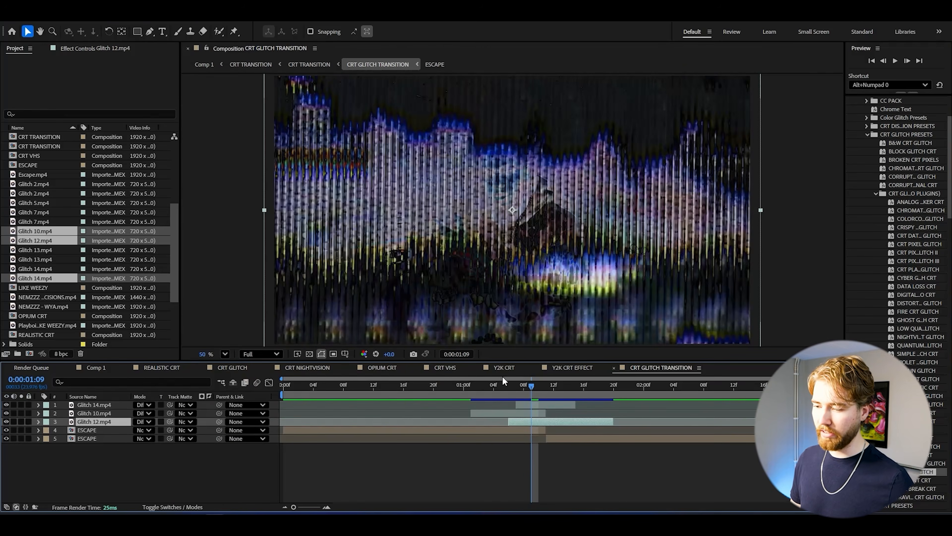
# Save the project and play back the blended glitch transition.
pyautogui.moveTo(502, 386); pyautogui.dragTo(619, 359)
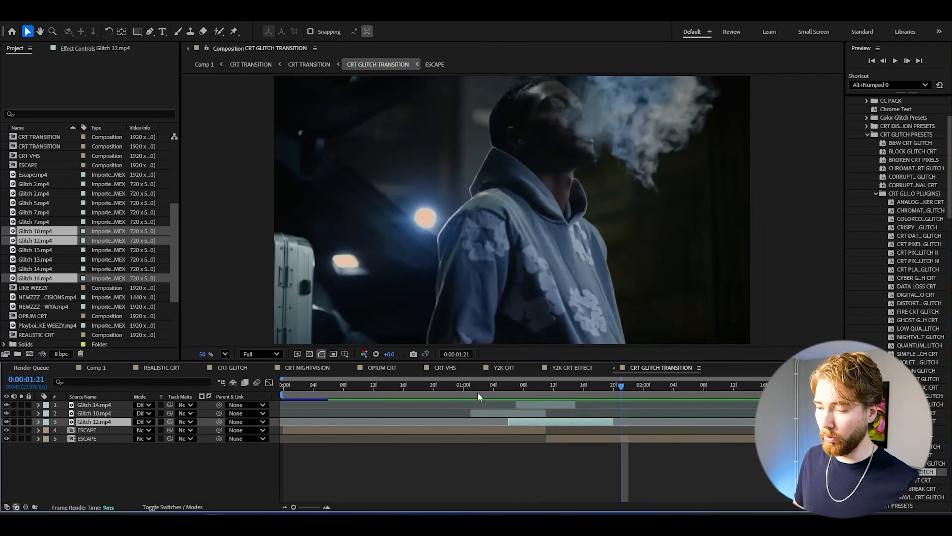
pyautogui.hotkey('ctrl', 's')
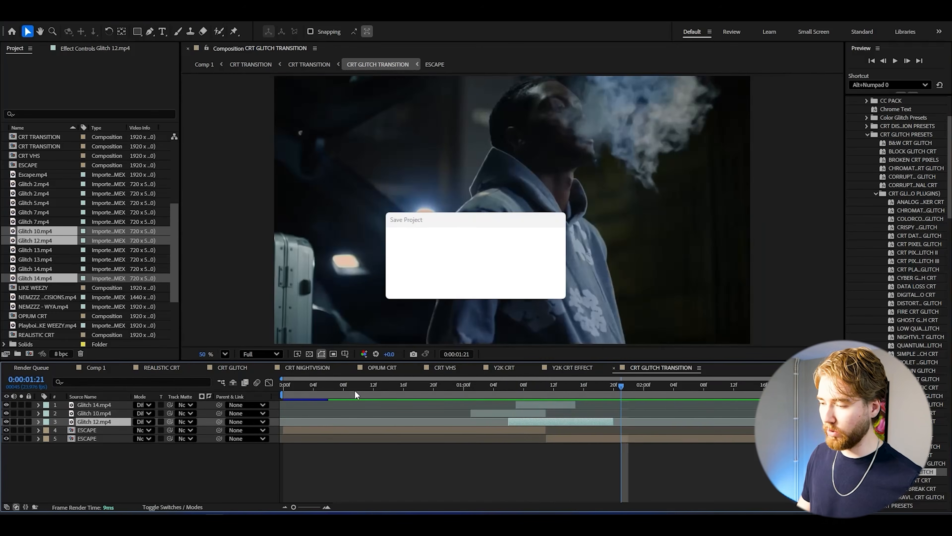
pyautogui.press('space')
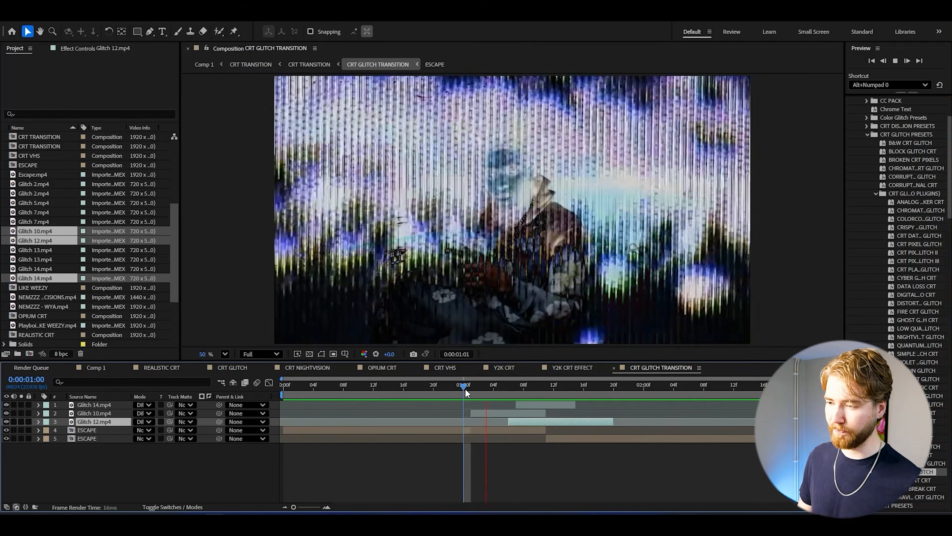
# Add an adjustment layer on top starting at 0:00:01:01, split it at 0:00:01:20 and delete the later part.
pyautogui.click(513, 466)
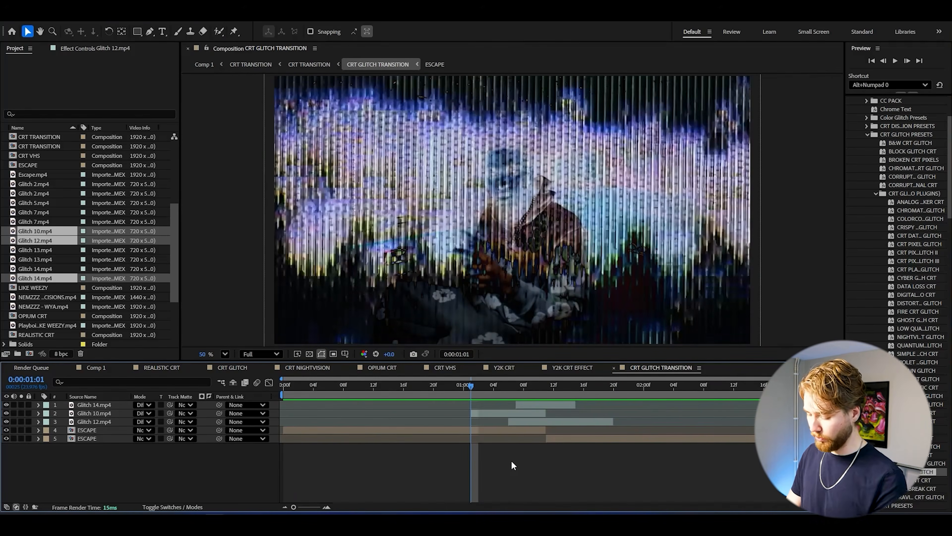
pyautogui.hotkey('ctrl', 'alt', 'y')
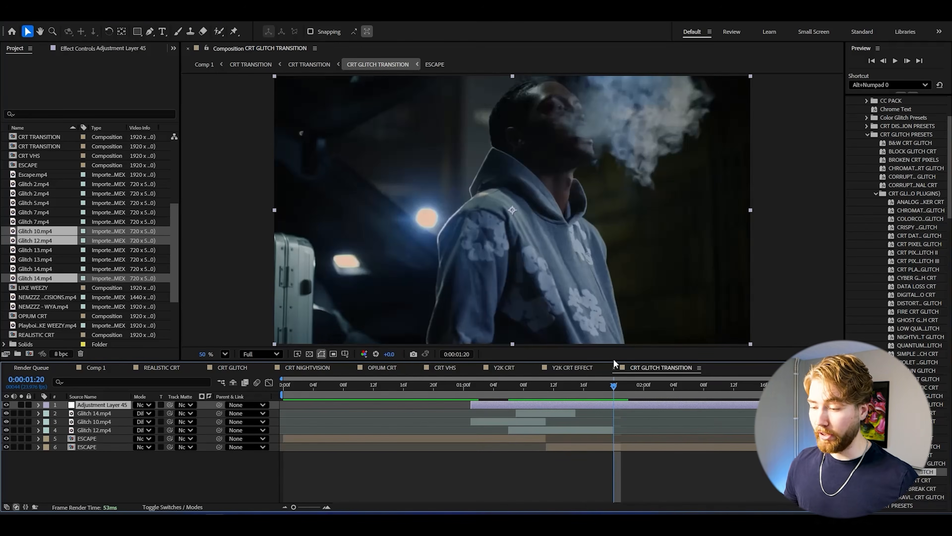
pyautogui.moveTo(538, 392); pyautogui.dragTo(614, 388)
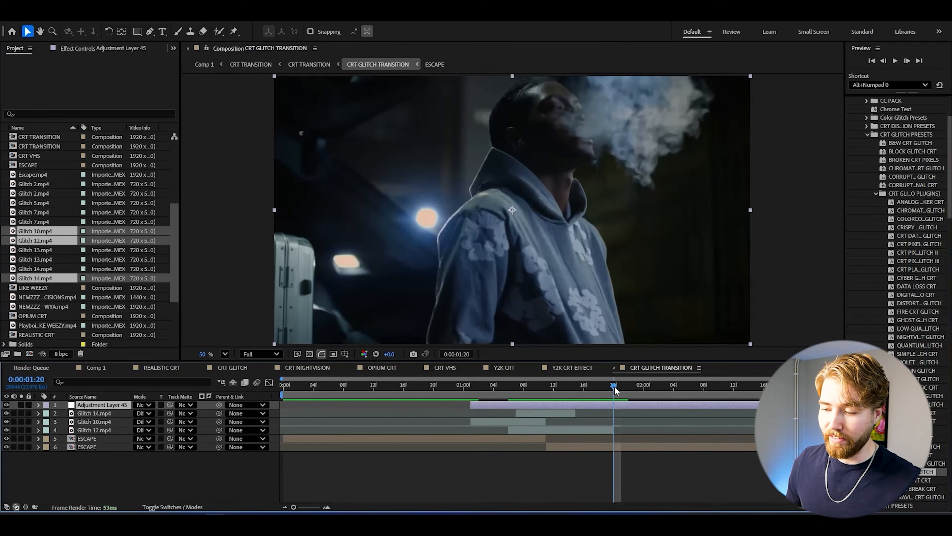
pyautogui.hotkey('ctrl', 'shift', 'd')
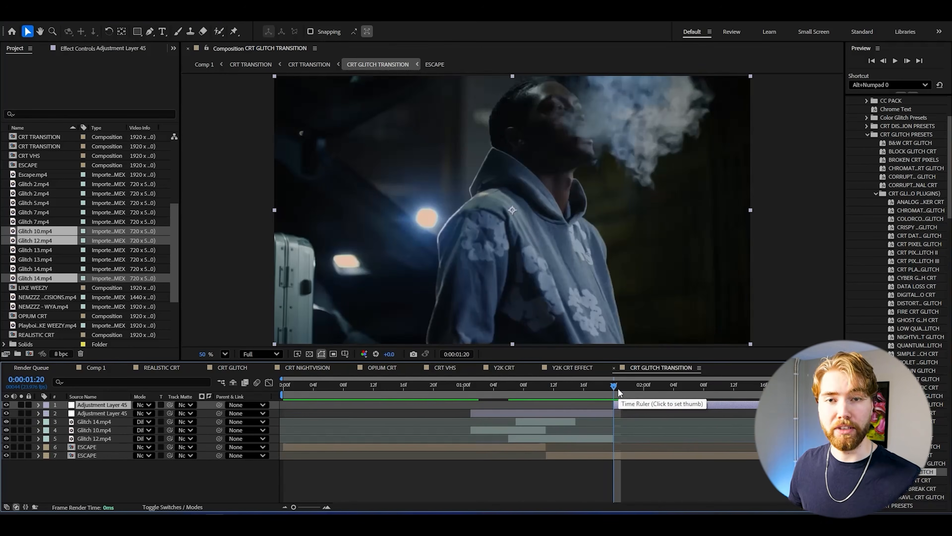
pyautogui.press('Delete')
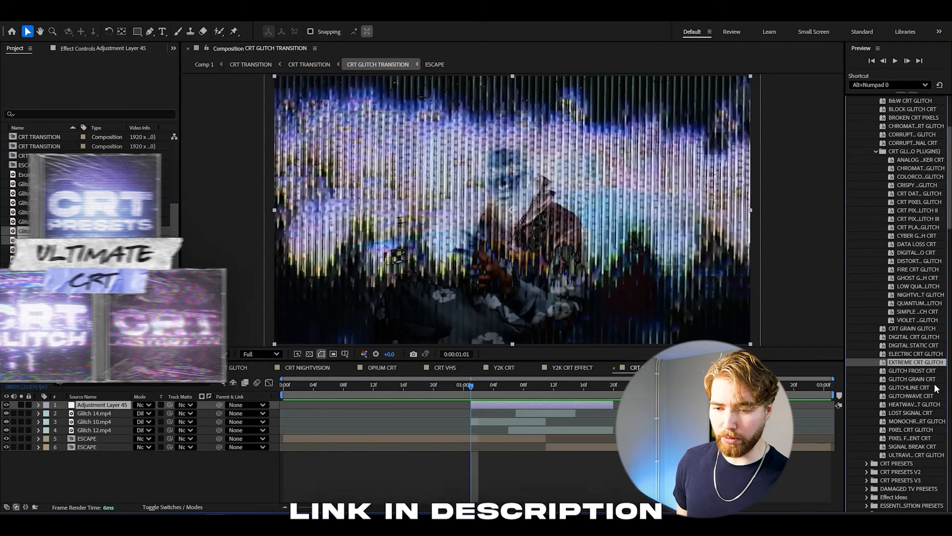
# Apply the EXTREME CRT GLITCH preset to the adjustment layer over the transition.
pyautogui.click(904, 338)
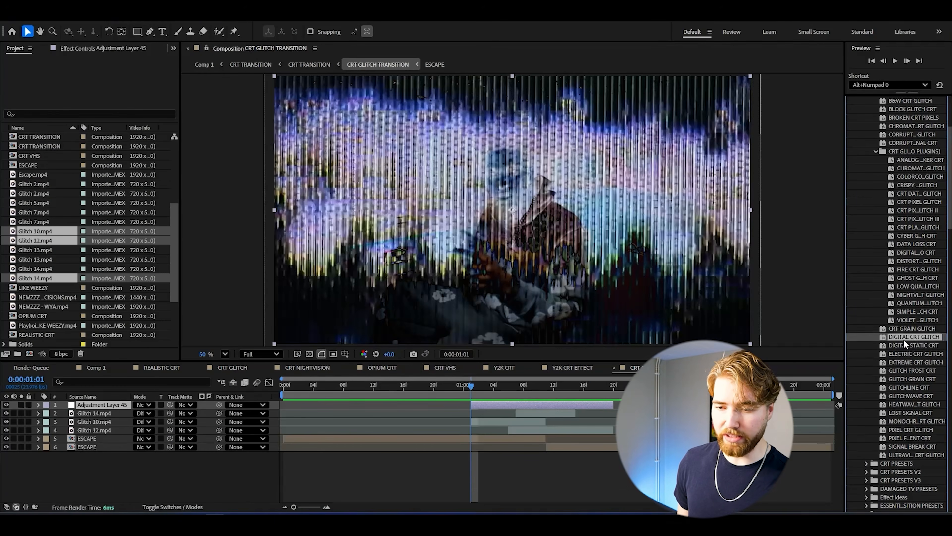
pyautogui.moveTo(935, 363); pyautogui.dragTo(473, 399)
pyautogui.moveTo(472, 399); pyautogui.dragTo(480, 405)
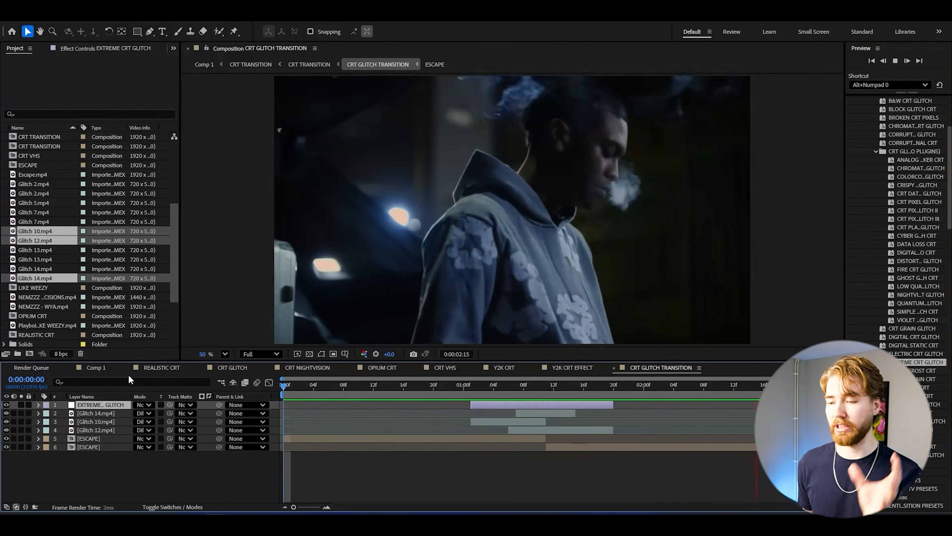
# Split the EXTREME CRT GLITCH layer at 0:00:01:06 and move the later part directly below Glitch 10.
pyautogui.click(470, 384)
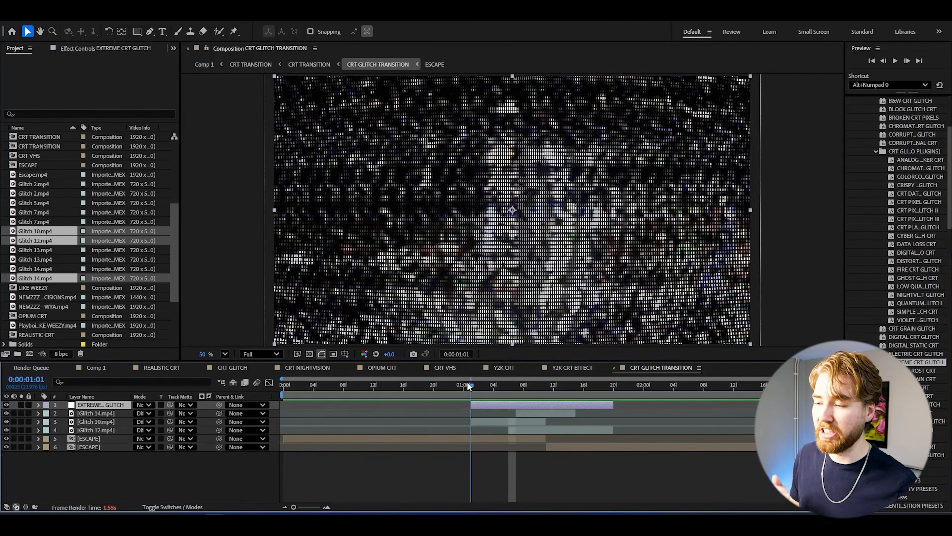
pyautogui.moveTo(468, 384); pyautogui.dragTo(509, 384)
pyautogui.hotkey('ctrl', 'shift', 'd')
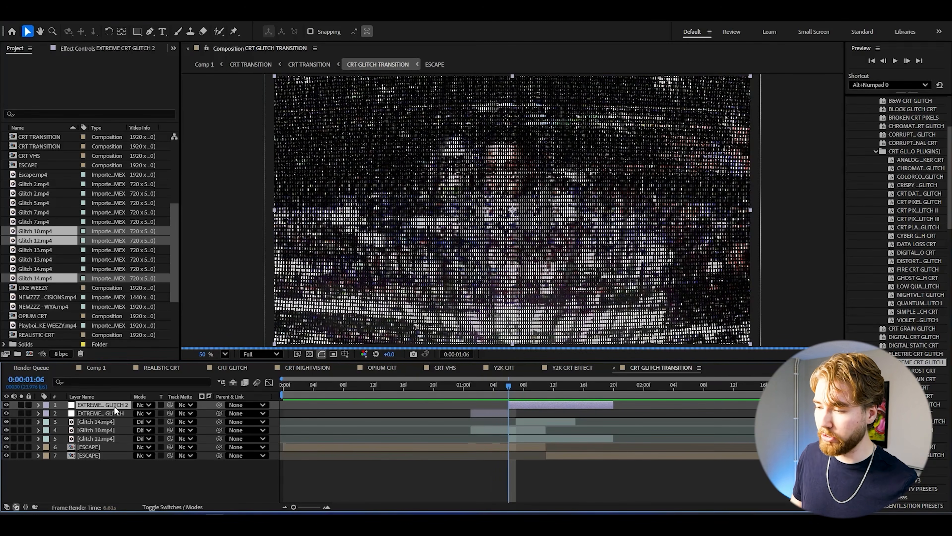
pyautogui.moveTo(114, 406); pyautogui.dragTo(90, 431)
# Split that later part at 0:00:01:10 and 0:00:01:15, placing the middle piece above Glitch 10 and the last piece below Glitch 12.
pyautogui.click(538, 387)
pyautogui.hotkey('ctrl', 'shift', 'd')
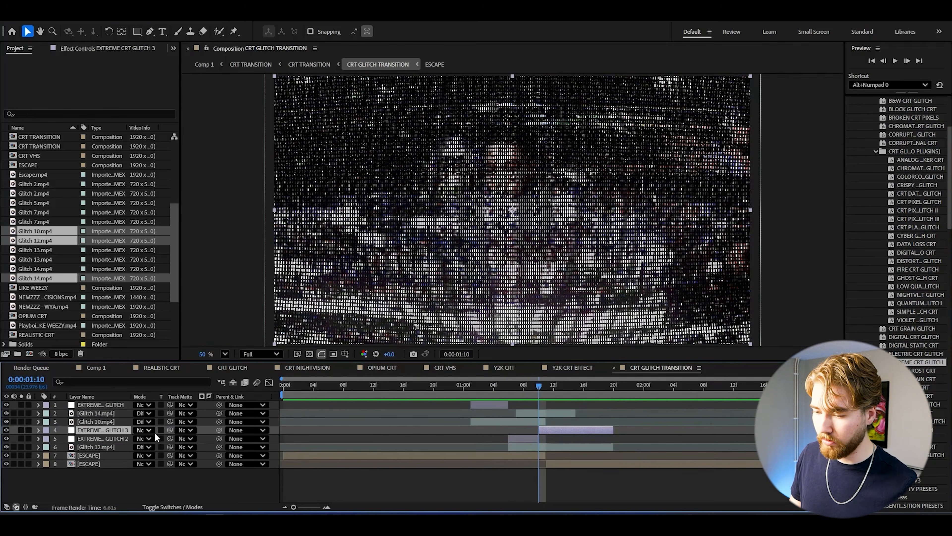
pyautogui.moveTo(107, 430); pyautogui.dragTo(149, 463)
pyautogui.click(576, 386)
pyautogui.hotkey('ctrl', 'shift', 'd')
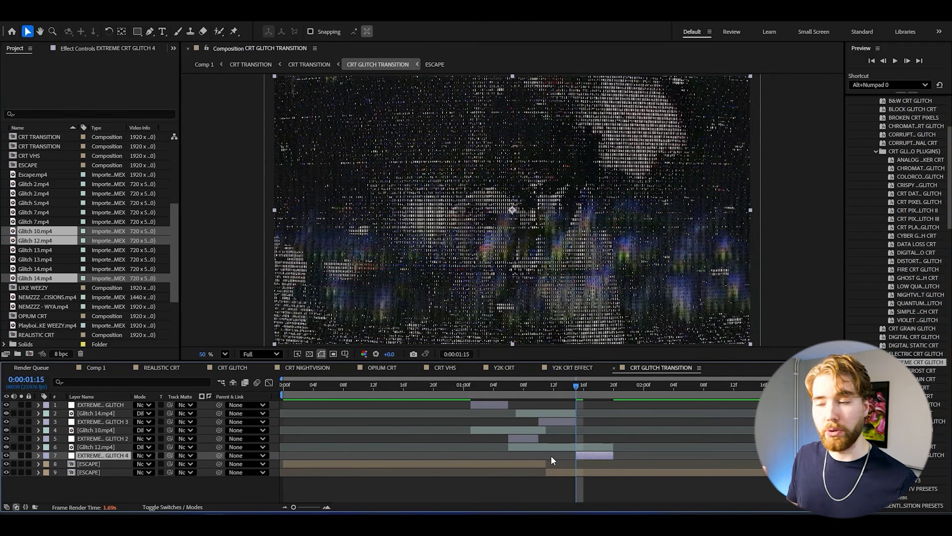
pyautogui.click(592, 388)
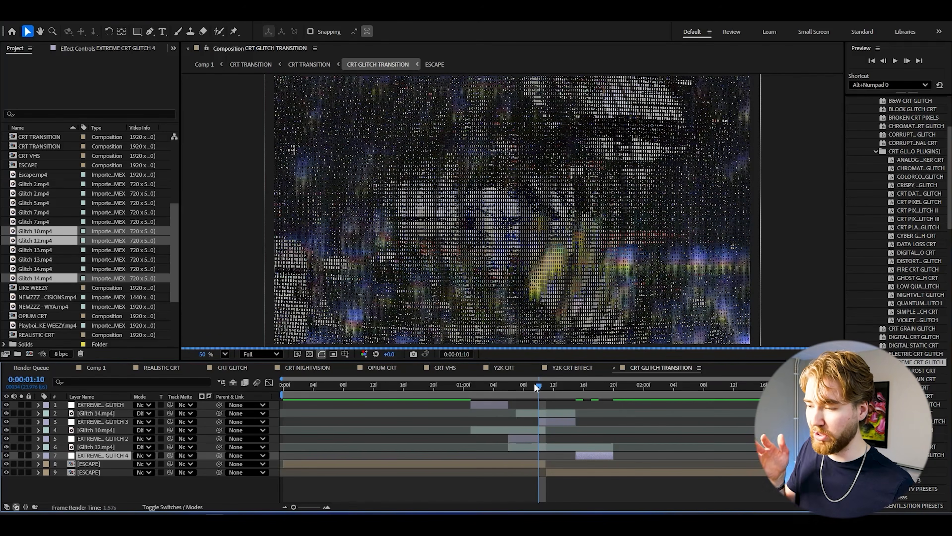
# Add a full-length adjustment layer above all layers and apply the VINTAGE CRT preset to it.
pyautogui.press('Home')
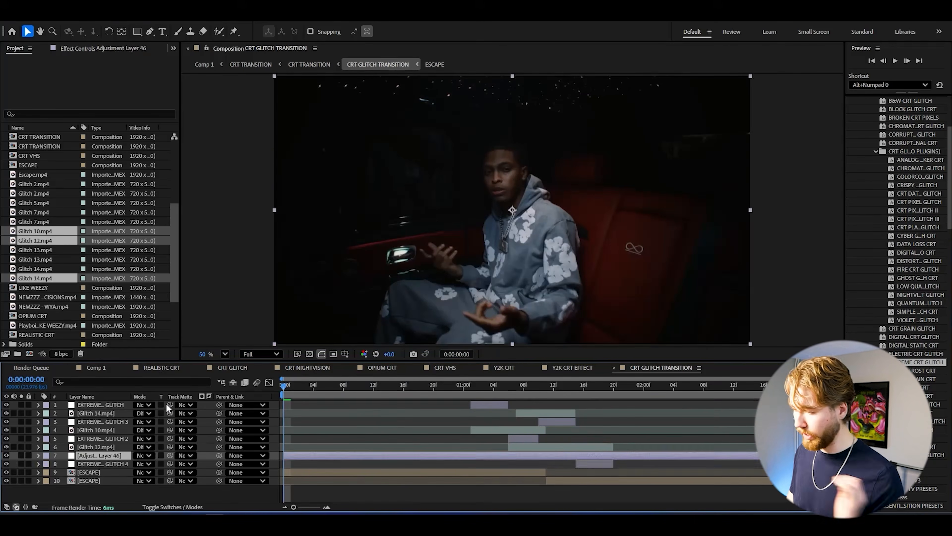
pyautogui.hotkey('ctrl', 'alt', 'y')
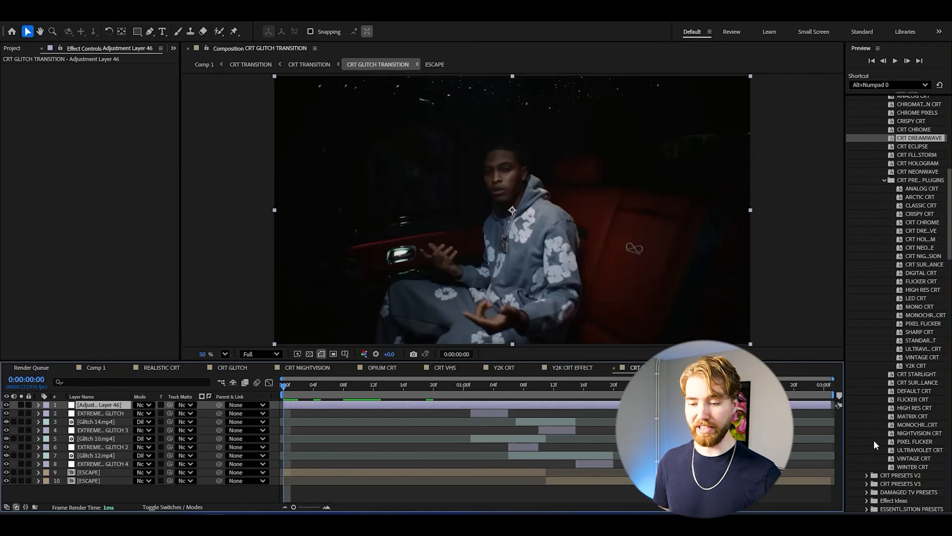
pyautogui.click(913, 459)
pyautogui.moveTo(899, 436); pyautogui.dragTo(315, 259)
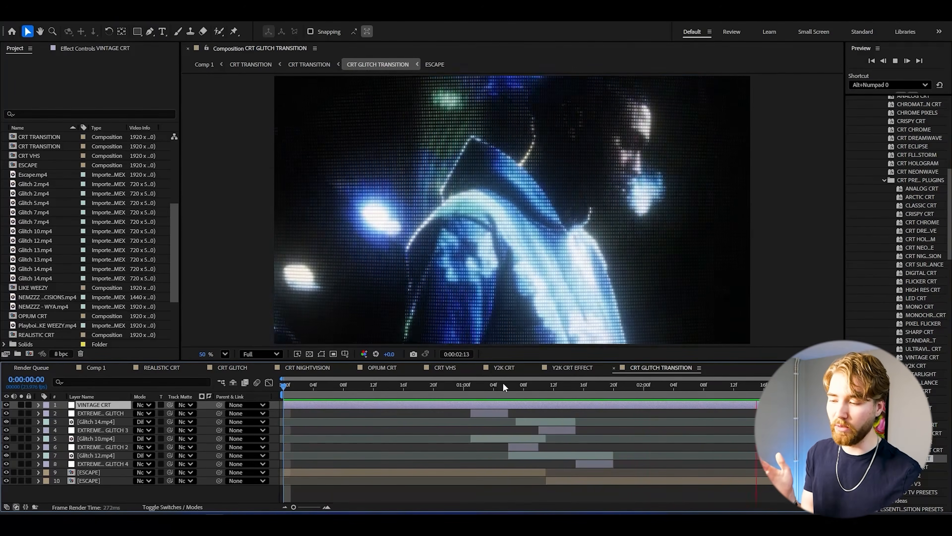
# Scrub through and play back the glitch transition to review it with the VINTAGE CRT look.
pyautogui.click(495, 385)
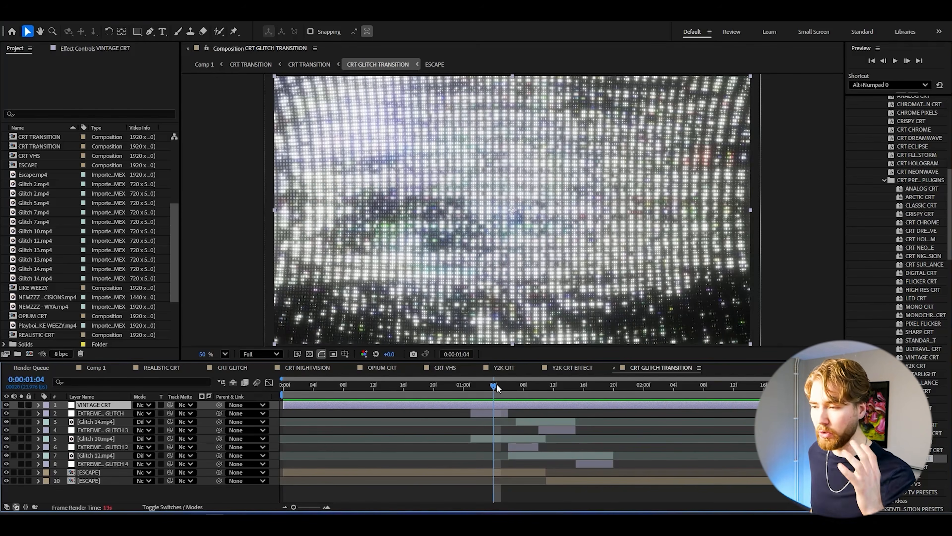
pyautogui.moveTo(525, 389); pyautogui.dragTo(344, 394)
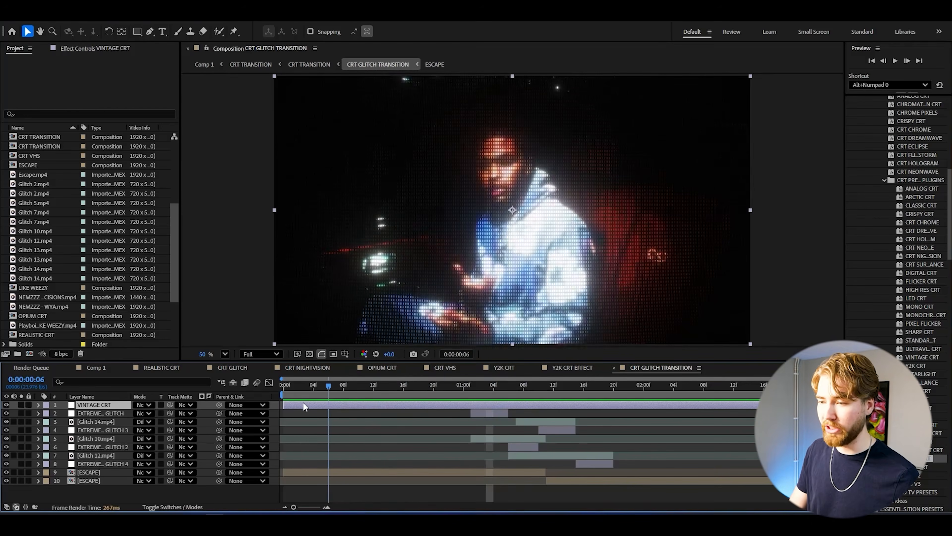
pyautogui.press('space')
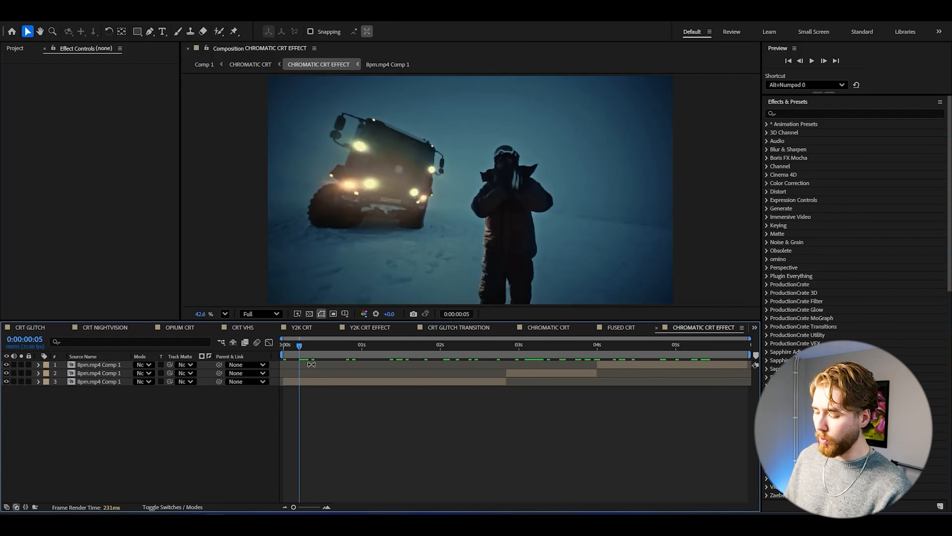
# Add a full-length adjustment layer in CHROMATIC CRT EFFECT and apply Quick Chromatic Aberration 3 with Scale at 103%.
pyautogui.hotkey('ctrl', 'alt', 'y')
pyautogui.press('Home')
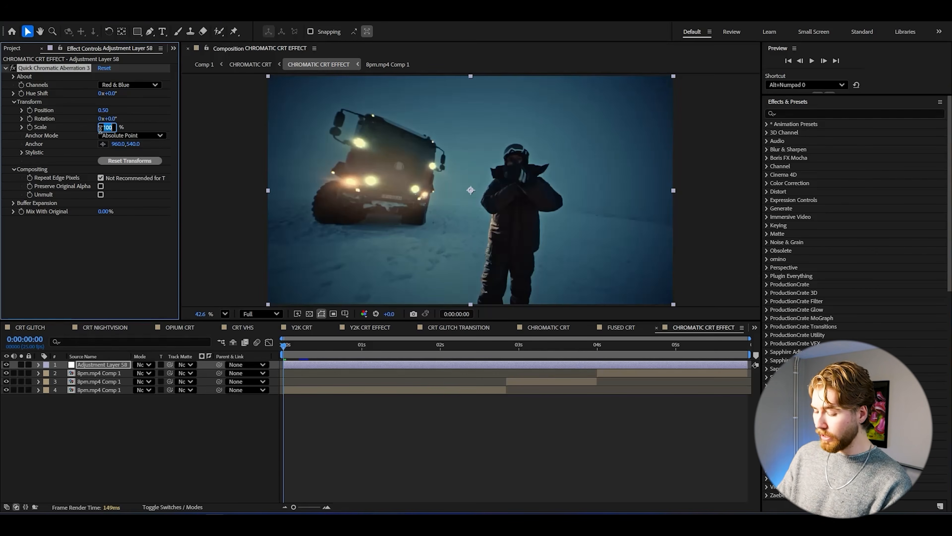
pyautogui.scroll(3, 300, 165)
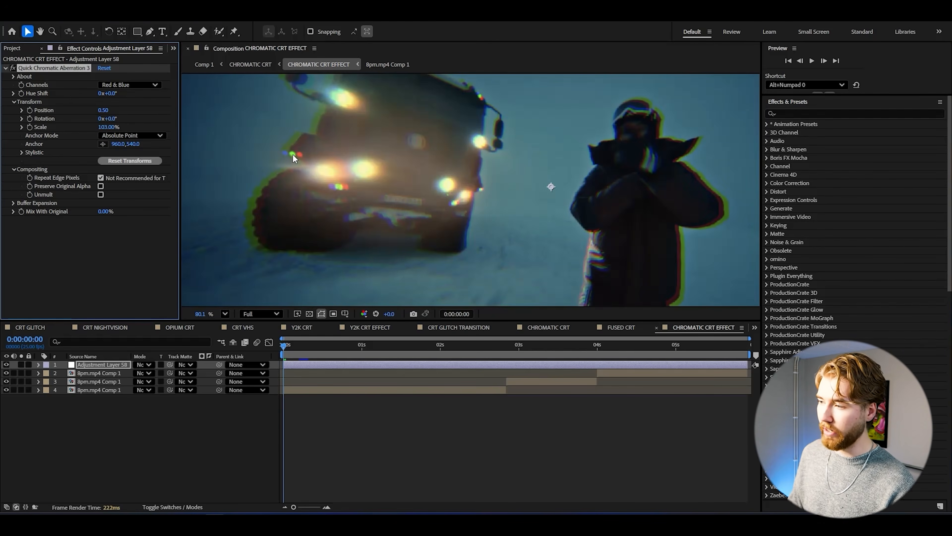
# Compare the frame with and without the Quick Chromatic Aberration 3 effect.
pyautogui.click(12, 68)
pyautogui.click(11, 68)
pyautogui.click(12, 68)
pyautogui.click(13, 68)
pyautogui.click(13, 68)
pyautogui.click(13, 67)
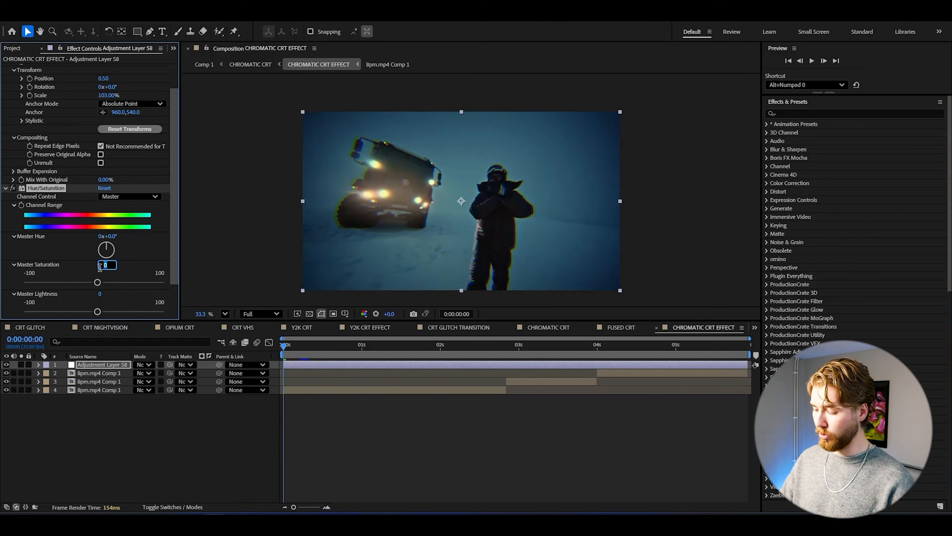
# Add Hue/Saturation to the adjustment layer with Master Saturation at 50 and compare the frame with and without the layer.
pyautogui.press('Return')
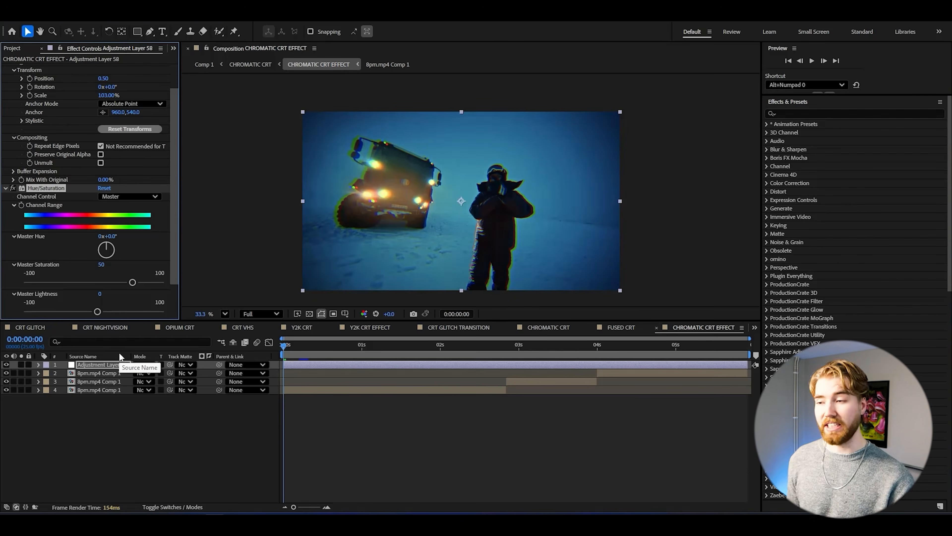
pyautogui.click(7, 365)
pyautogui.click(7, 365)
pyautogui.click(7, 366)
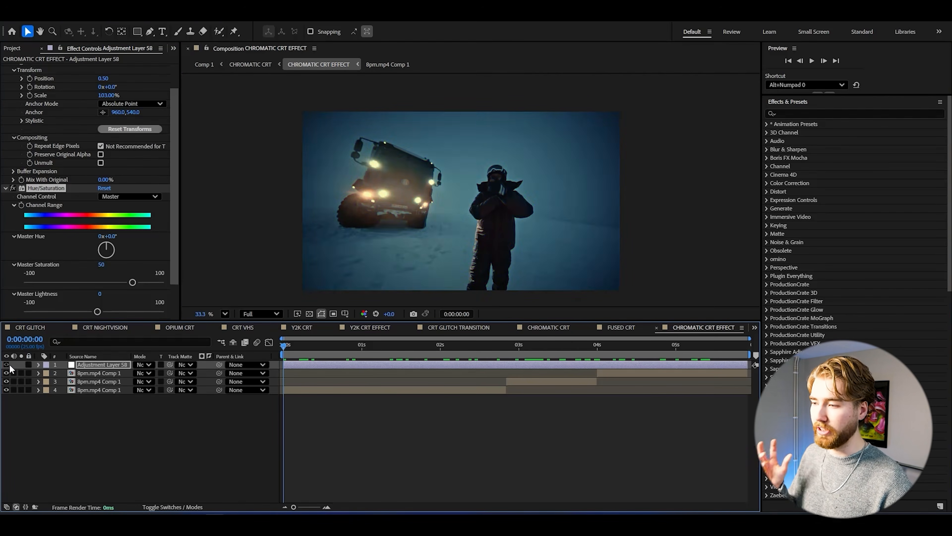
pyautogui.click(8, 365)
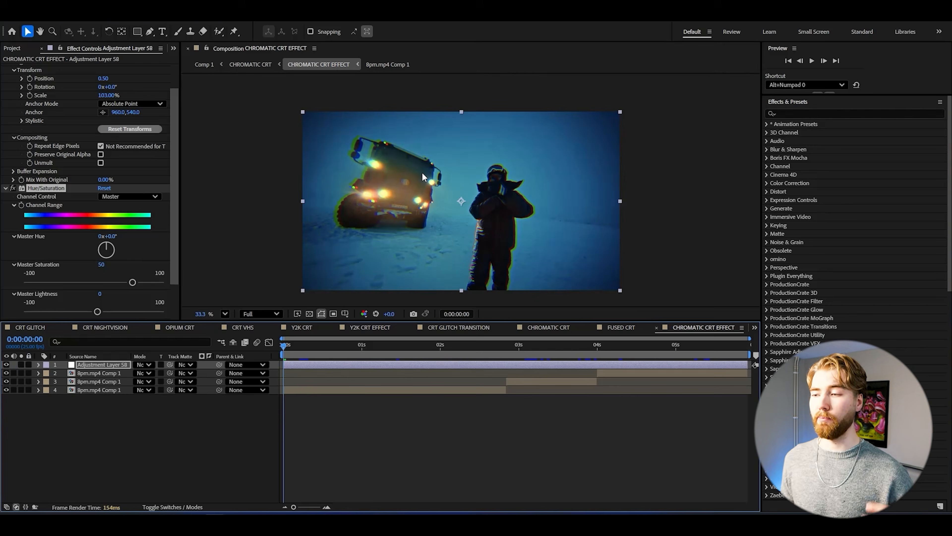
# Rename the adjustment layer CHROME and deselect it.
pyautogui.press('Return')
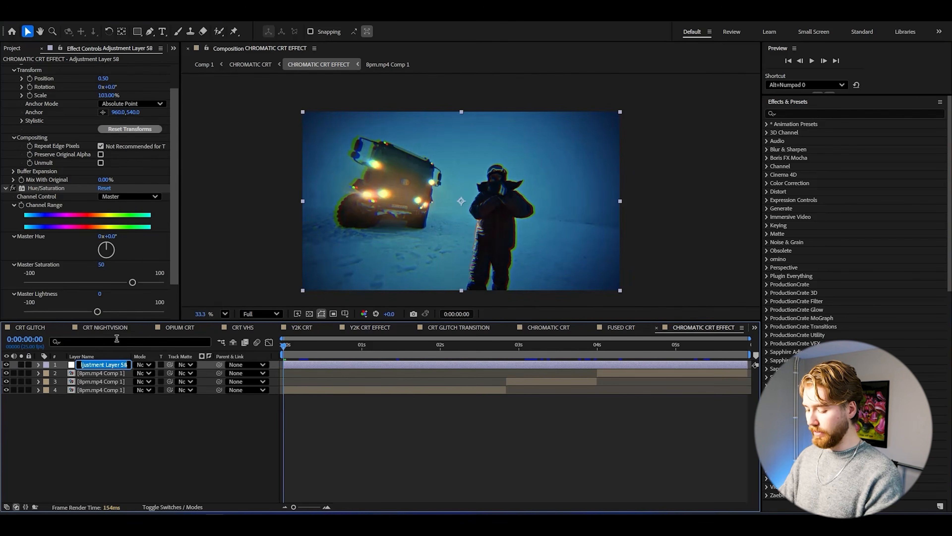
pyautogui.press('Return')
pyautogui.click(127, 470)
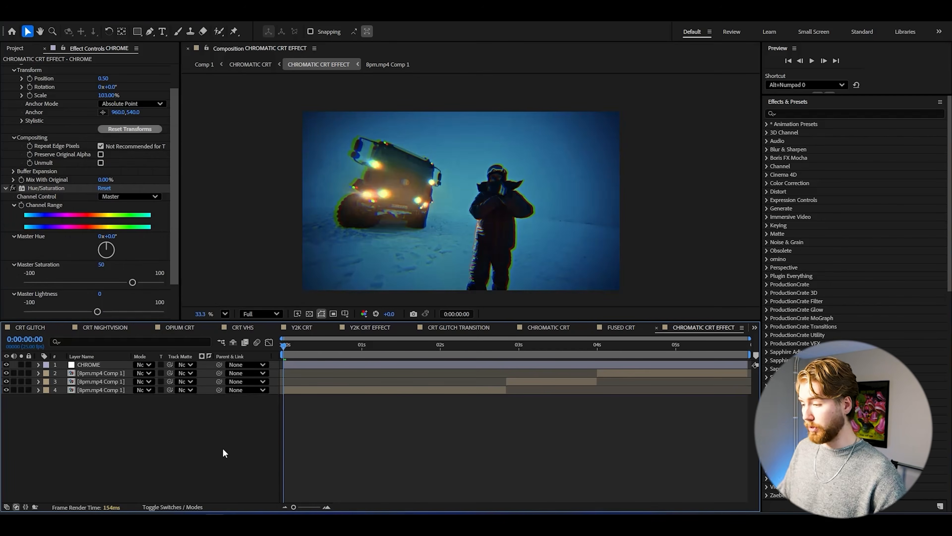
# Add a full-length adjustment layer in CHROMATIC CRT EFFECT and apply the CLASSIC CRT preset from CRT PRESETS NO PLUGINS.
pyautogui.hotkey('ctrl', 'alt', 'y')
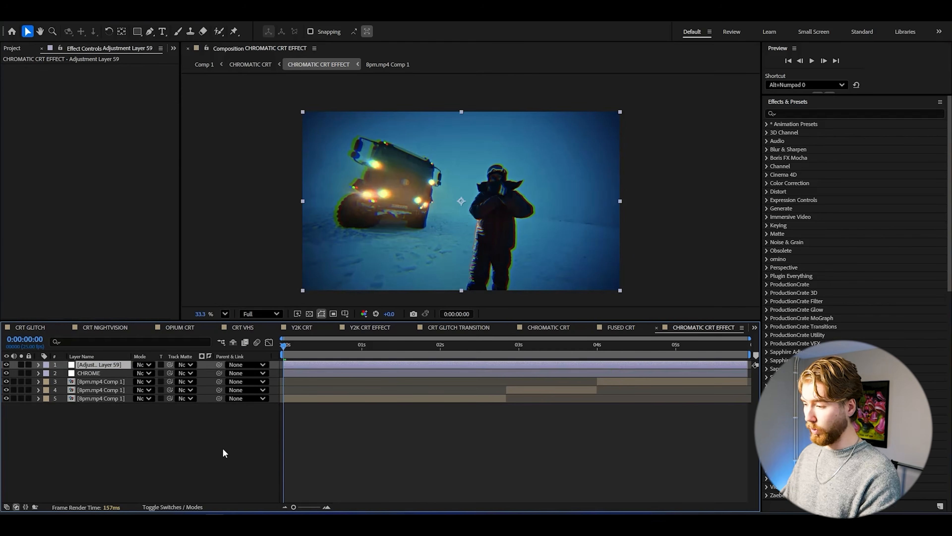
pyautogui.click(767, 124)
pyautogui.click(775, 141)
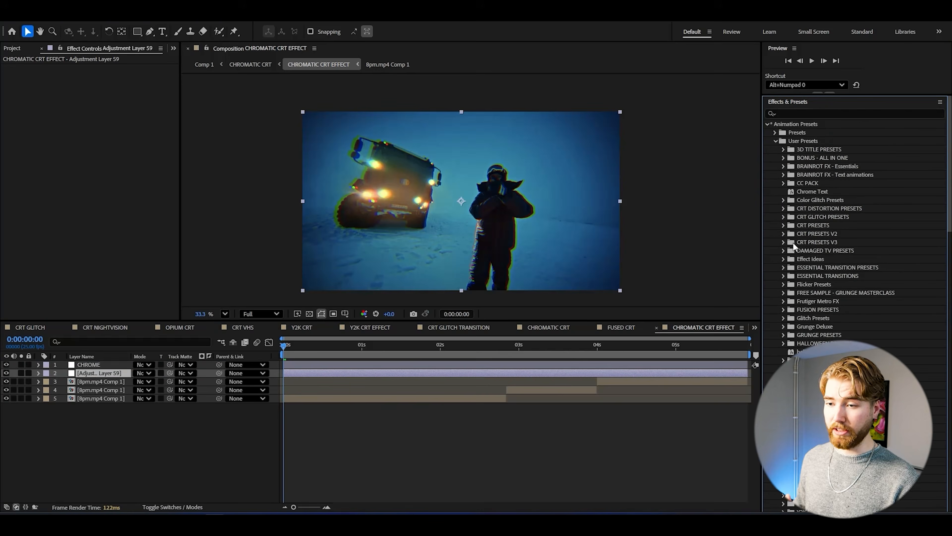
pyautogui.scroll(-10, 946, 189)
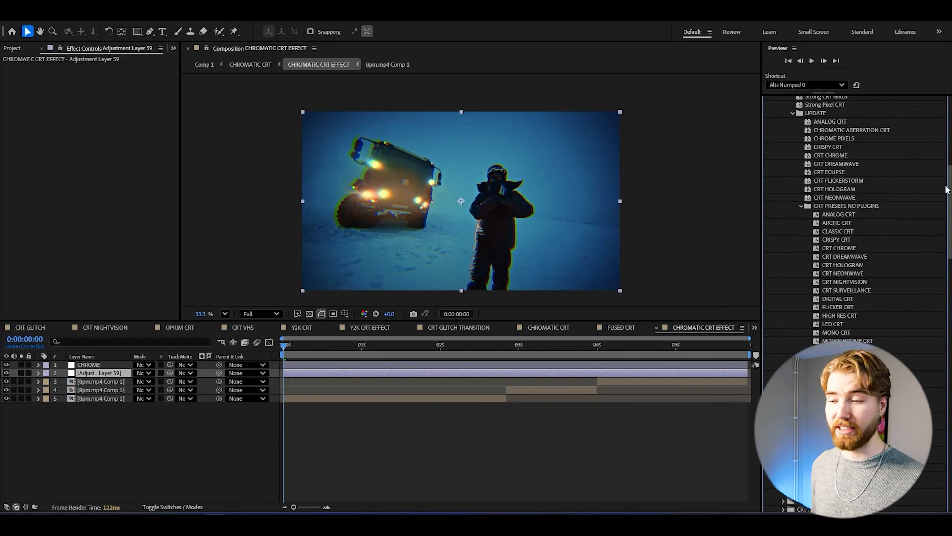
pyautogui.click(888, 239)
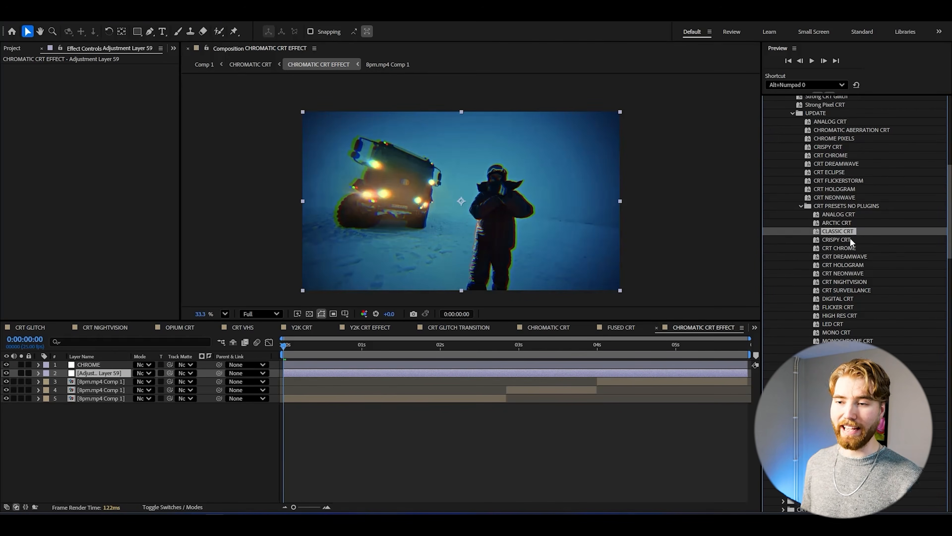
pyautogui.moveTo(843, 231); pyautogui.dragTo(83, 384)
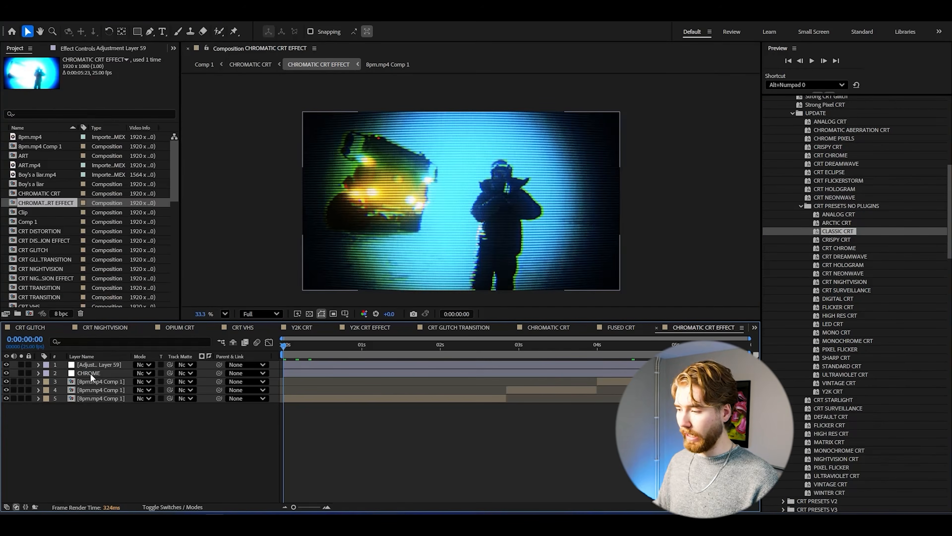
# Rename the new adjustment layer CLASSIC CRT and hide it.
pyautogui.click(92, 363)
pyautogui.rightClick(92, 363)
pyautogui.click(121, 336)
pyautogui.write('CLASSIC CRT')
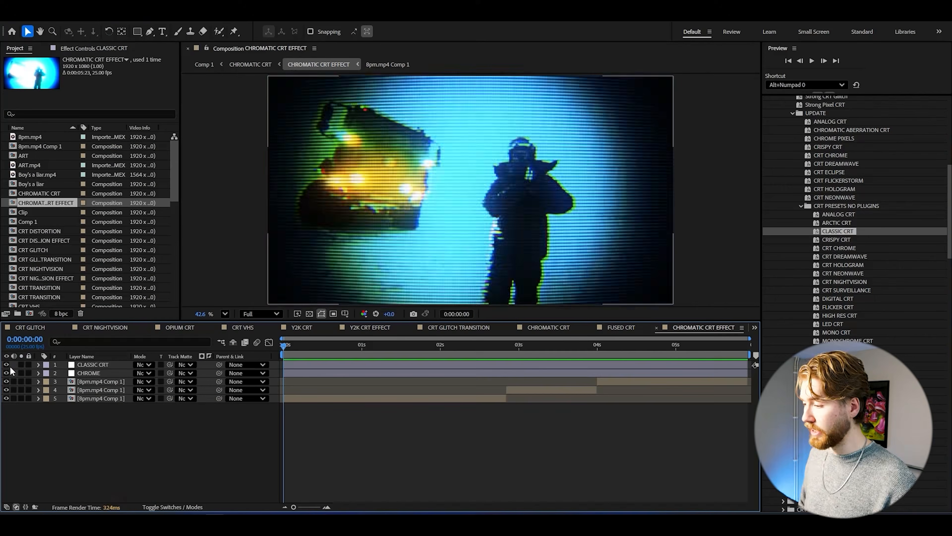
pyautogui.click(6, 364)
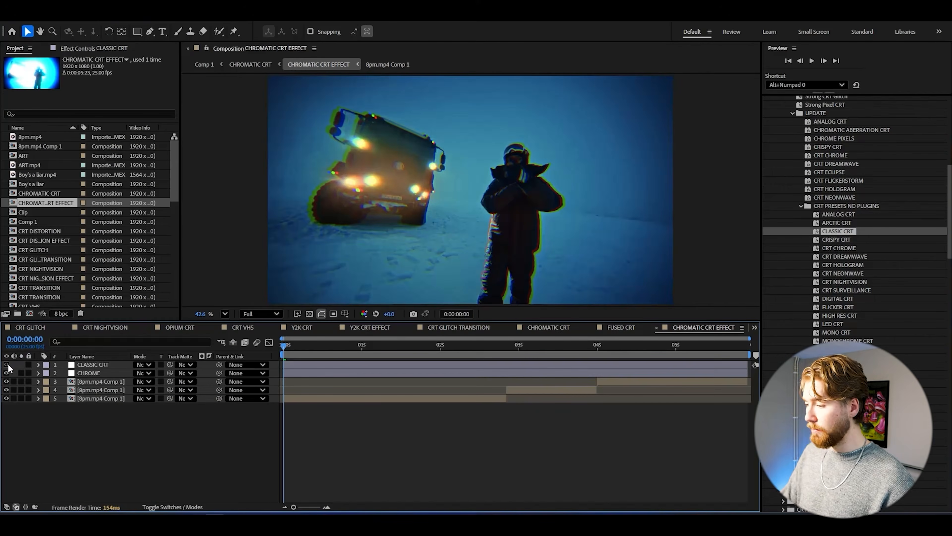
# Add an adjustment layer with the no-plugins CRISPY CRT preset and place it directly below the CHROME layer.
pyautogui.hotkey('ctrl', 'alt', 'y')
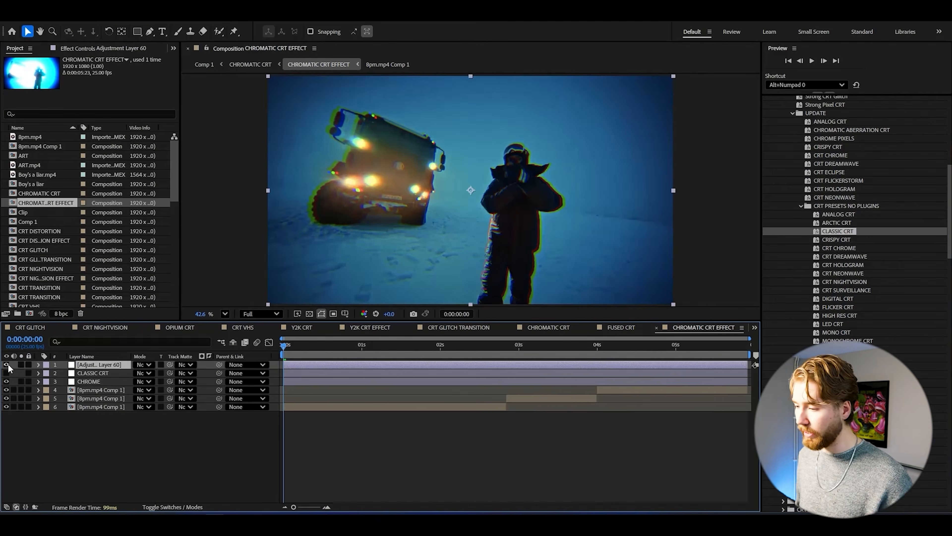
pyautogui.click(834, 241)
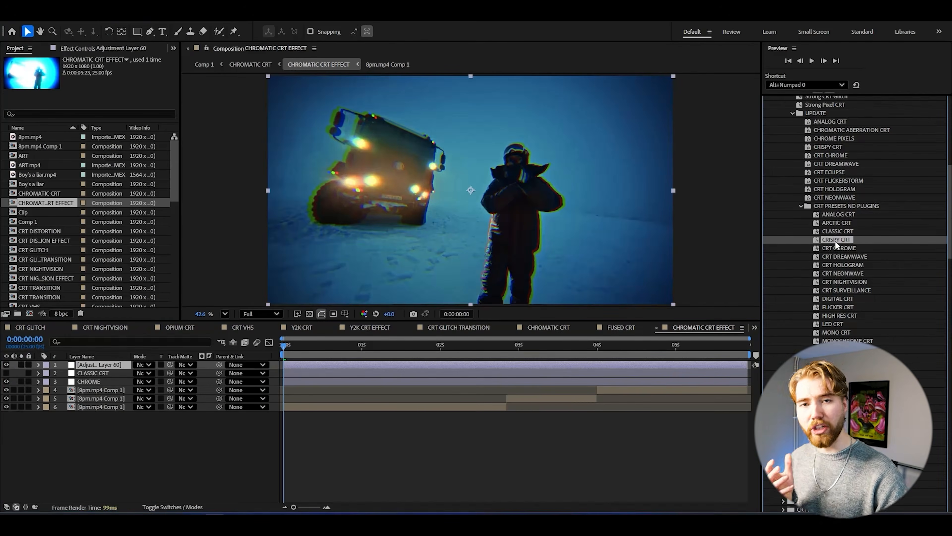
pyautogui.moveTo(836, 241); pyautogui.dragTo(61, 334)
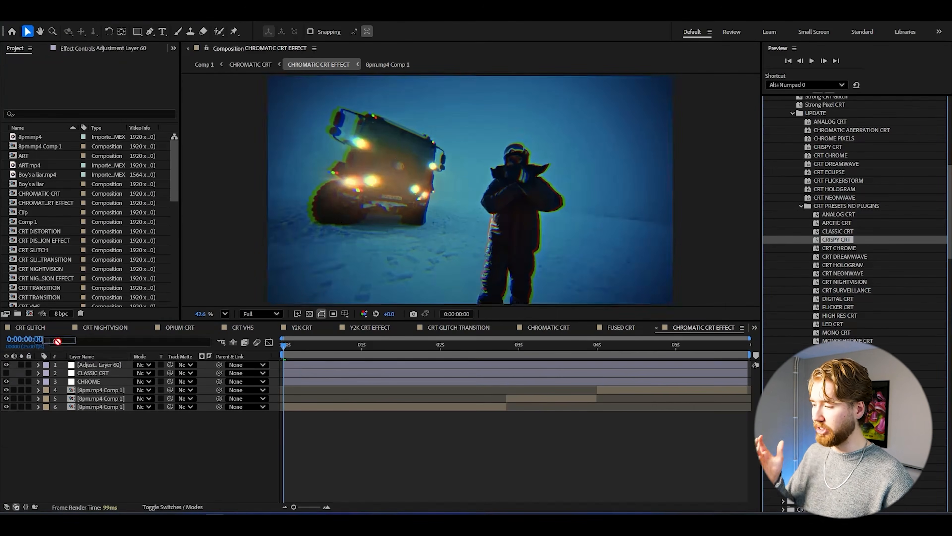
pyautogui.moveTo(83, 370); pyautogui.dragTo(83, 366)
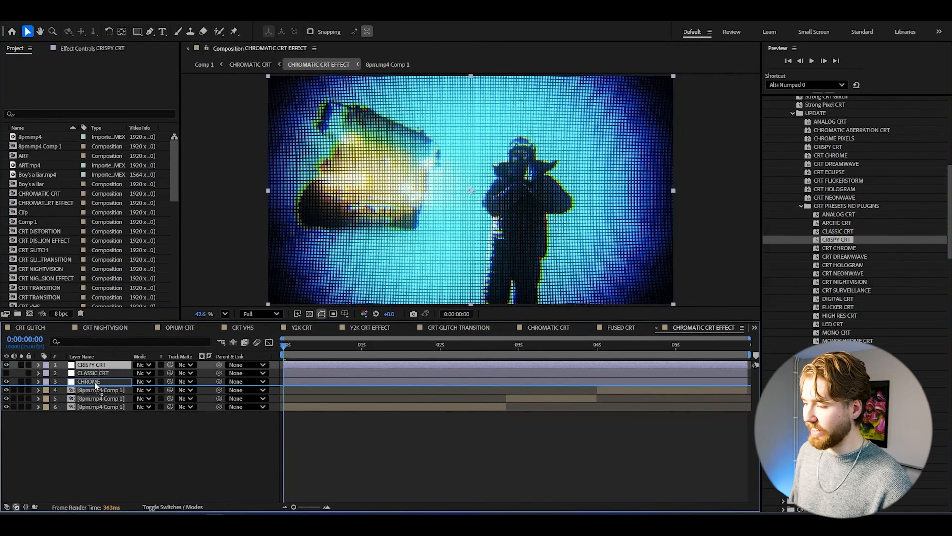
pyautogui.moveTo(96, 385); pyautogui.dragTo(97, 385)
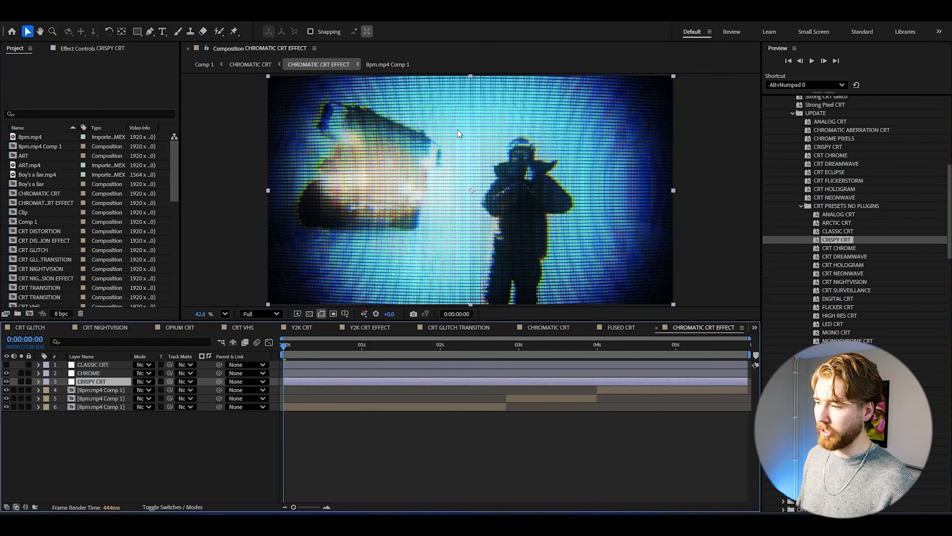
# Inspect the CRISPY CRT pixel pattern up close and play back the composition to judge the look.
pyautogui.scroll(5, 519, 219)
pyautogui.scroll(-7, 518, 219)
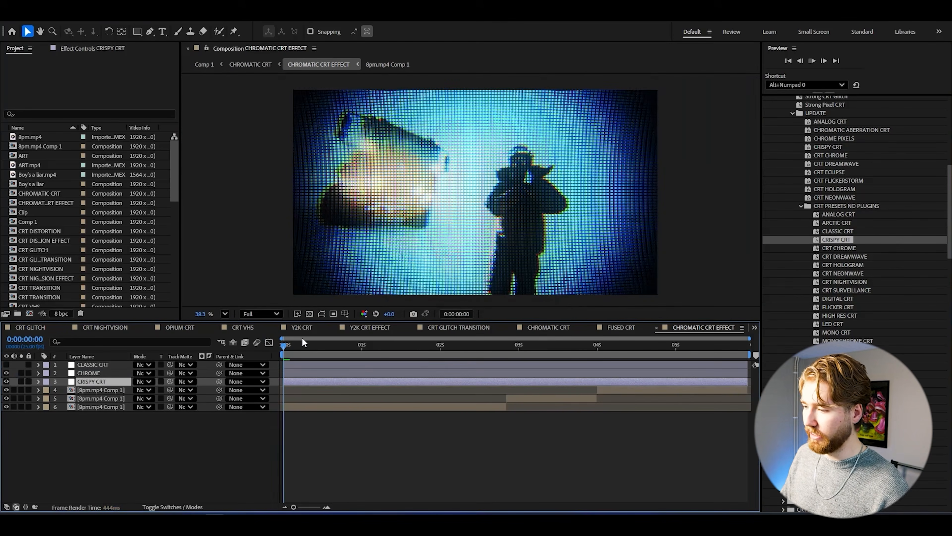
pyautogui.scroll(3, 439, 199)
pyautogui.scroll(8, 415, 209)
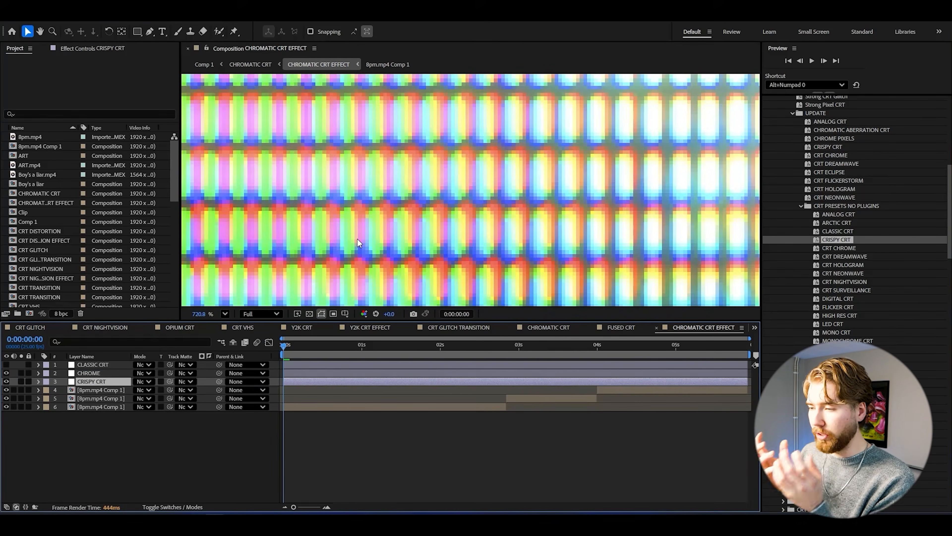
pyautogui.scroll(-6, 353, 230)
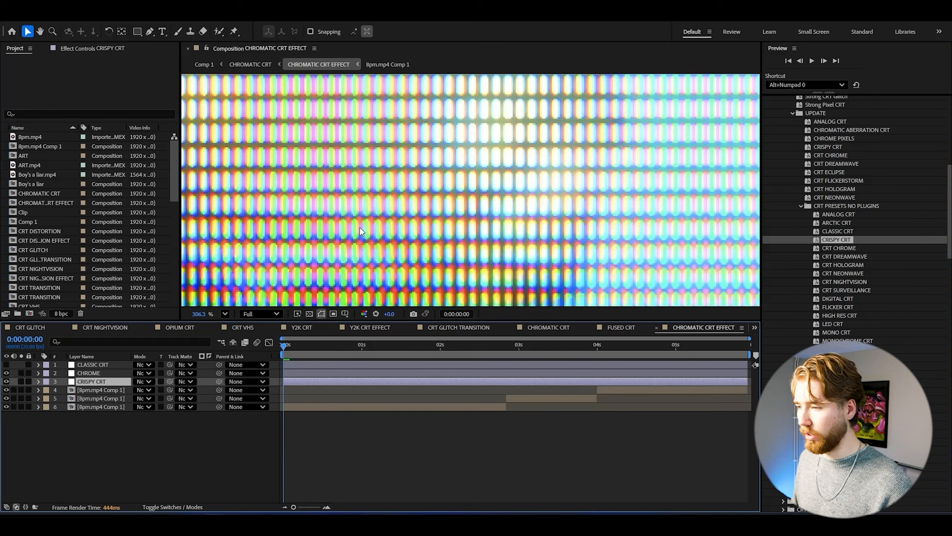
pyautogui.press('space')
pyautogui.scroll(-4, 367, 224)
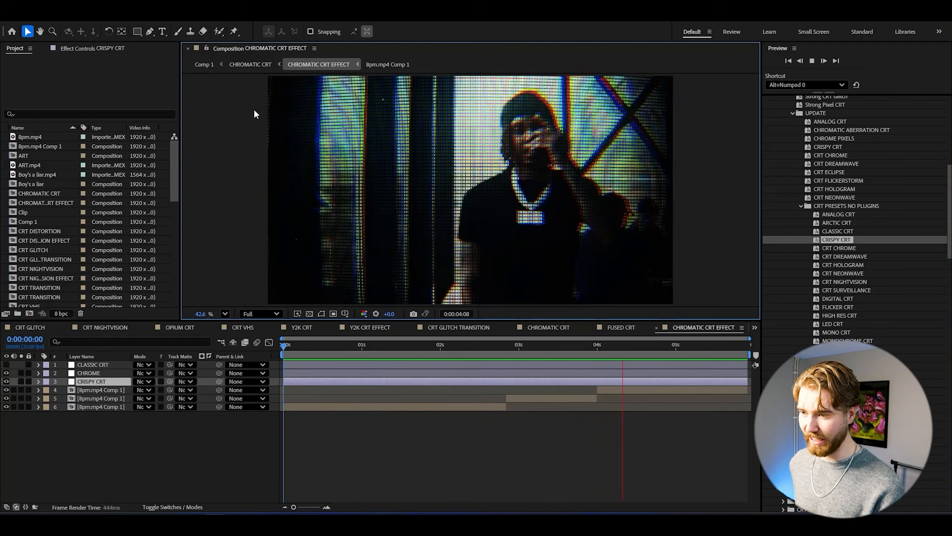
pyautogui.press('space')
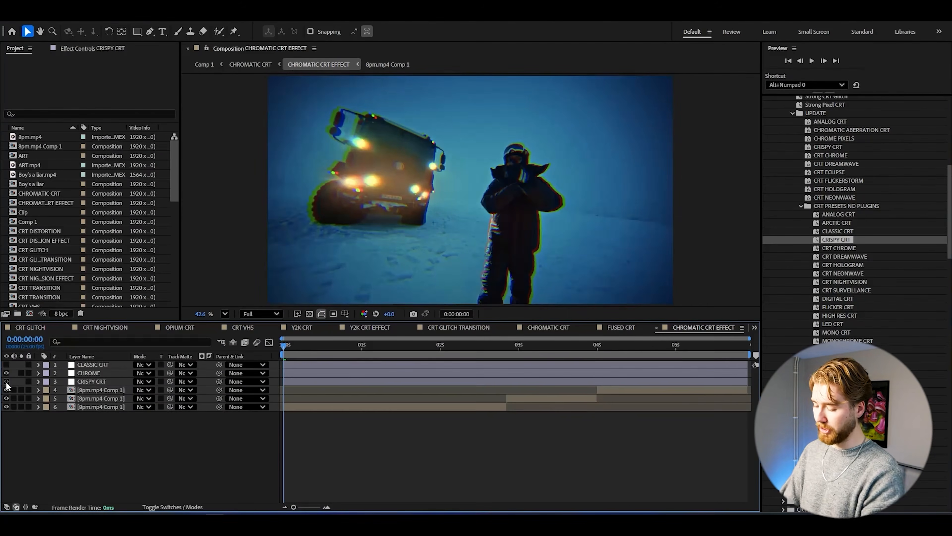
# Add an adjustment layer with the HIGH RES CRT preset from the UPDATE folder and place it below the CHROME layer.
pyautogui.hotkey('ctrl', 'alt', 'y')
pyautogui.click(907, 316)
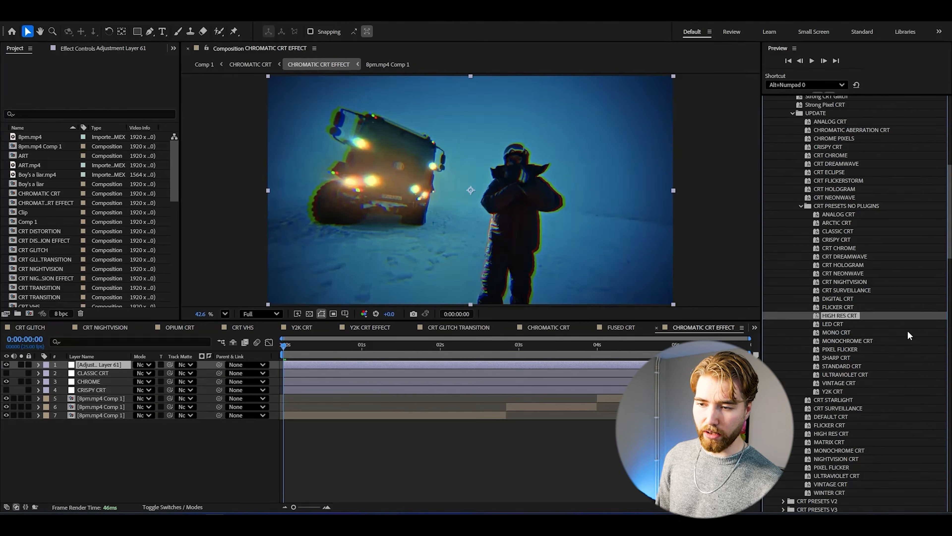
pyautogui.click(888, 382)
pyautogui.click(863, 459)
pyautogui.click(831, 433)
pyautogui.moveTo(831, 433); pyautogui.dragTo(536, 312)
pyautogui.moveTo(84, 365); pyautogui.dragTo(84, 387)
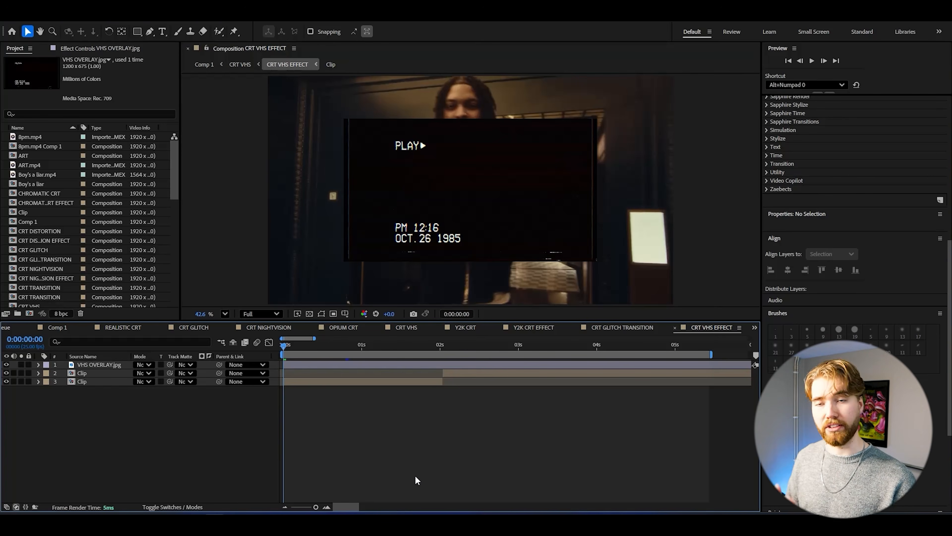
# Scale the VHS OVERLAY.jpg layer in CRT VHS EFFECT to 174% and set its blending mode to Screen.
pyautogui.click(99, 364)
pyautogui.press('s')
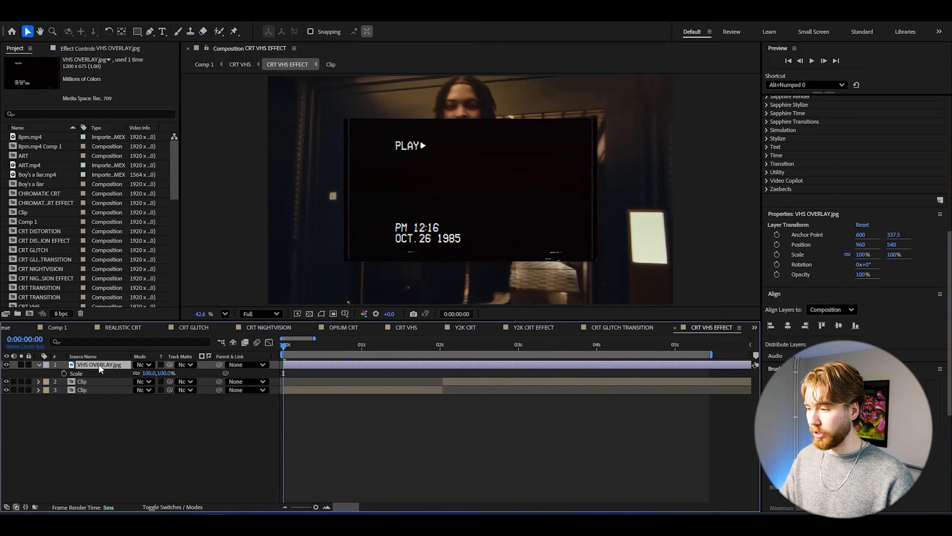
pyautogui.moveTo(150, 373); pyautogui.dragTo(176, 362)
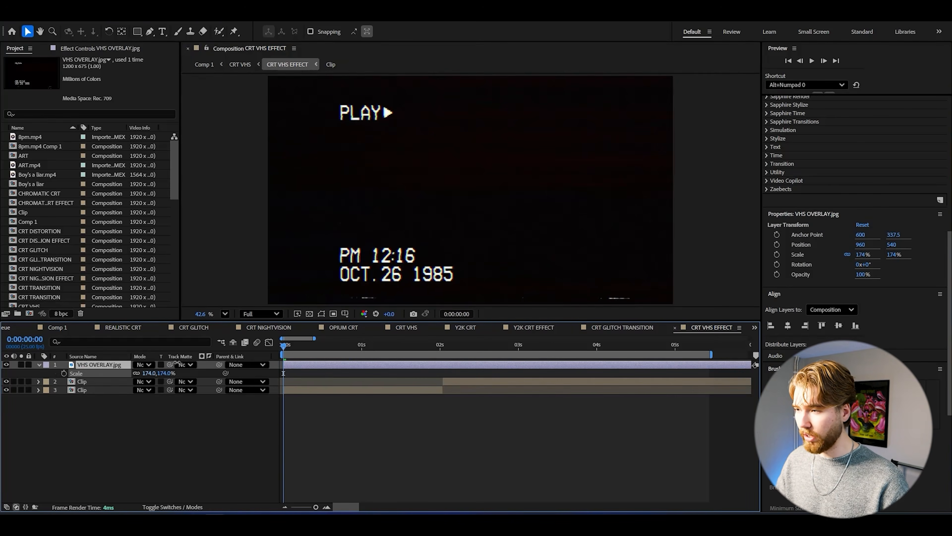
pyautogui.click(144, 365)
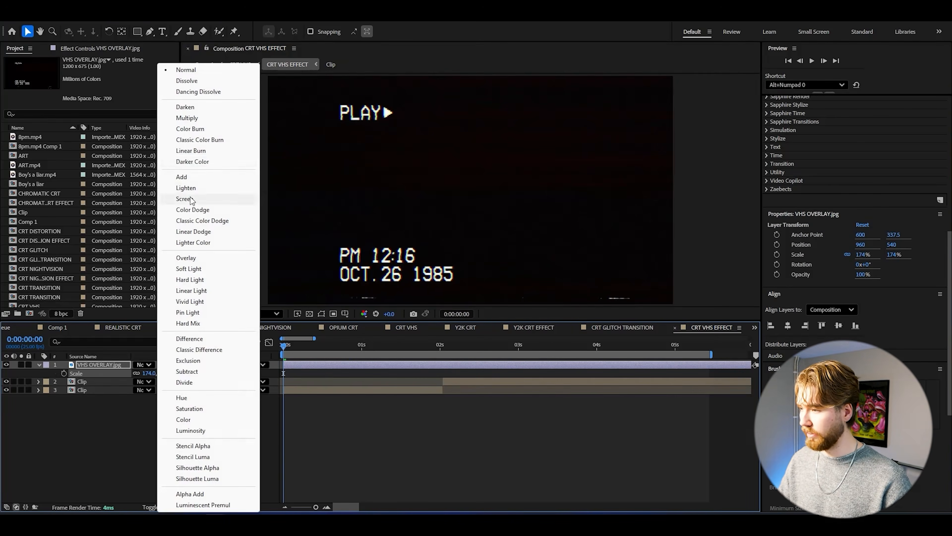
pyautogui.click(227, 199)
pyautogui.click(216, 242)
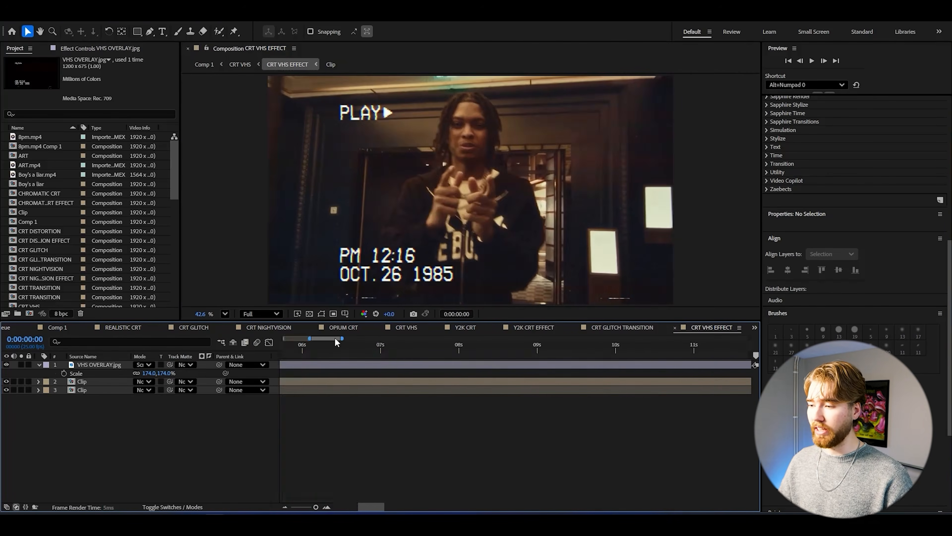
pyautogui.click(334, 344)
pyautogui.moveTo(335, 346); pyautogui.dragTo(284, 345)
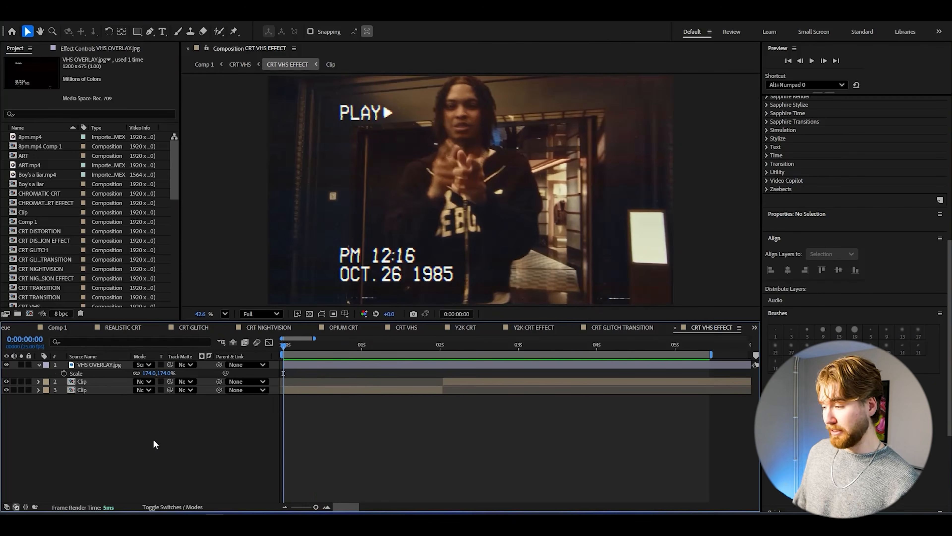
# Add an adjustment layer above the VHS overlay with the CRISPY CRT preset and check its pixel texture at several frames.
pyautogui.hotkey('ctrl', 'alt', 'y')
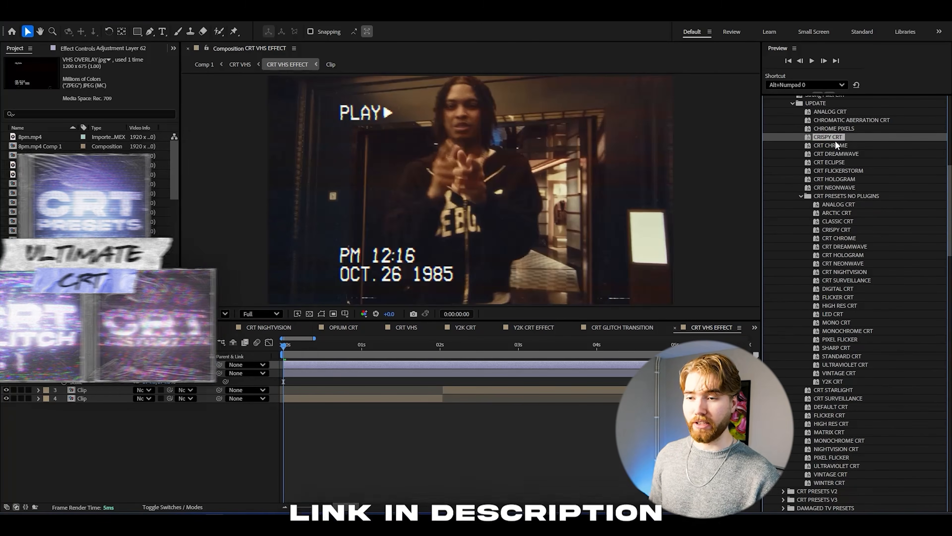
pyautogui.moveTo(835, 140); pyautogui.dragTo(88, 363)
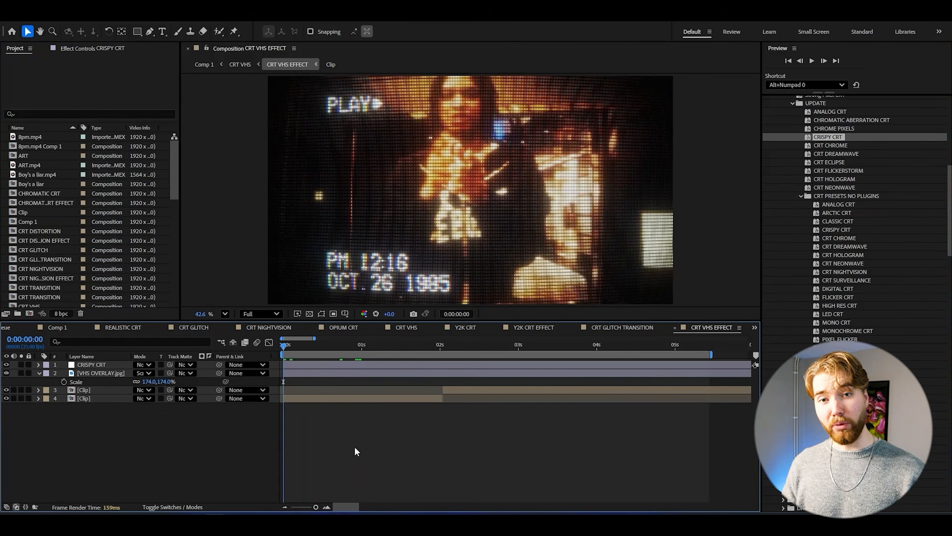
pyautogui.click(314, 345)
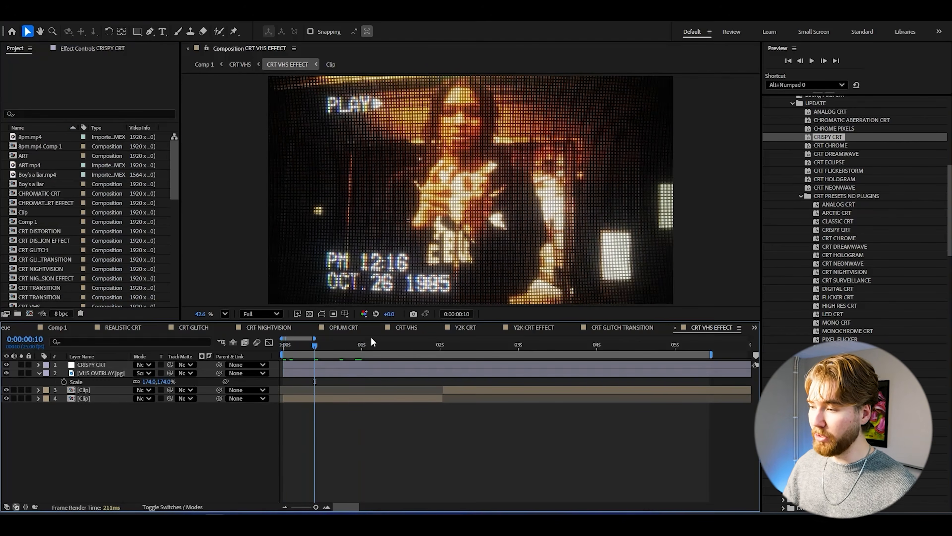
pyautogui.click(380, 344)
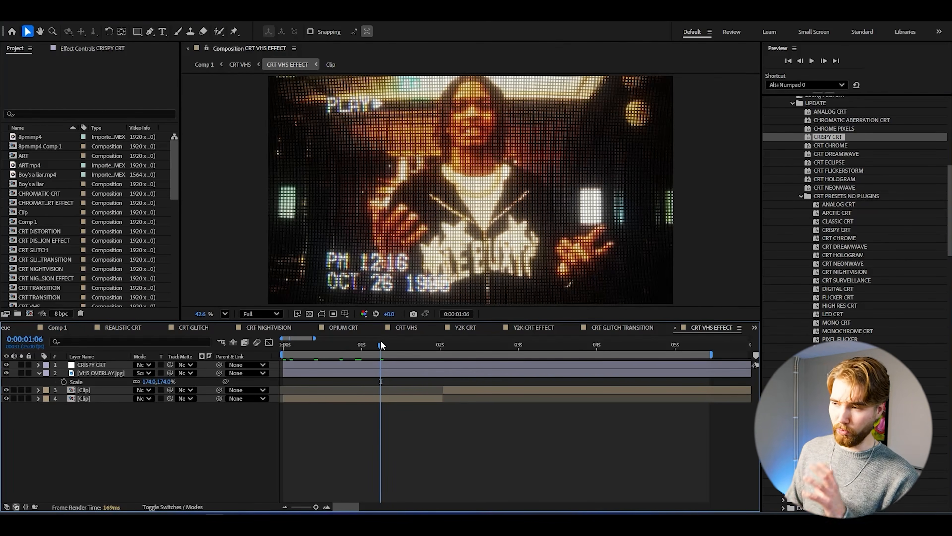
pyautogui.scroll(5, 438, 140)
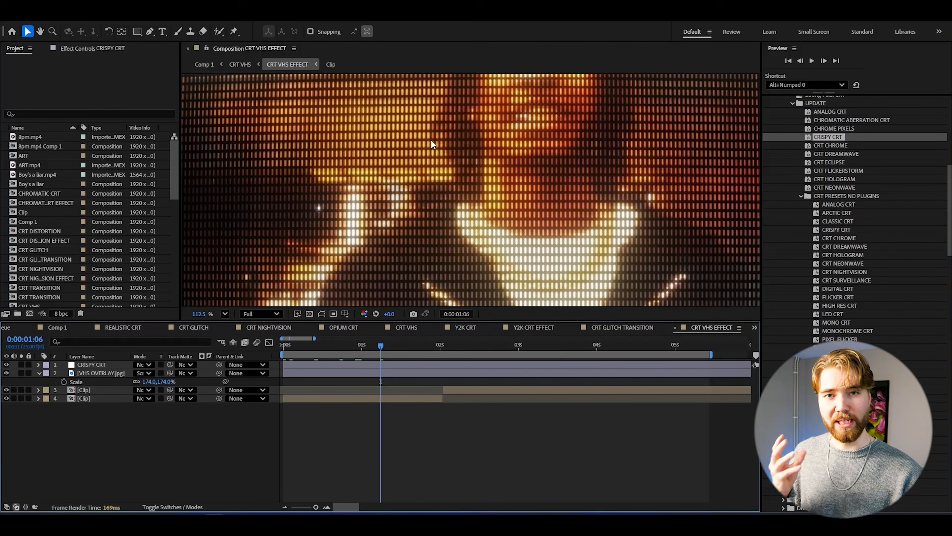
pyautogui.scroll(-5, 404, 154)
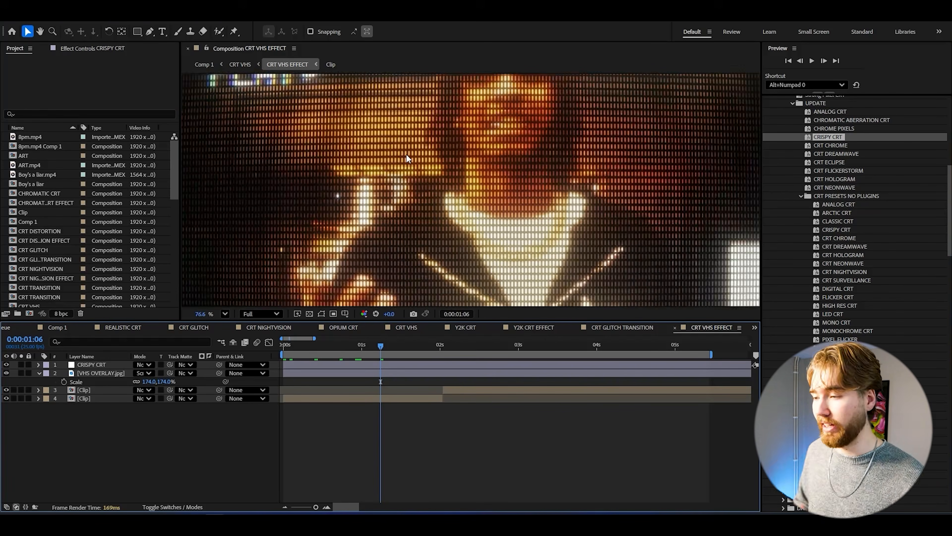
pyautogui.click(149, 430)
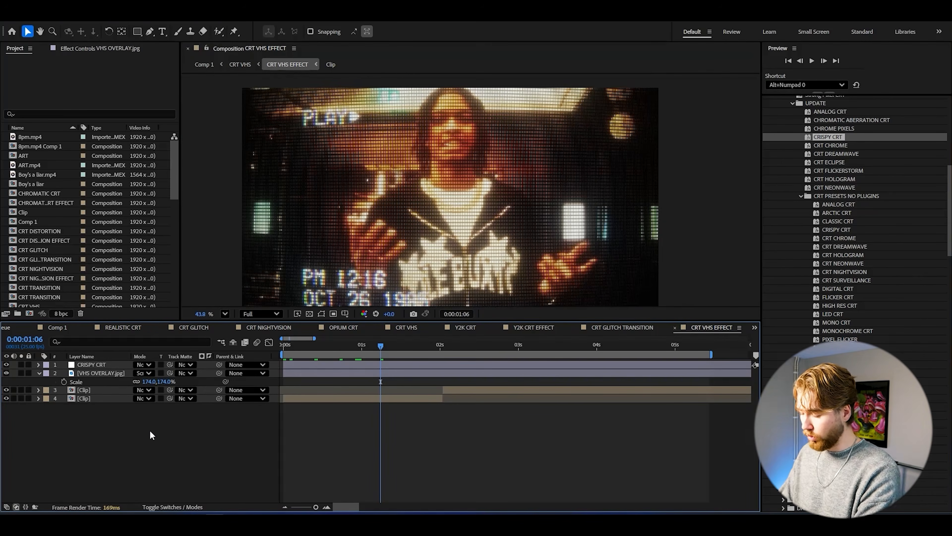
# Add a top adjustment layer with Hue/Saturation at Master Saturation -40 and Noise at 40%.
pyautogui.hotkey('ctrl', 'alt', 'y')
pyautogui.press('Home')
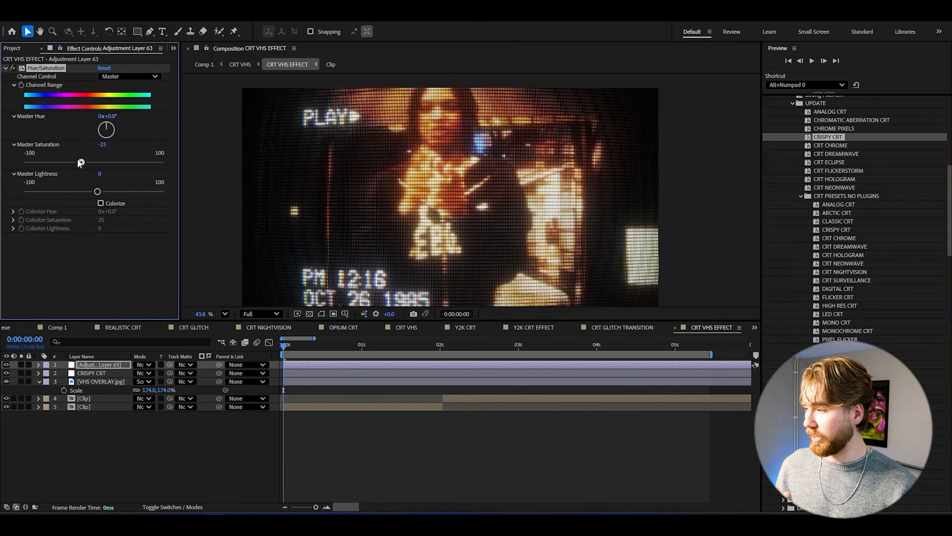
pyautogui.click(78, 162)
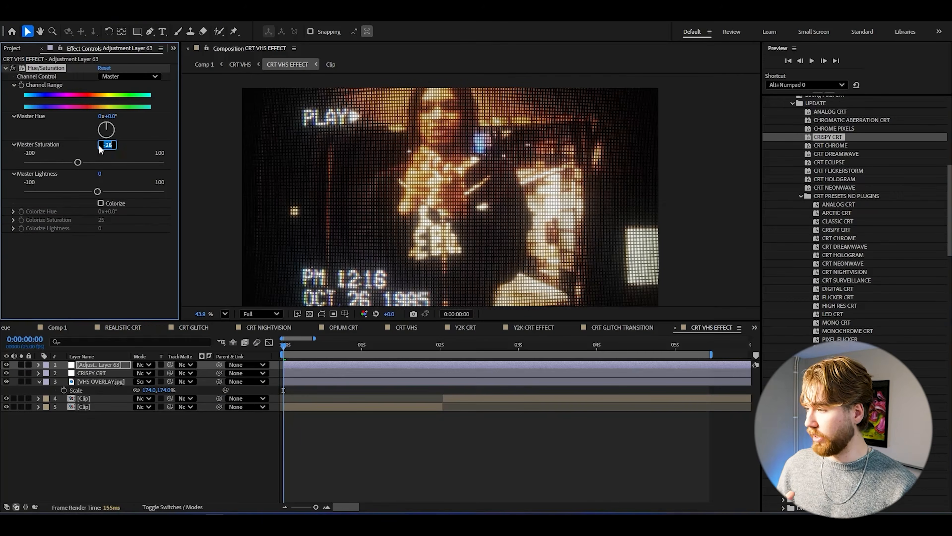
pyautogui.write('-40')
pyautogui.press('Return')
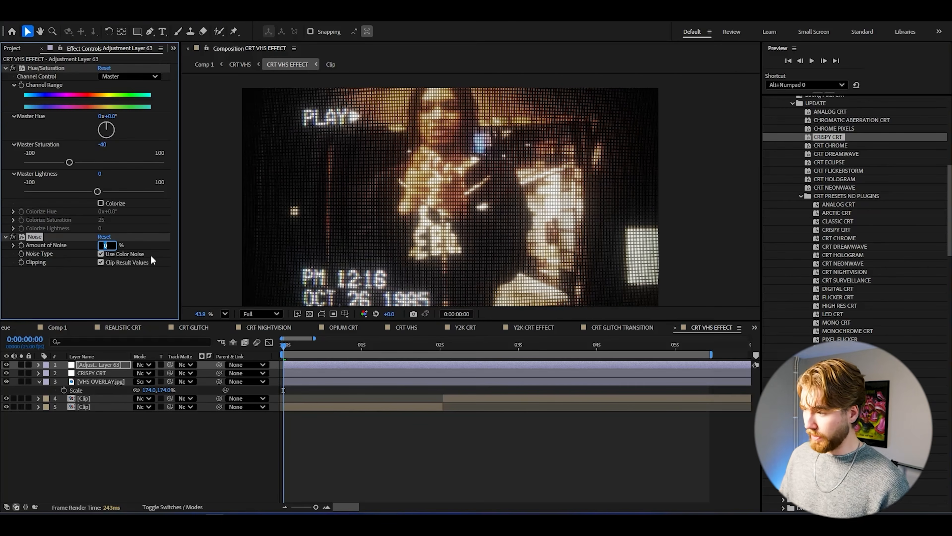
pyautogui.write('40')
pyautogui.press('Return')
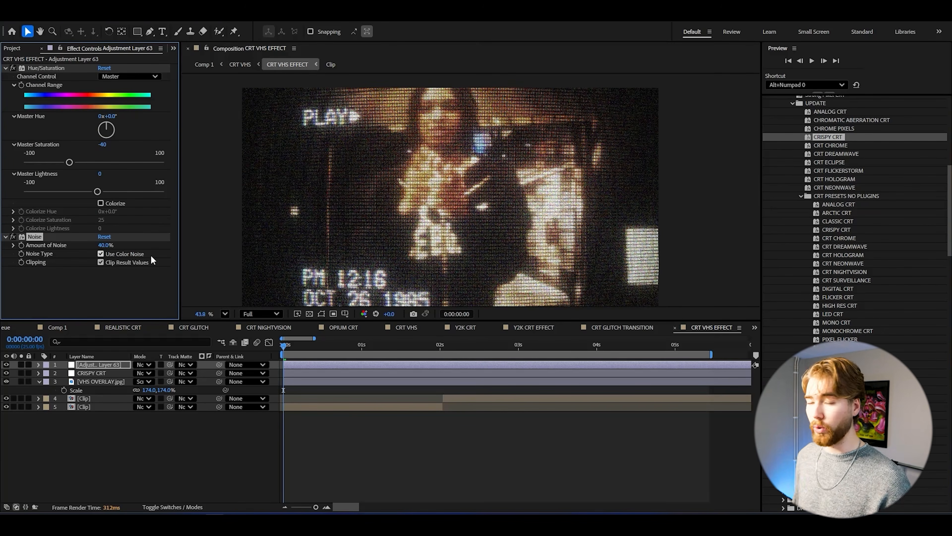
# Apply Fast Box Blur to the top adjustment layer and set its blur radius to 2.5.
pyautogui.click(80, 363)
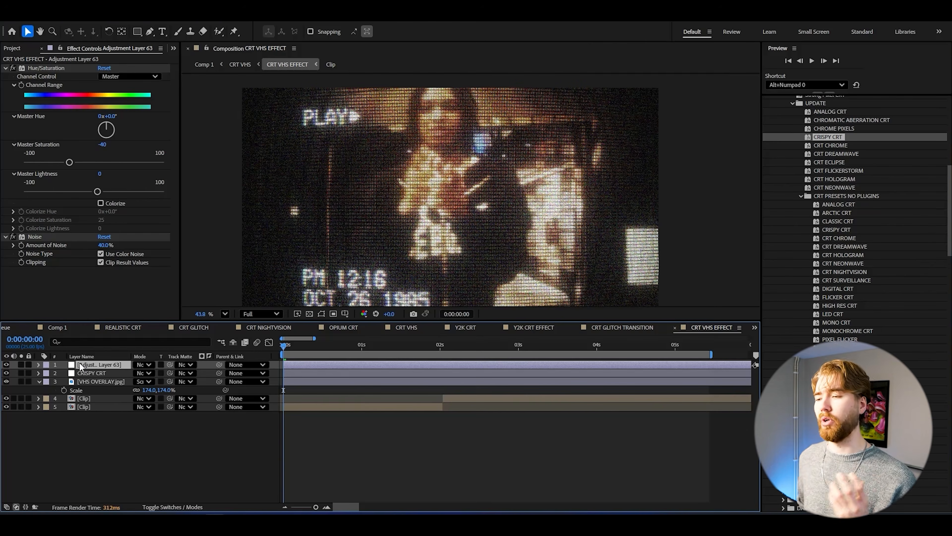
pyautogui.hotkey('ctrl', 'space')
pyautogui.write('fast')
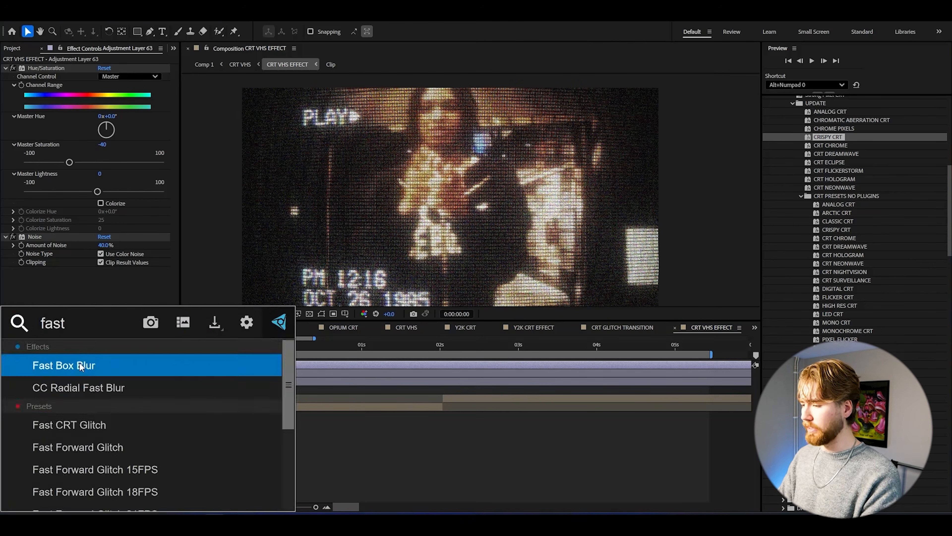
pyautogui.click(80, 365)
pyautogui.click(103, 279)
pyautogui.write('2.5')
pyautogui.press('Return')
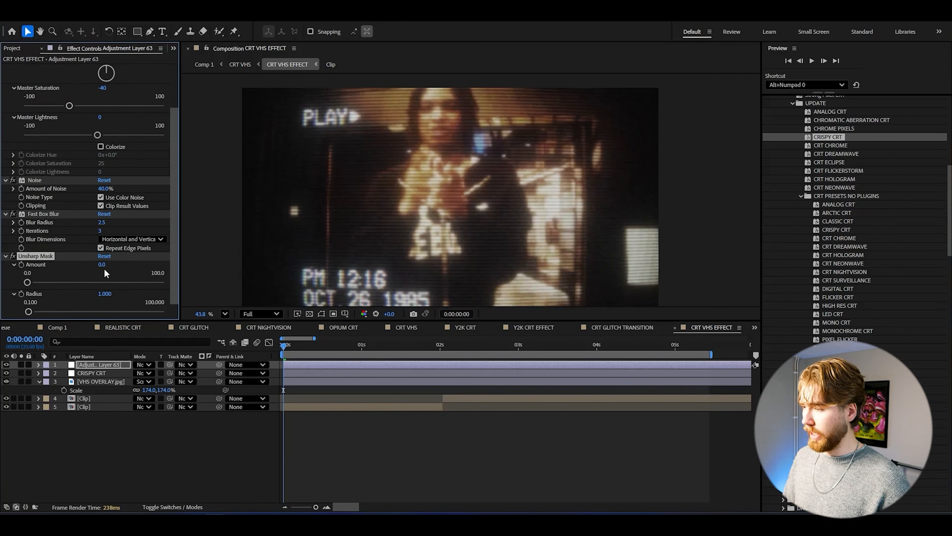
# Set the Unsharp Mask on the top adjustment layer to an amount of 200 and a radius of 5.
pyautogui.click(100, 265)
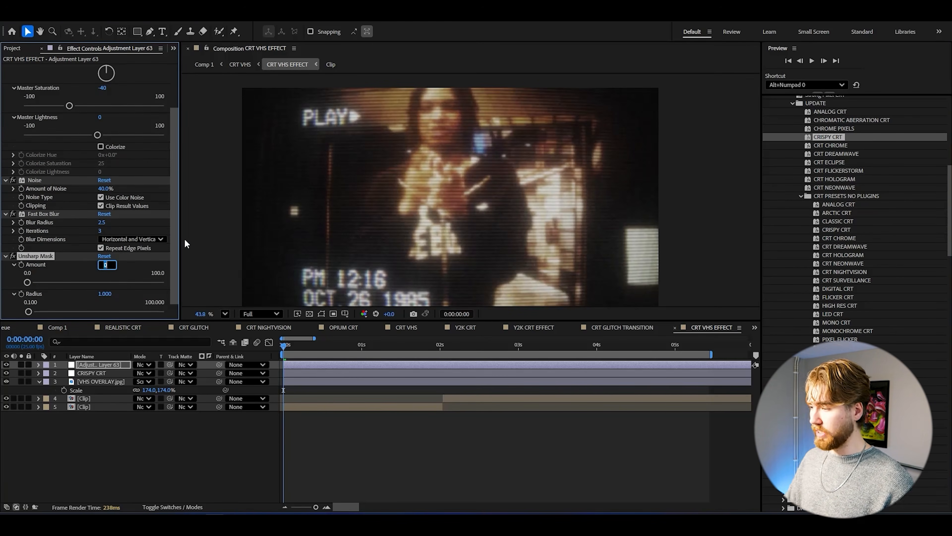
pyautogui.write('200')
pyautogui.press('Tab')
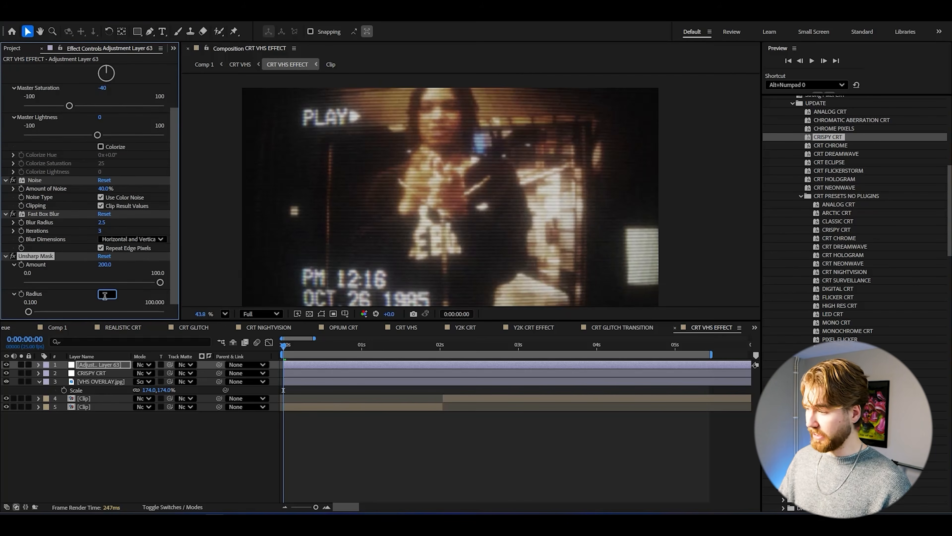
pyautogui.write('5')
pyautogui.press('Return')
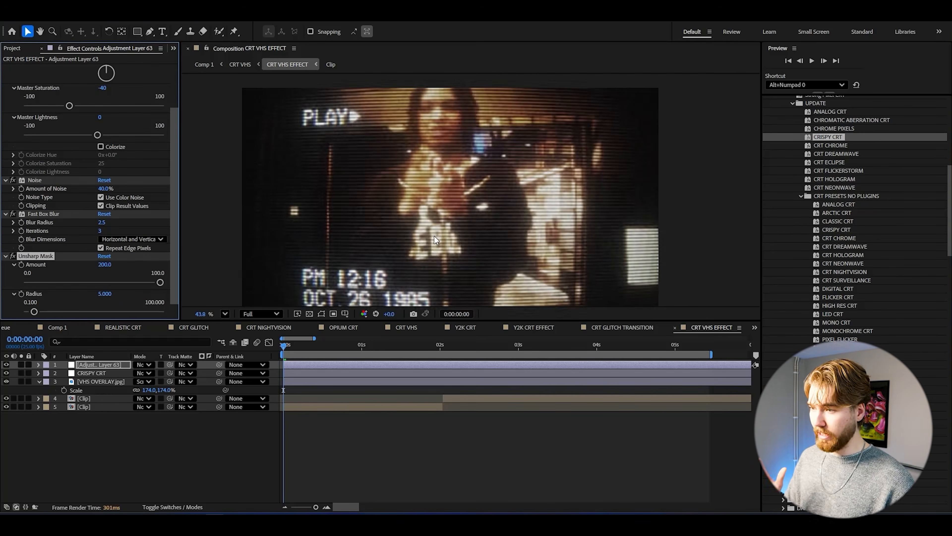
pyautogui.scroll(2, 359, 273)
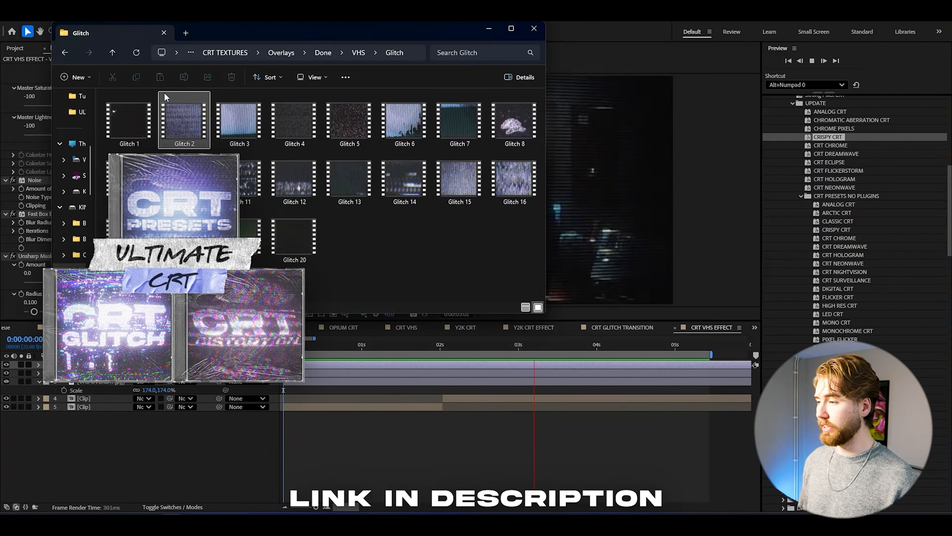
# Import the Glitch 2 clip from the VHS Glitch folder into the composition, scaled to 275% with Screen blending mode.
pyautogui.moveTo(193, 132); pyautogui.dragTo(192, 438)
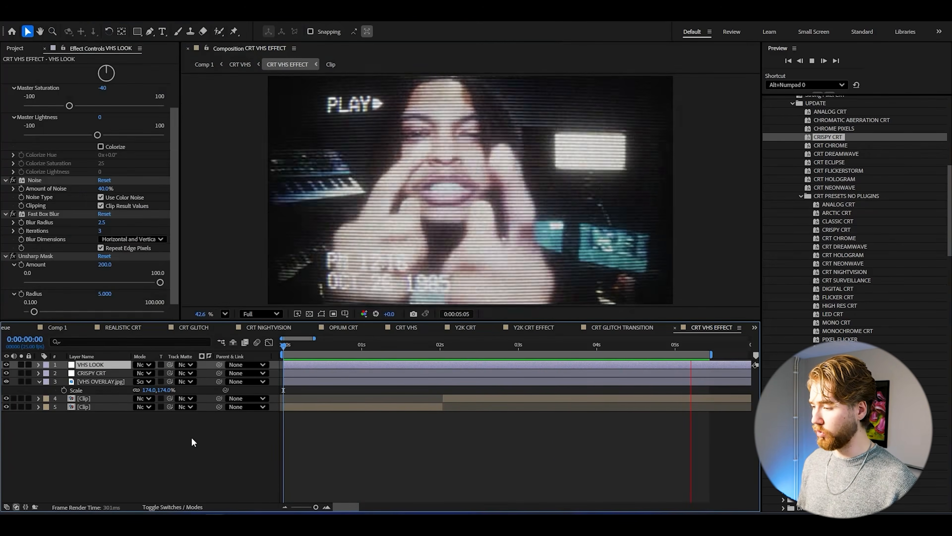
pyautogui.press('s')
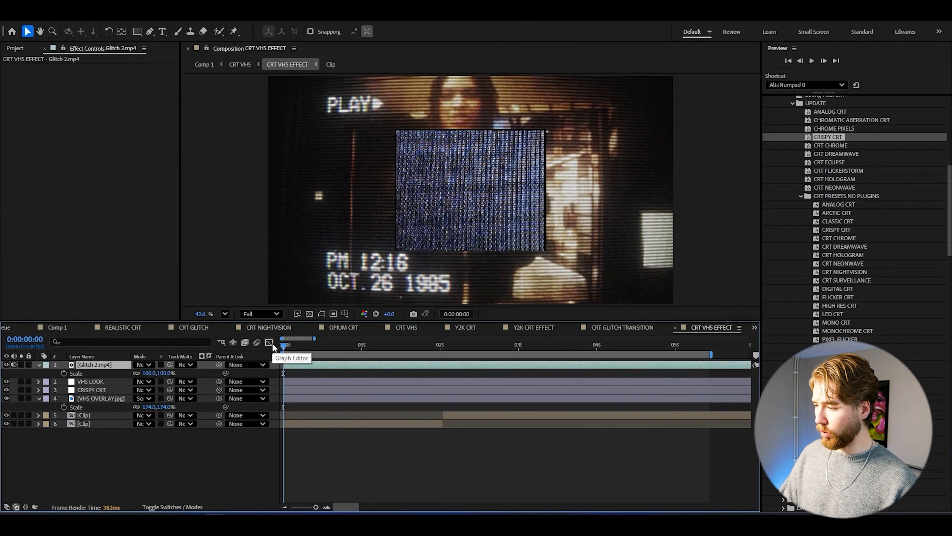
pyautogui.moveTo(154, 373); pyautogui.dragTo(229, 363)
pyautogui.moveTo(529, 344); pyautogui.dragTo(282, 339)
pyautogui.click(147, 364)
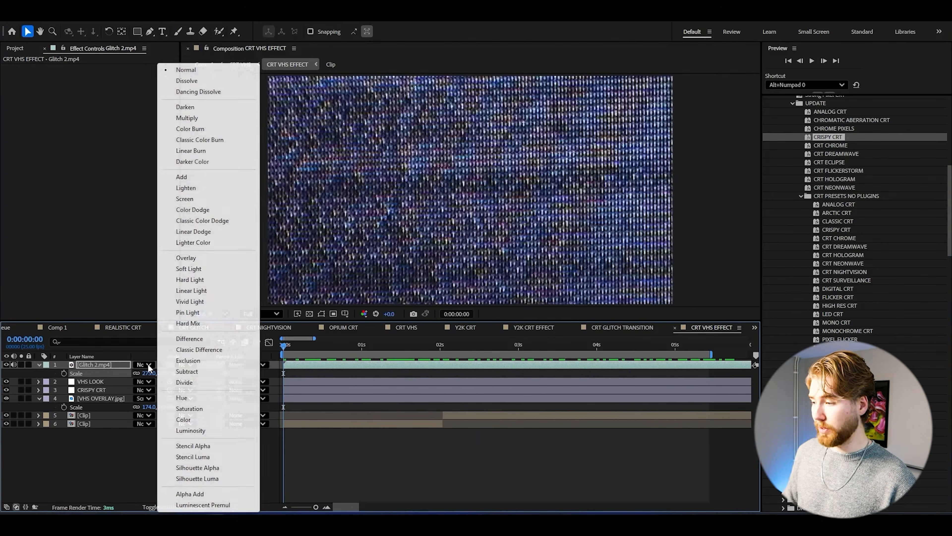
pyautogui.click(195, 201)
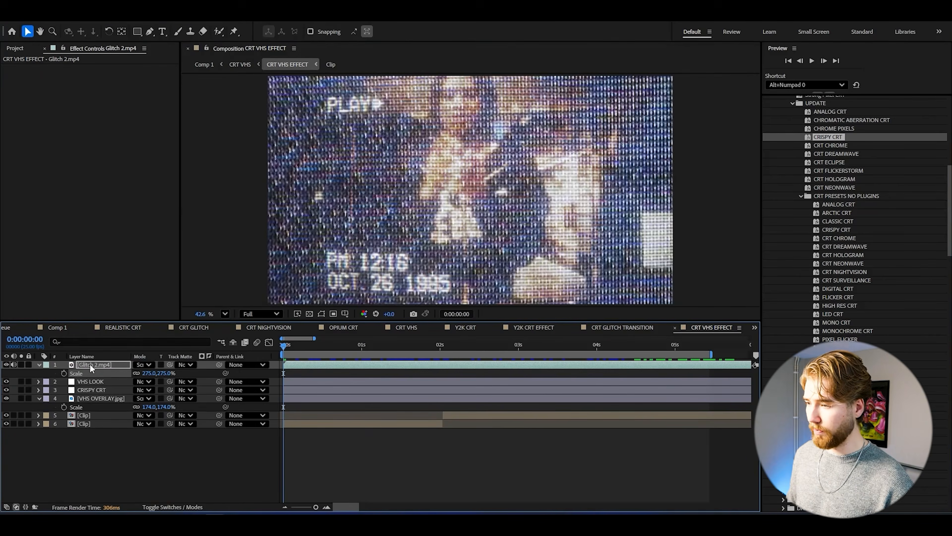
# Move the Glitch 2.mp4 layer below the VHS overlay and set its opacity to 22%.
pyautogui.moveTo(100, 399); pyautogui.dragTo(102, 403)
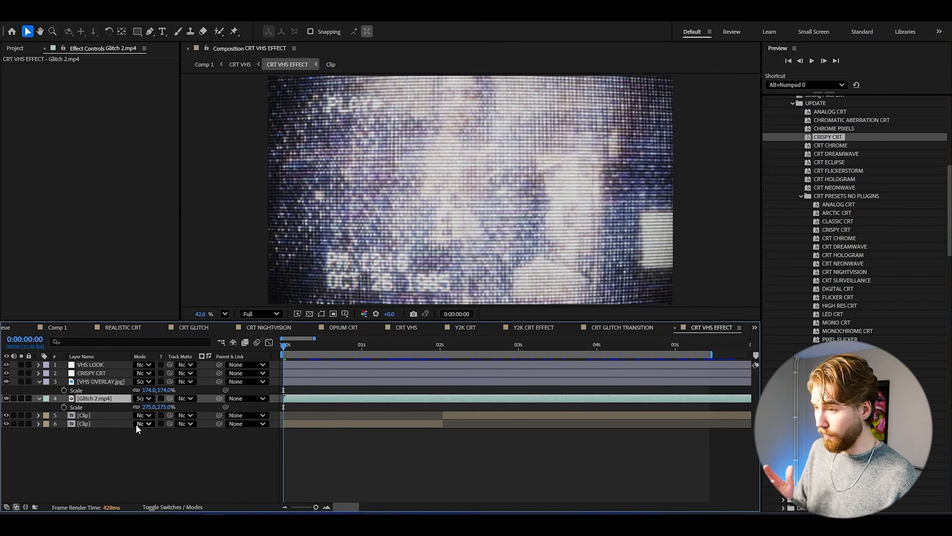
pyautogui.click(40, 398)
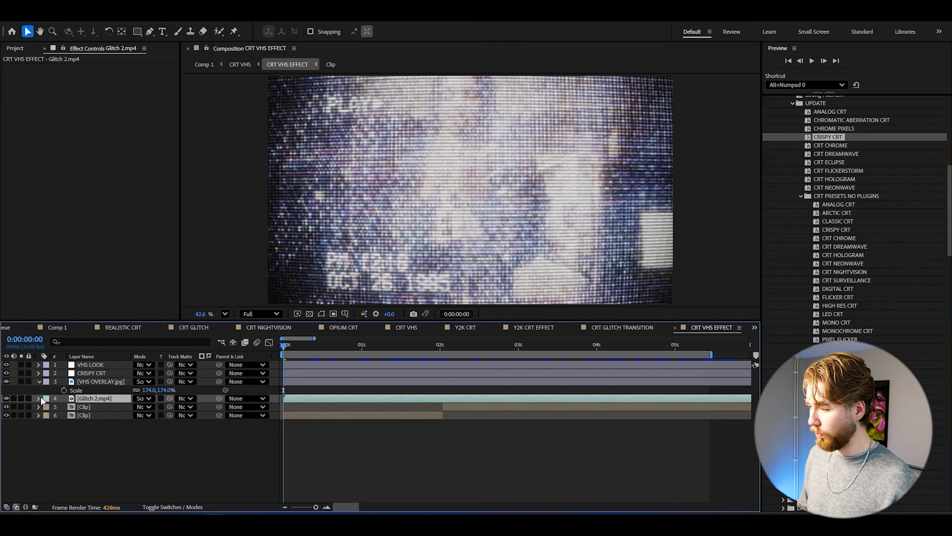
pyautogui.click(40, 397)
pyautogui.moveTo(139, 449); pyautogui.dragTo(101, 451)
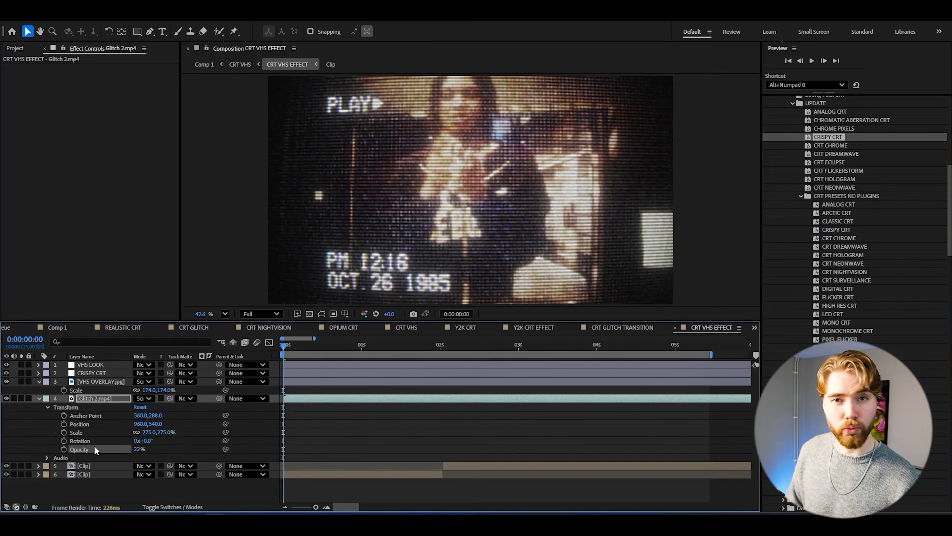
# Play back the CRT VHS EFFECT composition to check the faint glitch texture under the VHS overlay.
pyautogui.click(224, 259)
pyautogui.press('space')
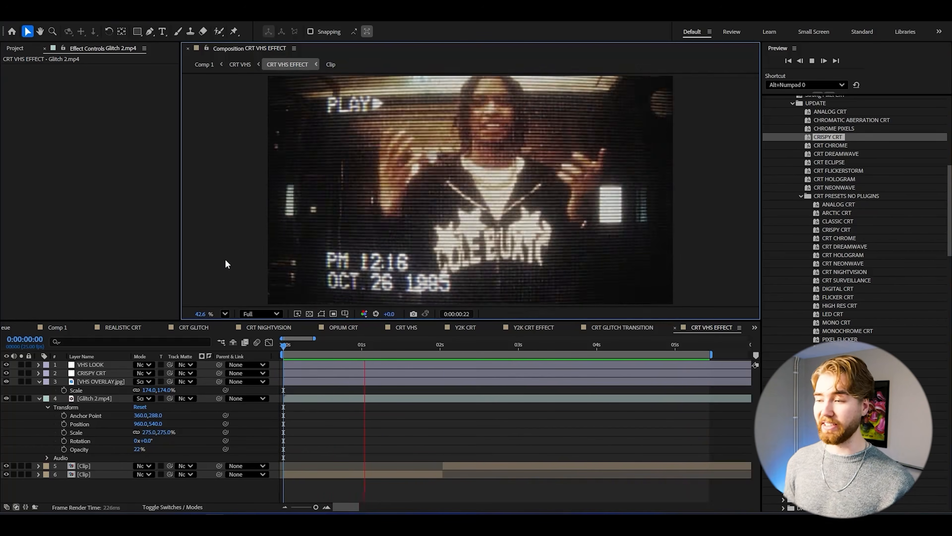
pyautogui.press('space')
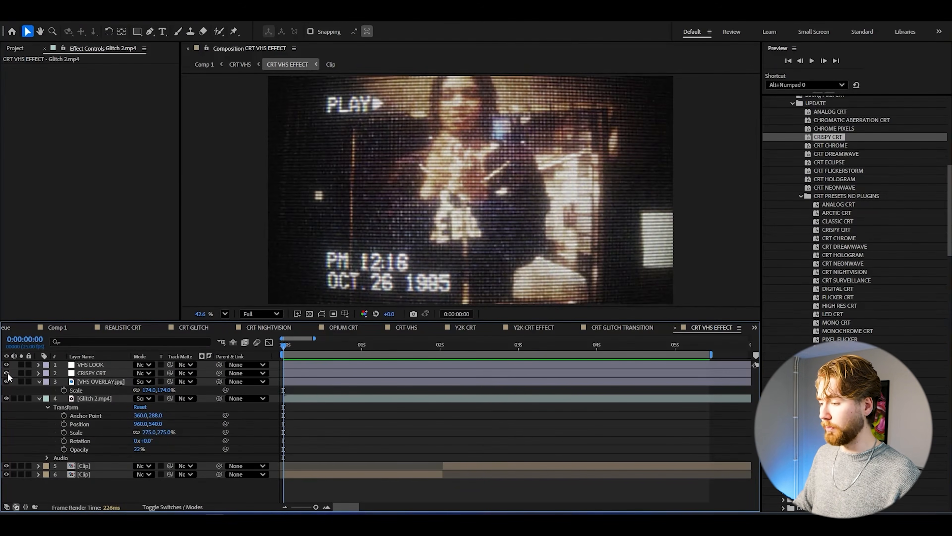
# Hide the CRISPY CRT layer and add an adjustment layer with the ULTRAVIOLET CRT preset above it.
pyautogui.click(7, 373)
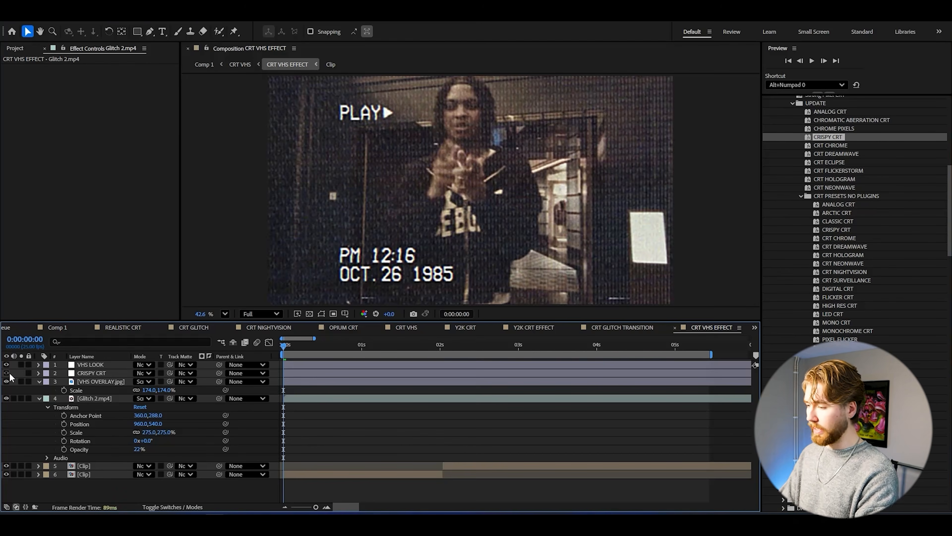
pyautogui.hotkey('ctrl', 'alt', 'y')
pyautogui.moveTo(97, 381); pyautogui.dragTo(97, 375)
pyautogui.moveTo(855, 466); pyautogui.dragTo(96, 377)
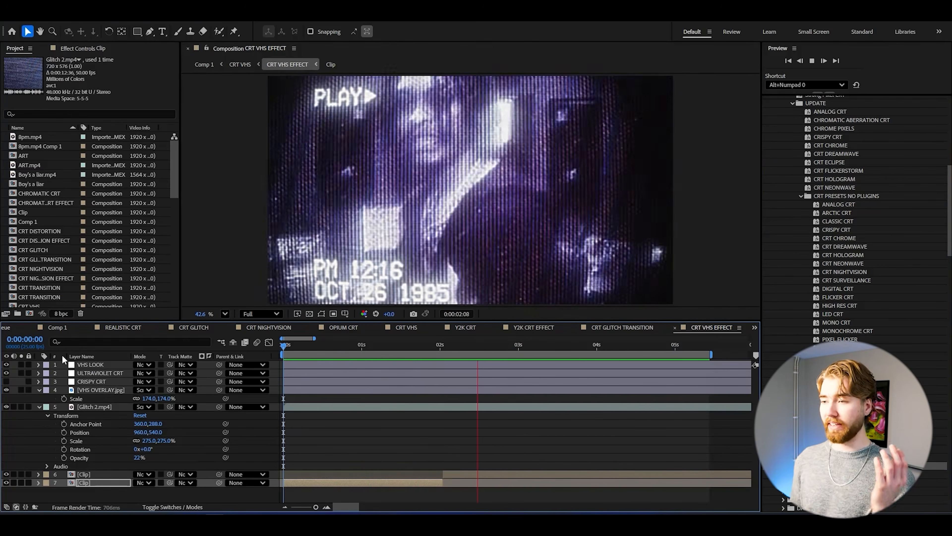
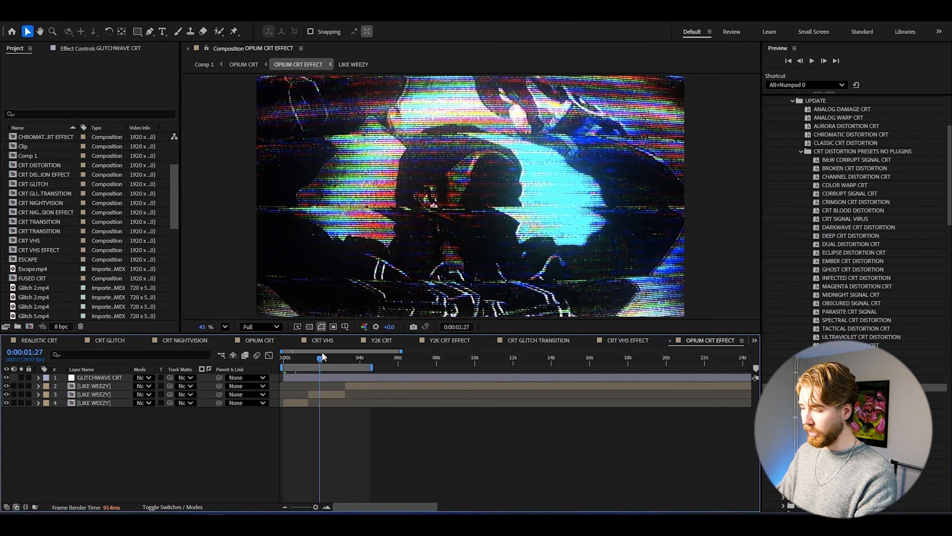
# Add a top adjustment layer in OPIUM CRT EFFECT with Hue/Saturation at Master Saturation -100 and check several frames.
pyautogui.hotkey('ctrl', 'alt', 'y')
pyautogui.press('Home')
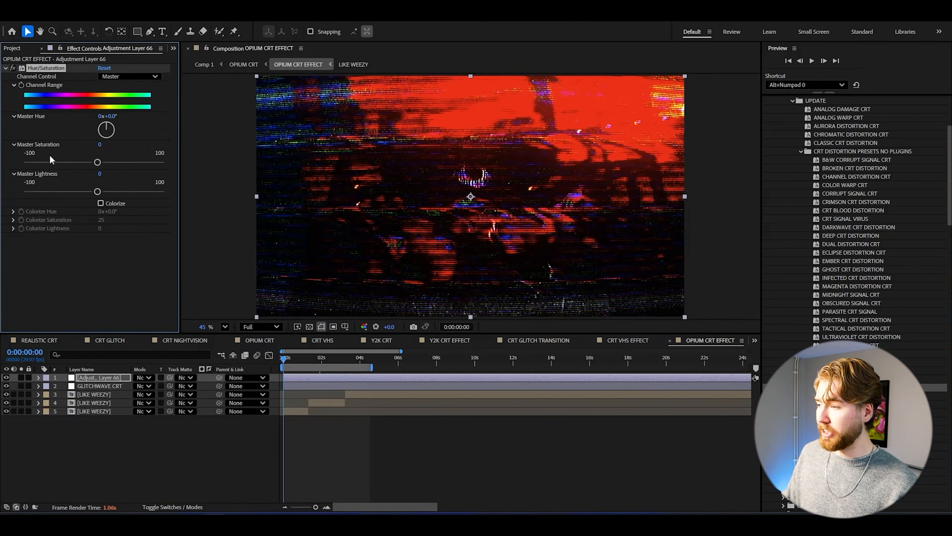
pyautogui.moveTo(97, 162); pyautogui.dragTo(5, 164)
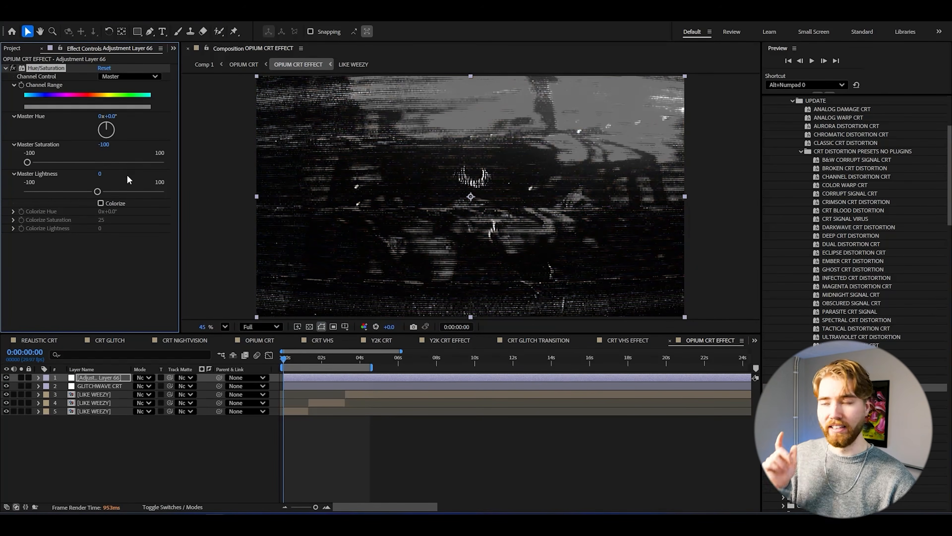
pyautogui.click(290, 358)
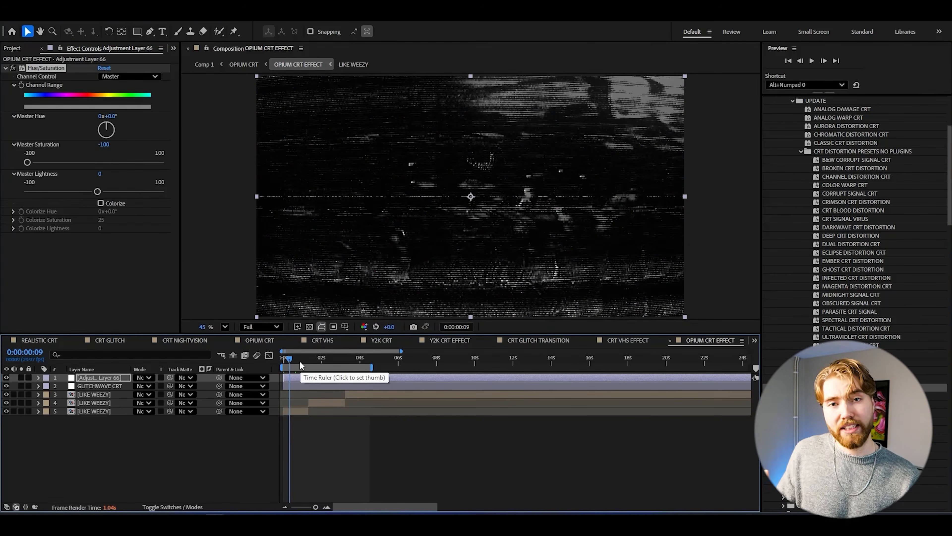
pyautogui.click(298, 363)
pyautogui.click(321, 363)
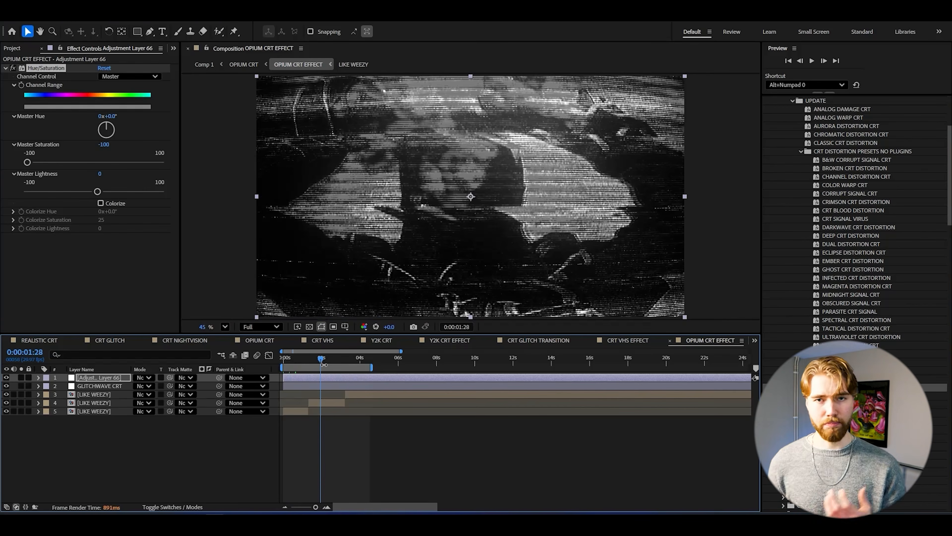
# Apply Glow to the desaturating adjustment layer with threshold 20%, radius 100 and intensity 0.1.
pyautogui.hotkey('ctrl', 'space')
pyautogui.write('glow')
pyautogui.press('Return')
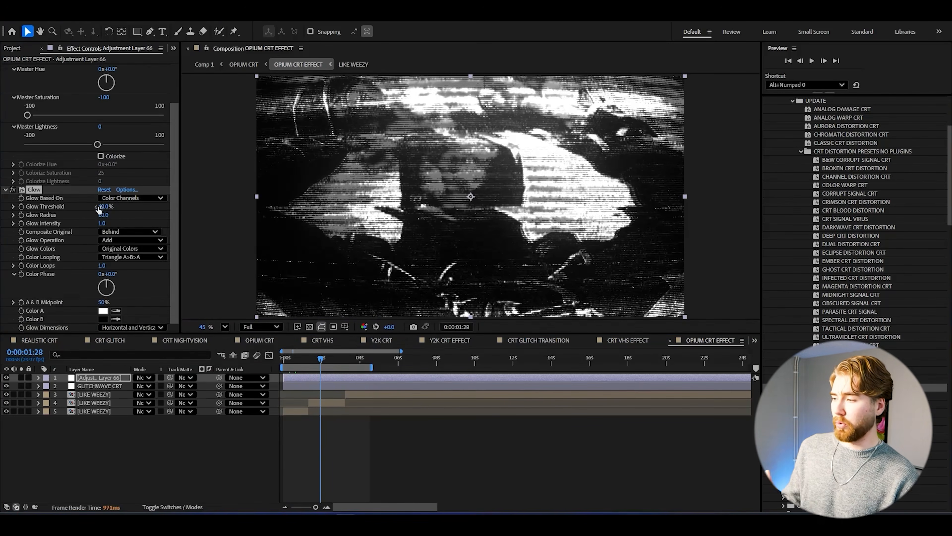
pyautogui.click(102, 207)
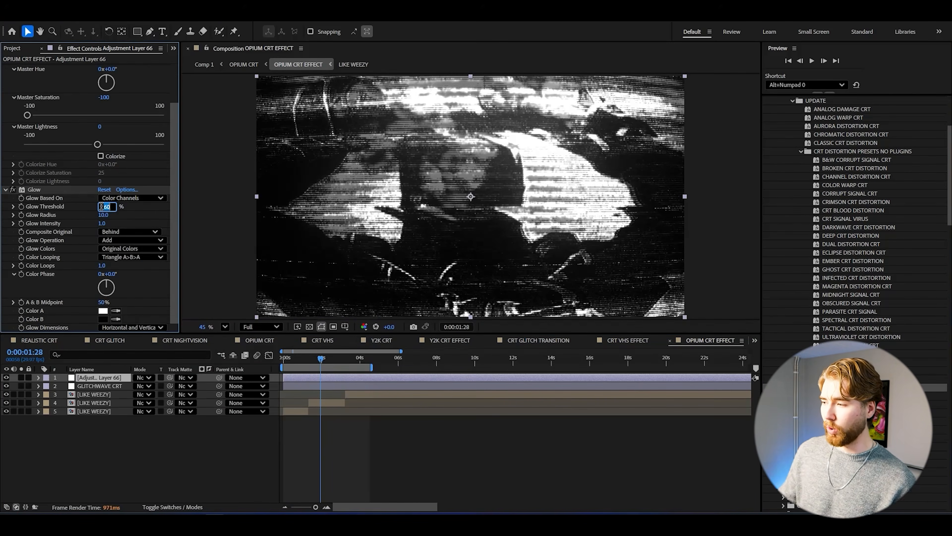
pyautogui.write('0')
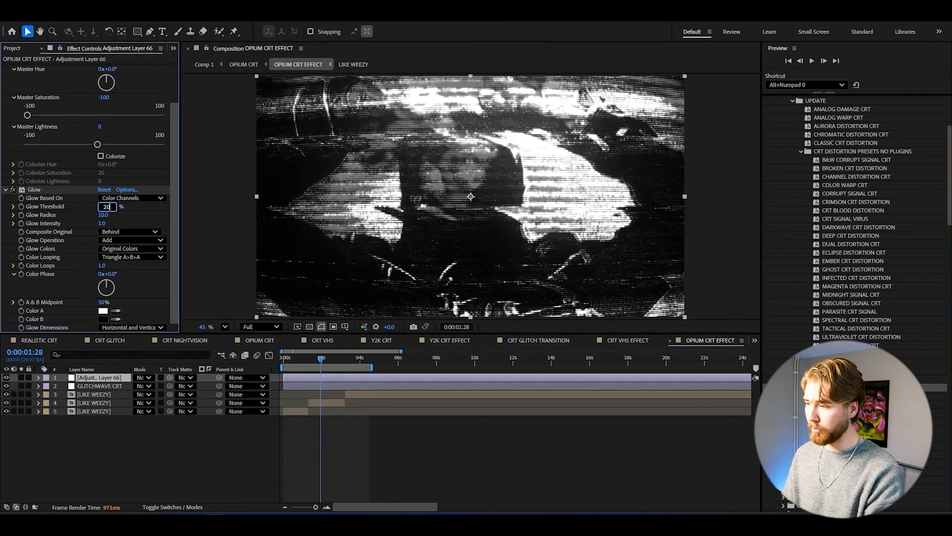
pyautogui.press('Return')
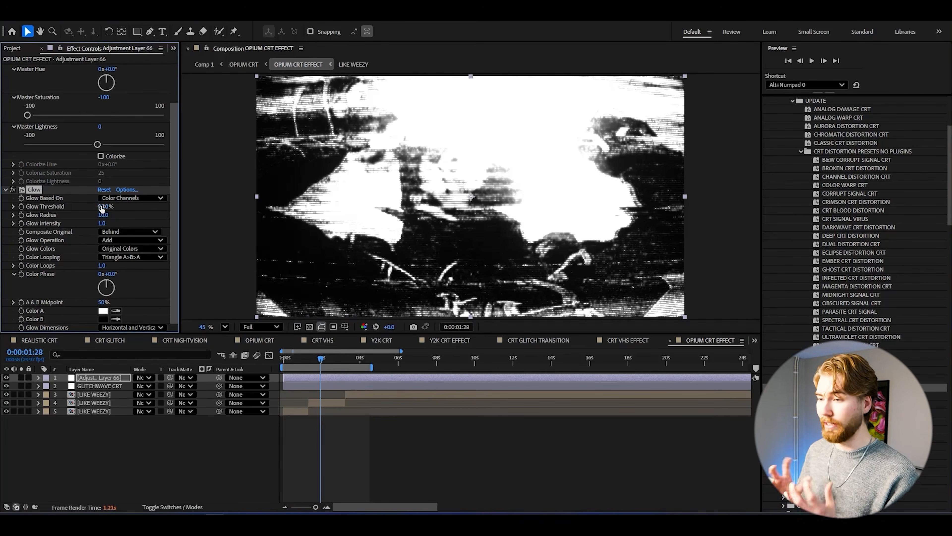
pyautogui.click(106, 215)
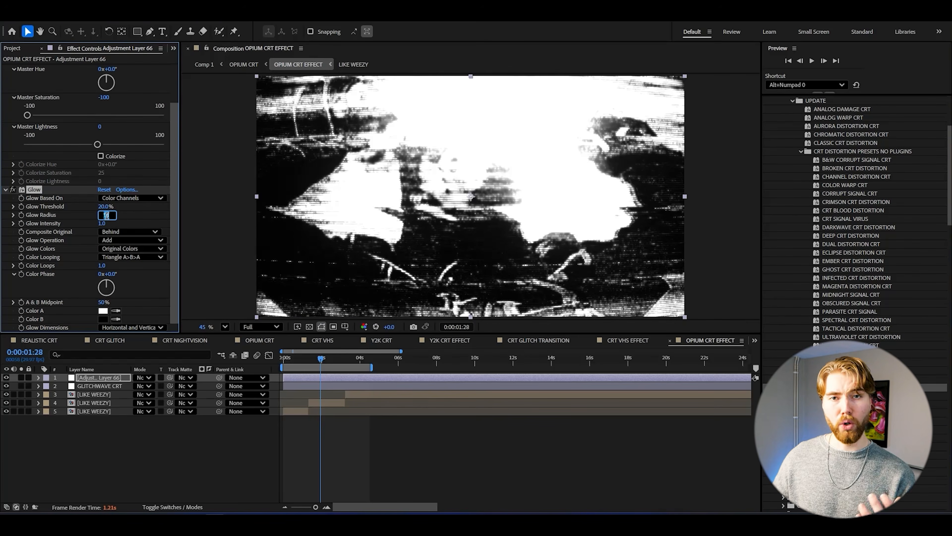
pyautogui.write('100')
pyautogui.press('Tab')
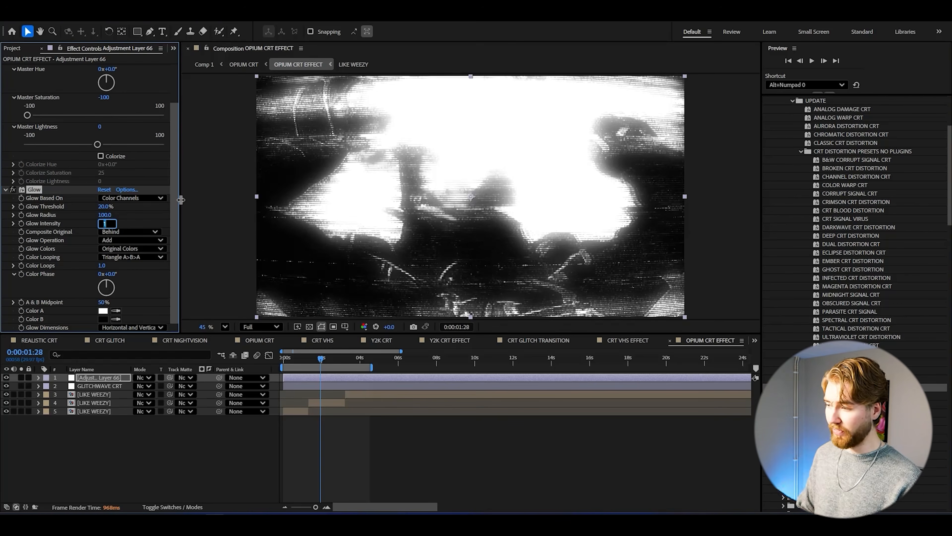
pyautogui.write('0.1')
pyautogui.press('Return')
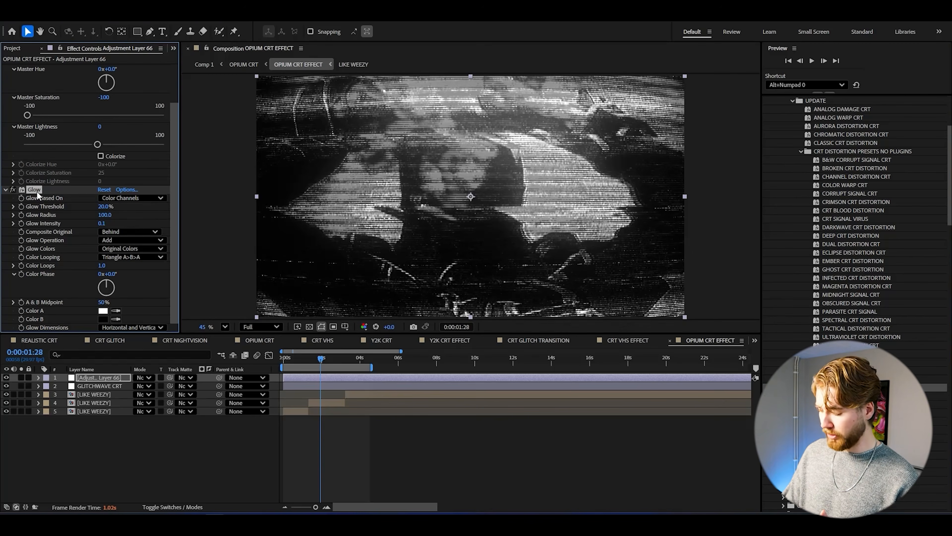
# Duplicate the Glow on the desaturating adjustment layer and set the copy to threshold 30%, radius 300 and intensity 0.2.
pyautogui.hotkey('ctrl', 'd')
pyautogui.click(104, 206)
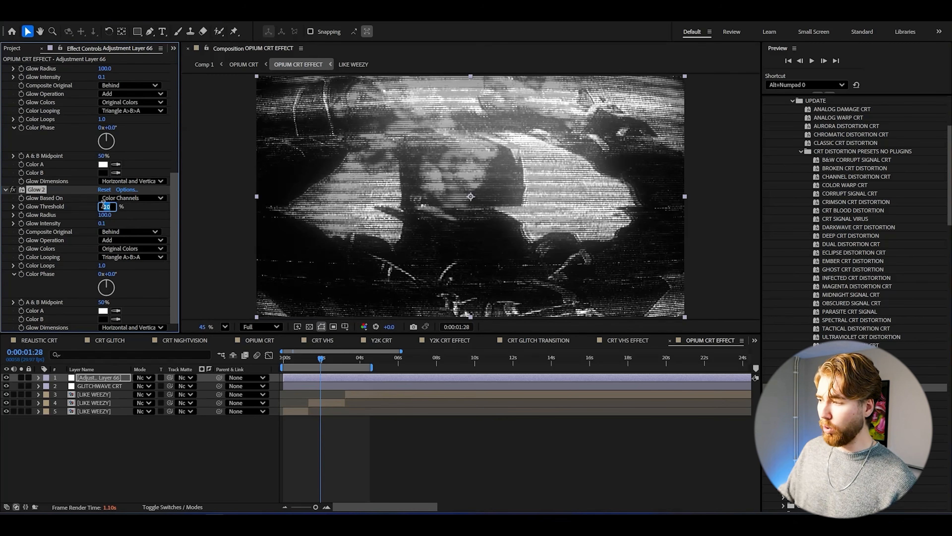
pyautogui.write('30')
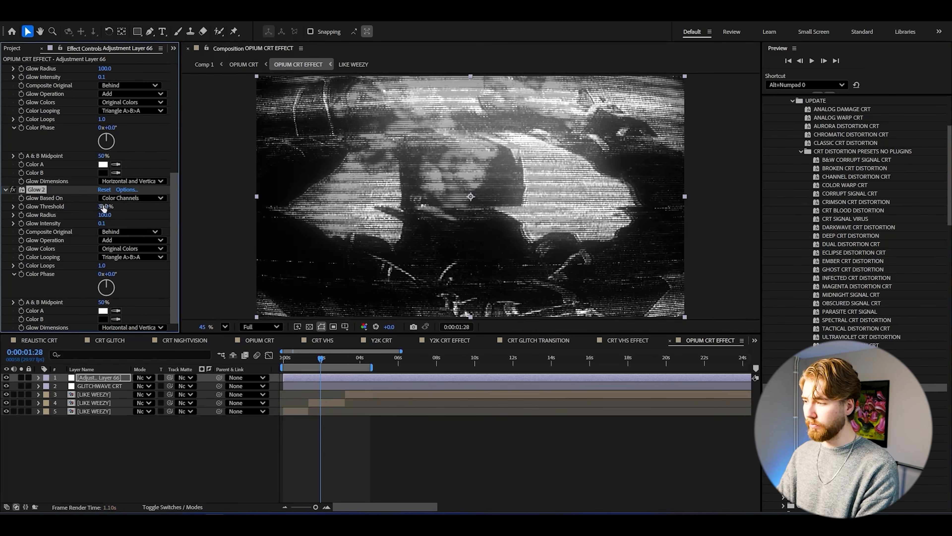
pyautogui.press('Return')
pyautogui.click(100, 215)
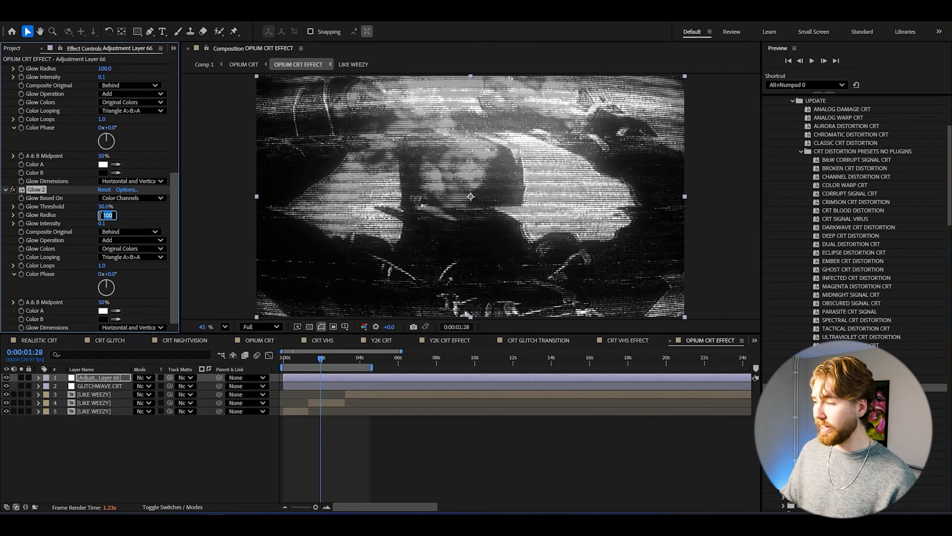
pyautogui.write('300')
pyautogui.click(104, 223)
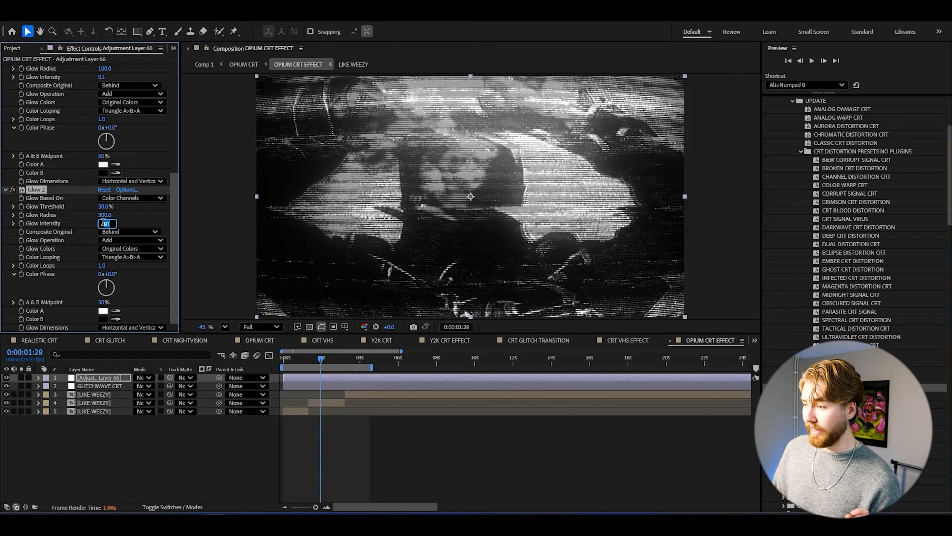
pyautogui.write('0')
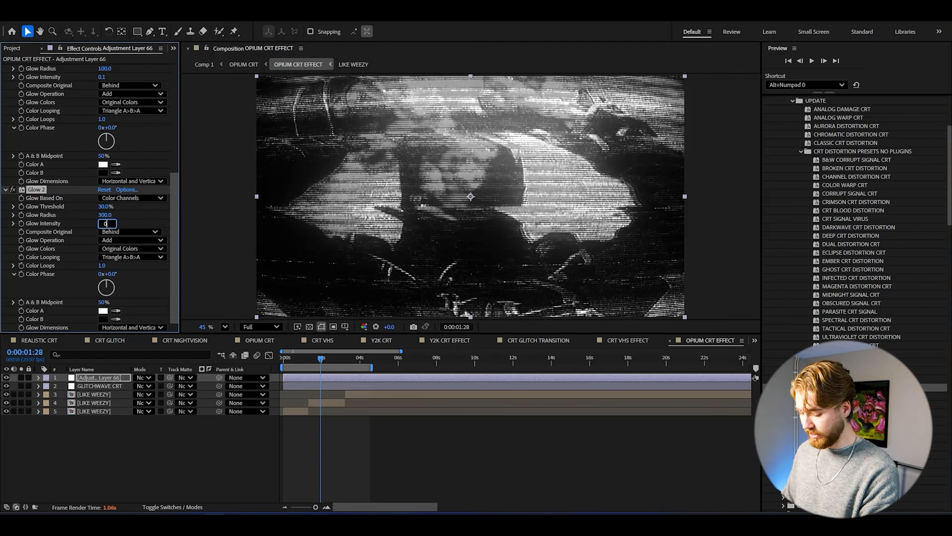
pyautogui.write('.2')
pyautogui.press('Return')
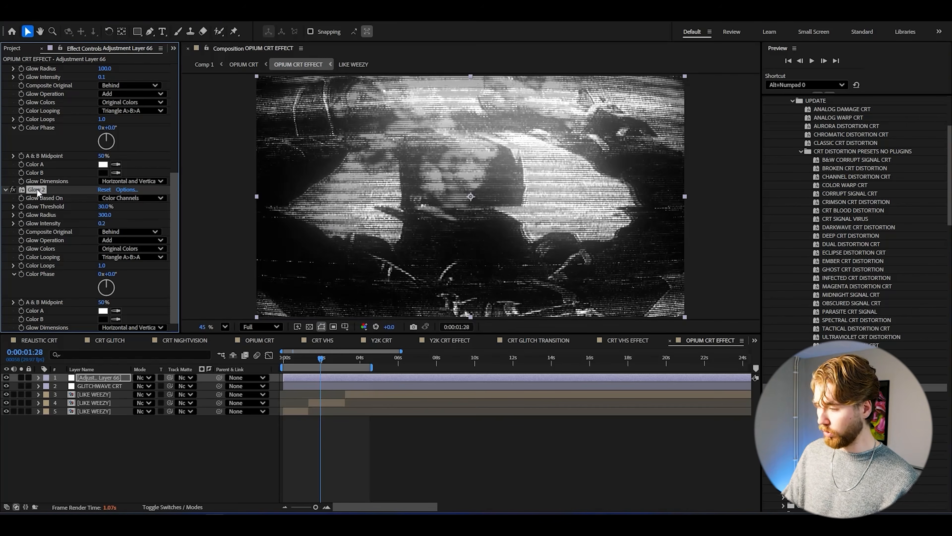
# Duplicate the second Glow, set the copy to threshold 40%, radius 600 and intensity 0.3, and preview the composition.
pyautogui.hotkey('ctrl', 'd')
pyautogui.click(104, 206)
pyautogui.write('40')
pyautogui.press('Tab')
pyautogui.write('600')
pyautogui.press('Return')
pyautogui.click(104, 222)
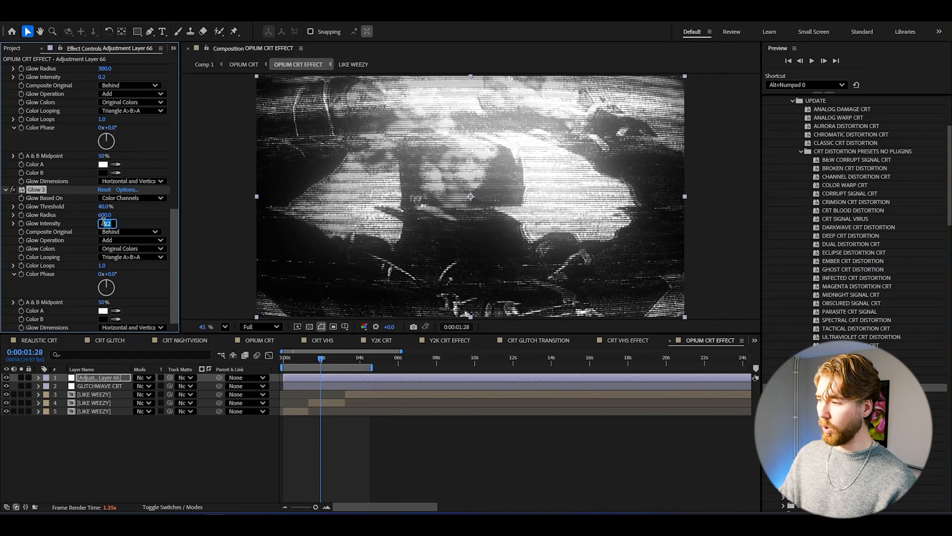
pyautogui.write('0.3')
pyautogui.press('Return')
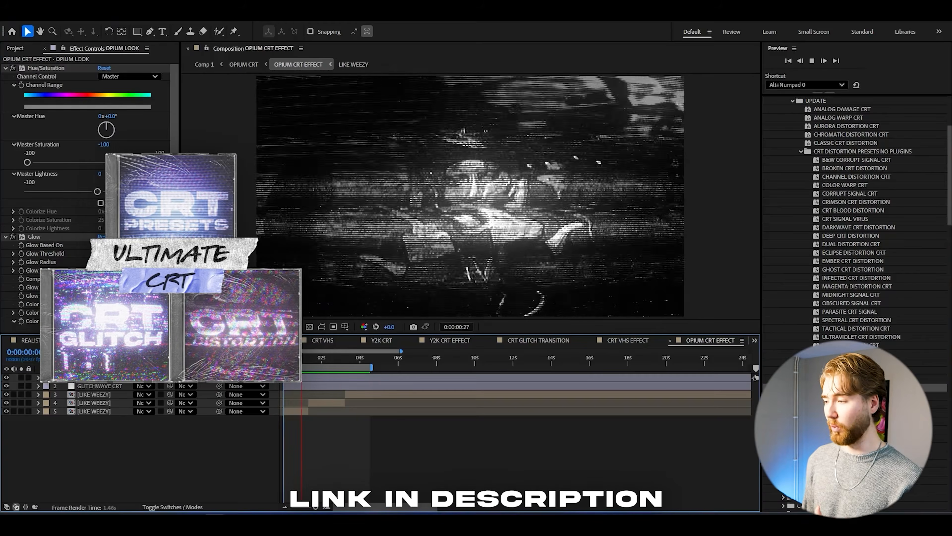
pyautogui.press('space')
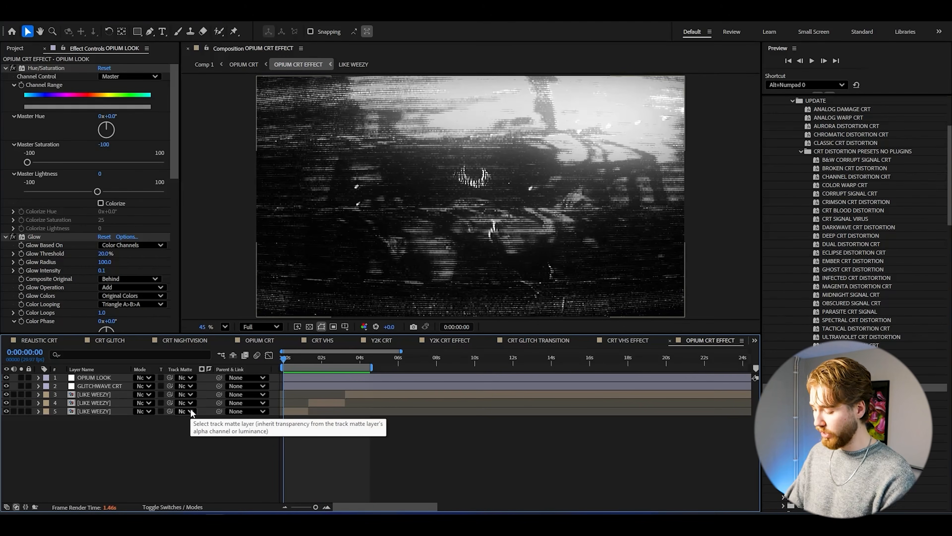
# Hide the GLITCHWAVE CRT layer, add an adjustment layer with the ANALOG DAMAGE CRT preset beneath OPIUM LOOK, and preview it.
pyautogui.hotkey('ctrl', 'alt', 'y')
pyautogui.moveTo(97, 377); pyautogui.dragTo(97, 389)
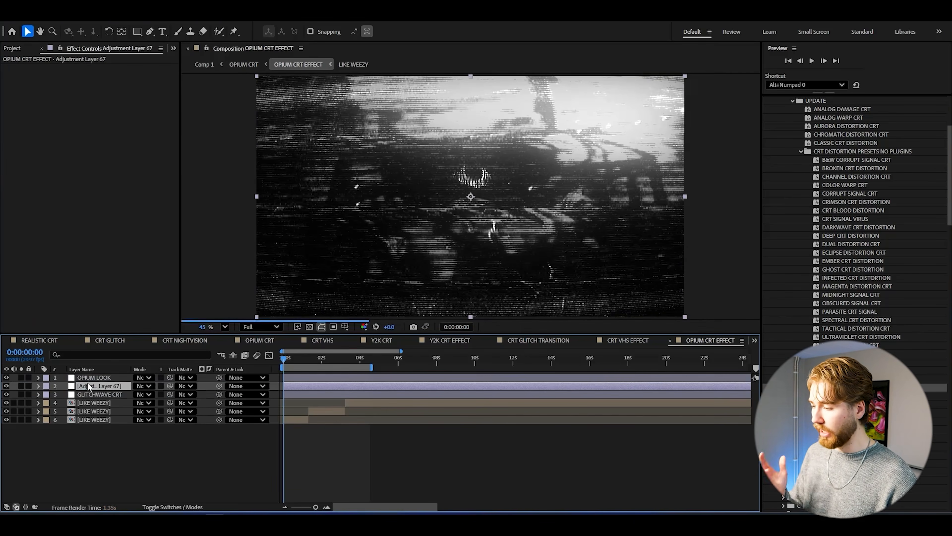
pyautogui.click(6, 394)
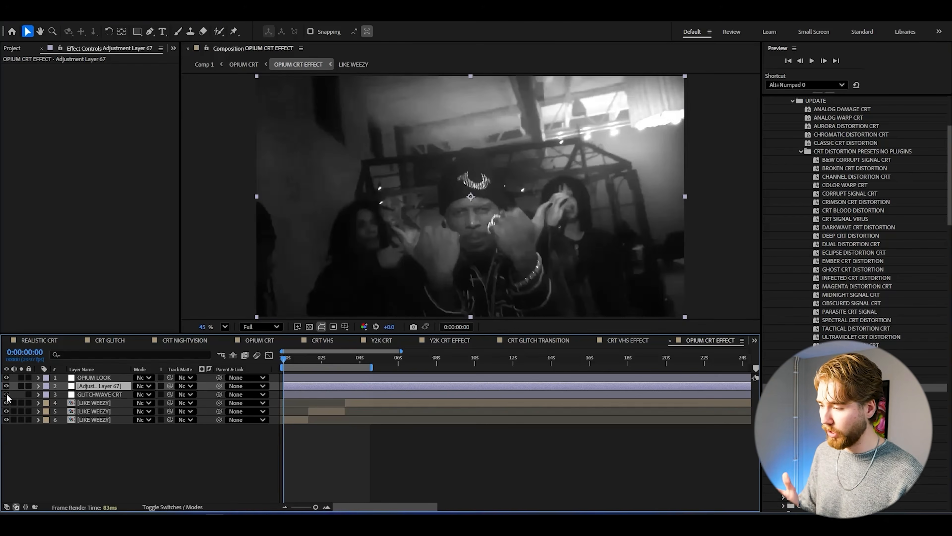
pyautogui.click(842, 117)
pyautogui.moveTo(842, 109); pyautogui.dragTo(70, 387)
pyautogui.press('space')
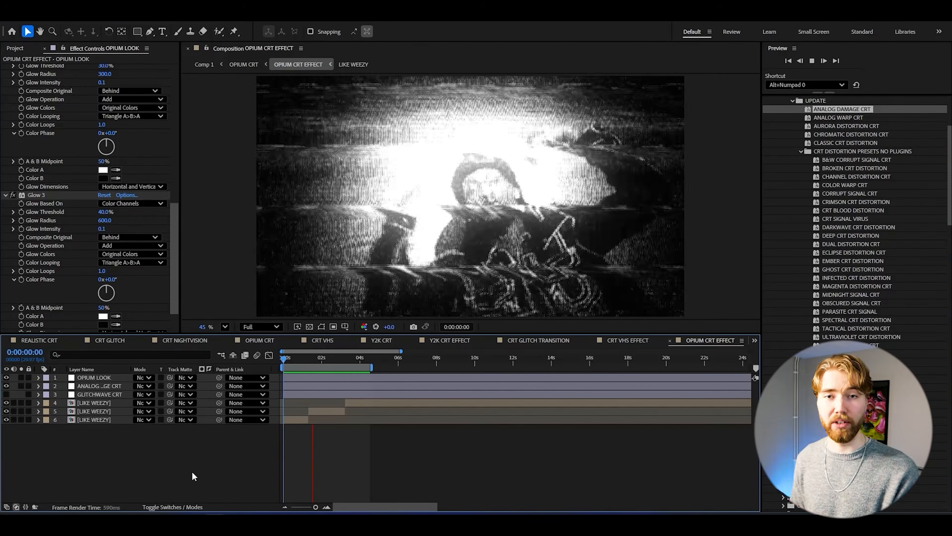
# Add another adjustment layer directly beneath OPIUM LOOK and apply the MIDNIGHT SIGNAL CRT preset to it.
pyautogui.hotkey('ctrl', 'alt', 'y')
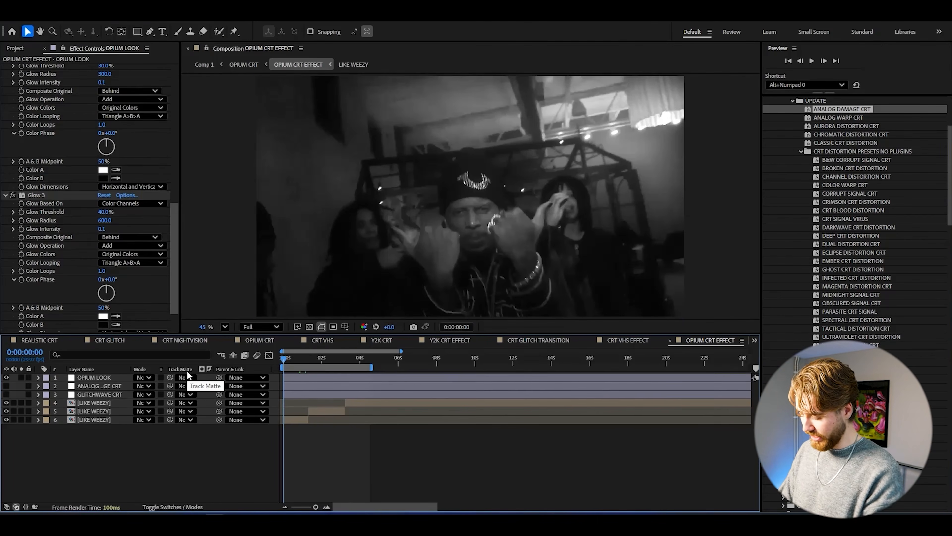
pyautogui.moveTo(100, 377); pyautogui.dragTo(113, 385)
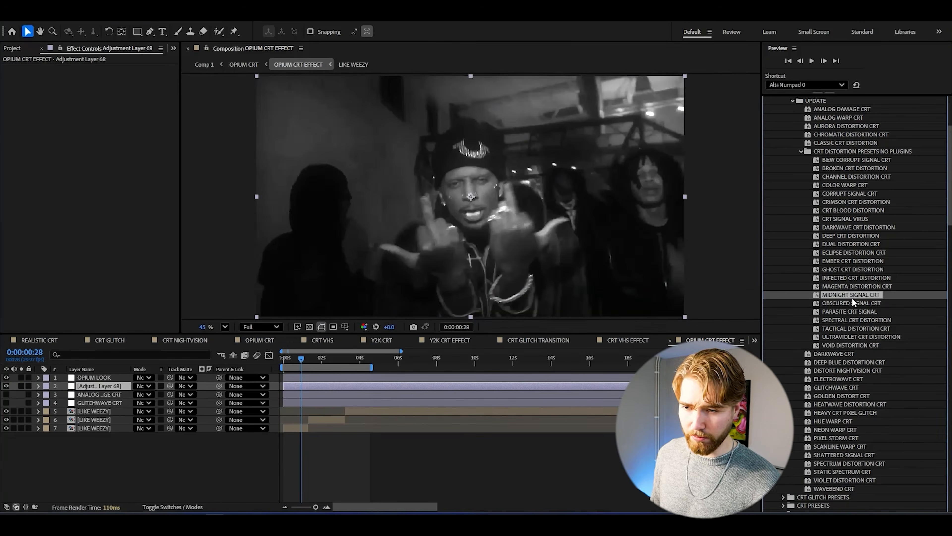
pyautogui.moveTo(852, 295); pyautogui.dragTo(450, 385)
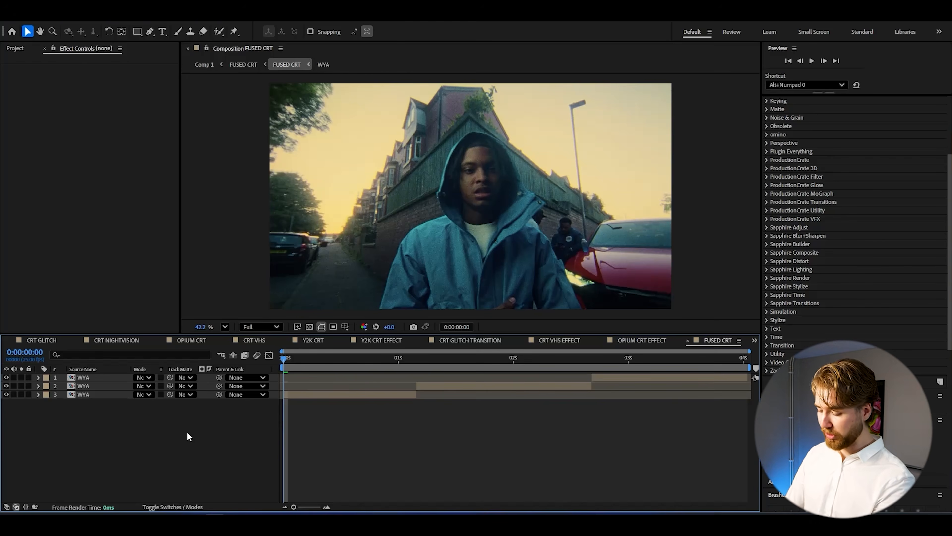
# Add an adjustment layer with the WAVEBEND CRT distortion preset above the FUSED CRT clips and check several frames.
pyautogui.hotkey('ctrl', 'alt', 'y')
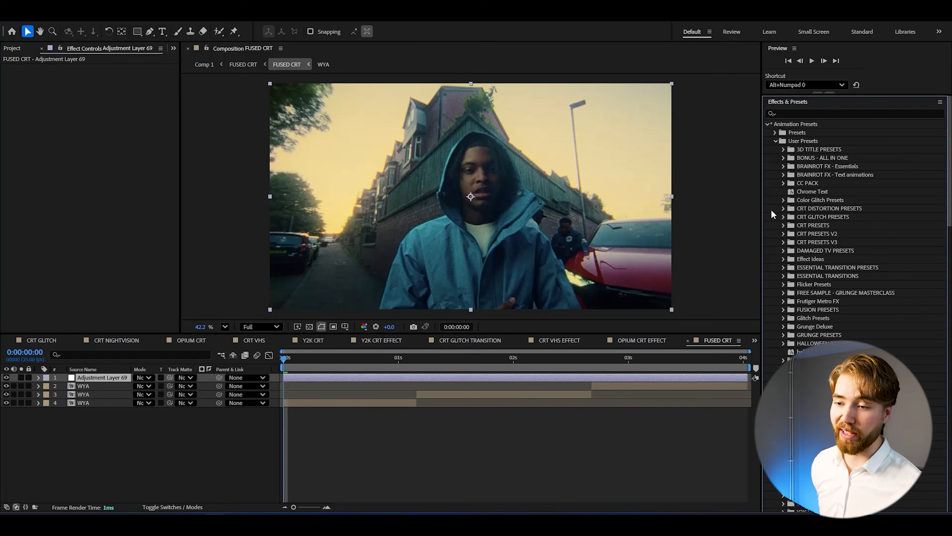
pyautogui.click(783, 208)
pyautogui.click(789, 226)
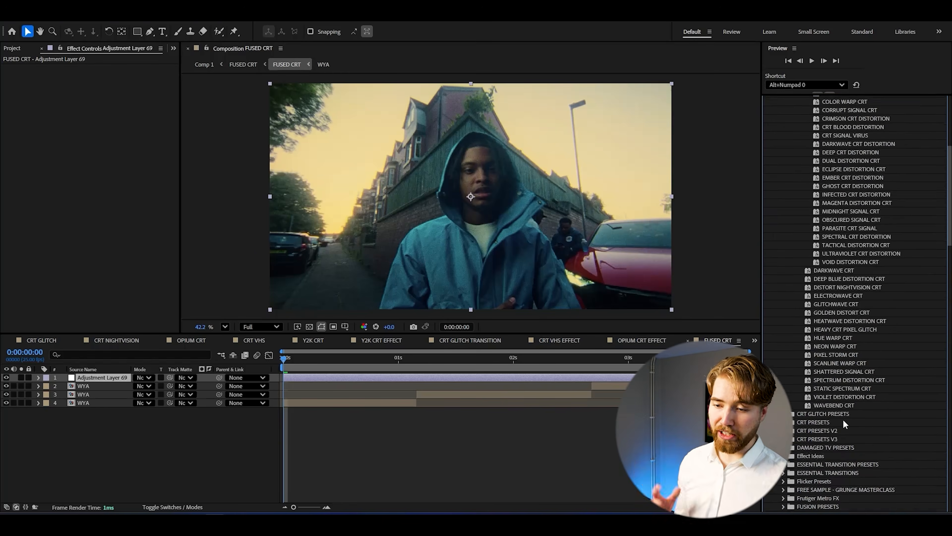
pyautogui.scroll(3, 843, 419)
pyautogui.click(843, 487)
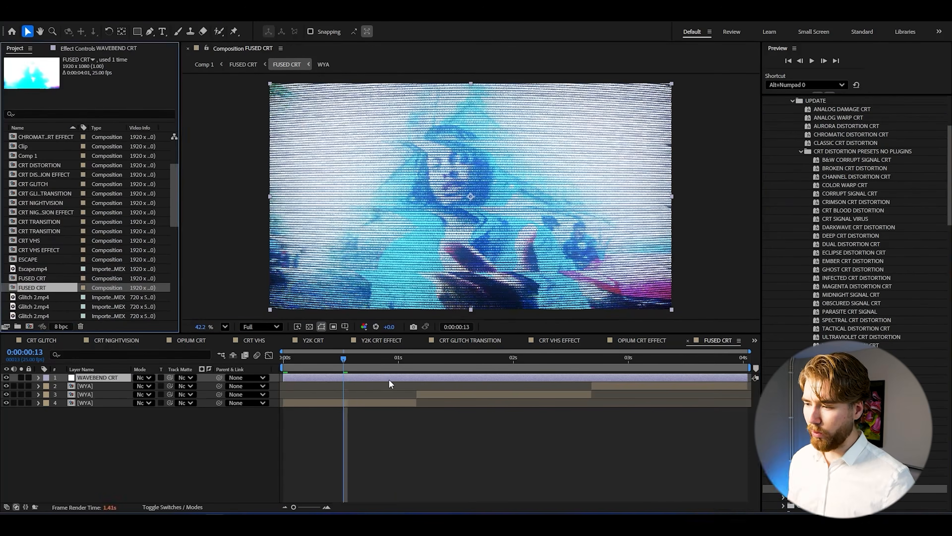
pyautogui.moveTo(391, 359); pyautogui.dragTo(487, 363)
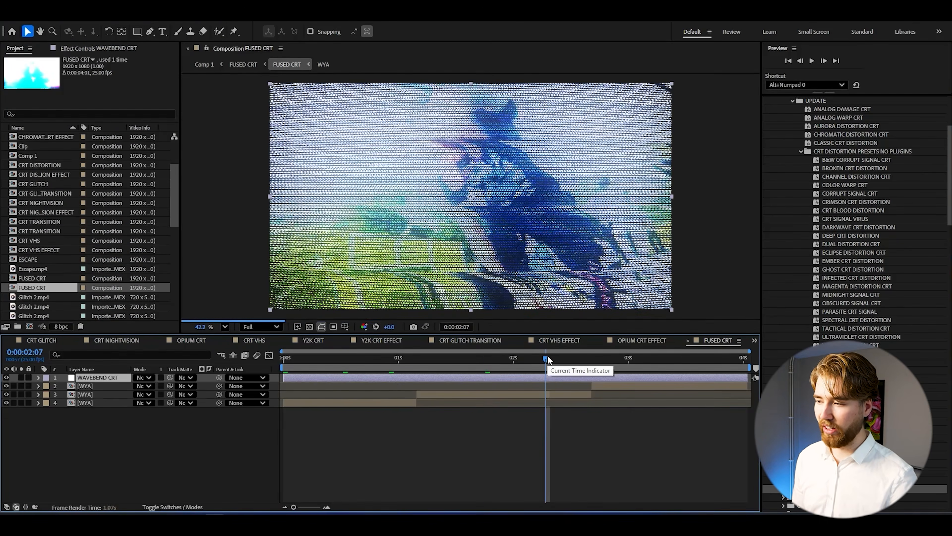
pyautogui.moveTo(546, 358); pyautogui.dragTo(616, 358)
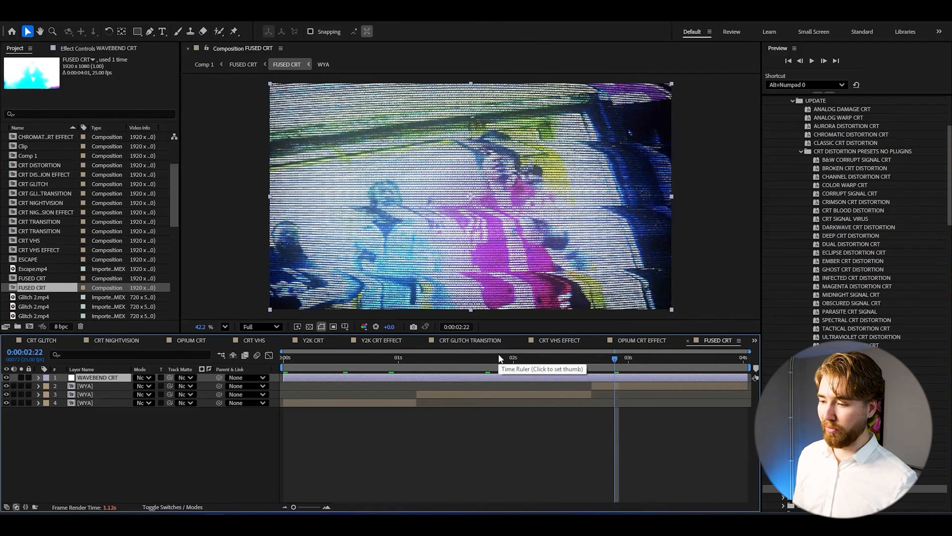
pyautogui.press('Home')
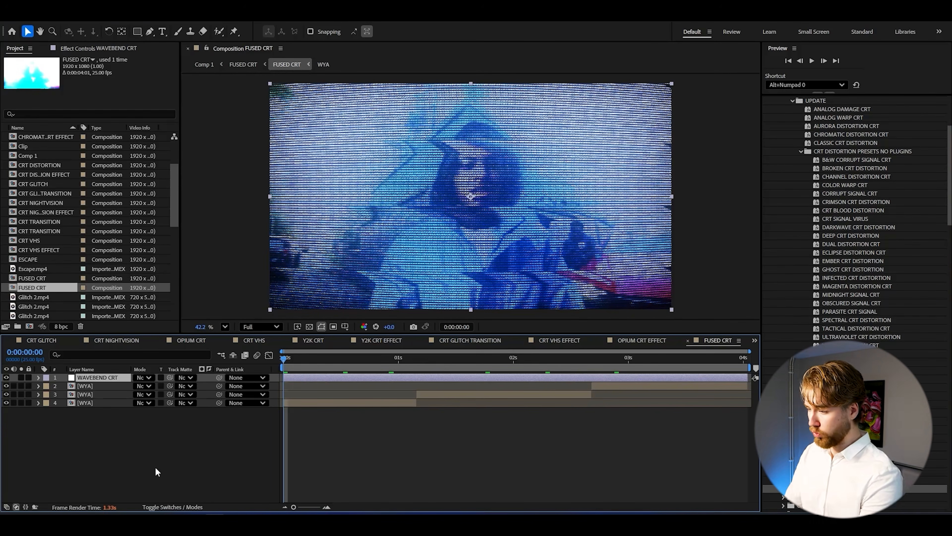
# Add an adjustment layer with the CRISPY CRT preset above WAVEBEND CRT, then review the WAVEBEND CRT layer's effects.
pyautogui.hotkey('ctrl', 'alt', 'y')
pyautogui.scroll(-5, 800, 260)
pyautogui.scroll(-2, 856, 326)
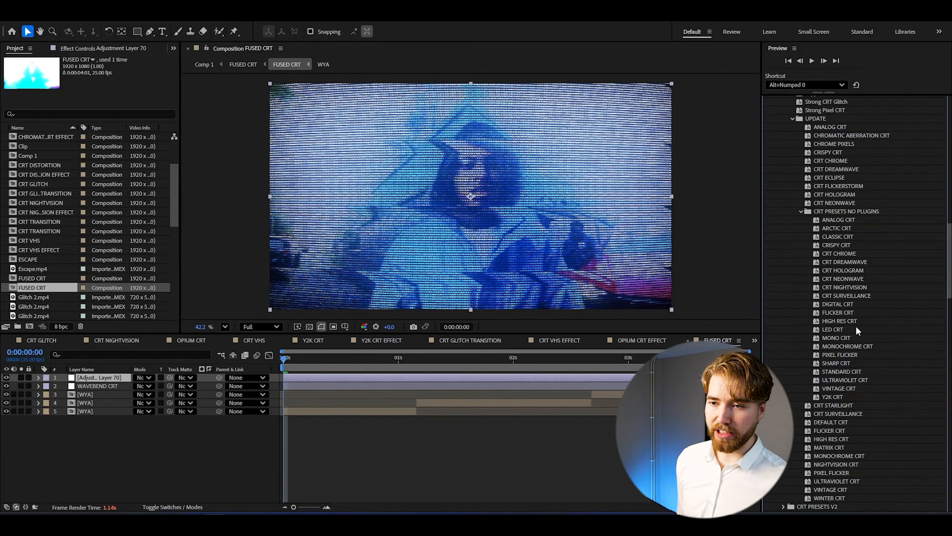
pyautogui.click(837, 153)
pyautogui.moveTo(832, 151); pyautogui.dragTo(98, 369)
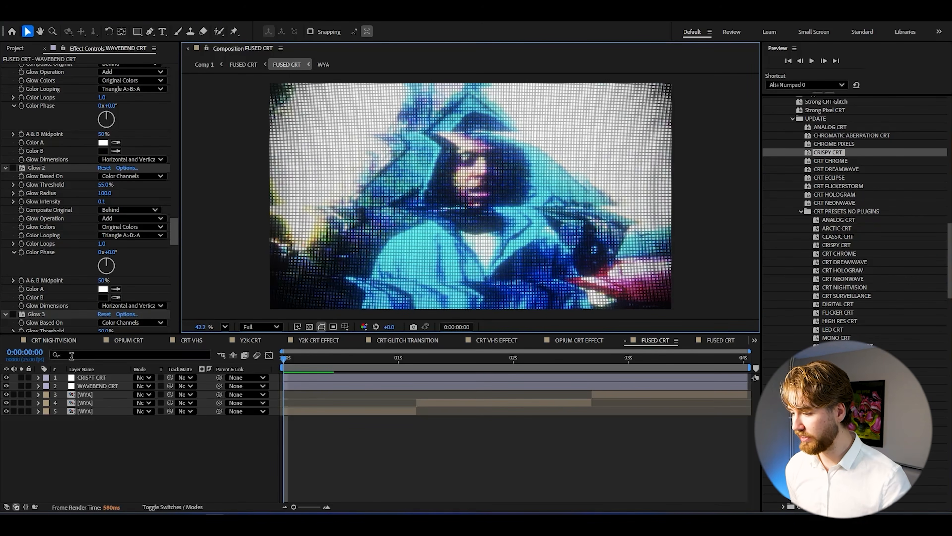
pyautogui.click(91, 385)
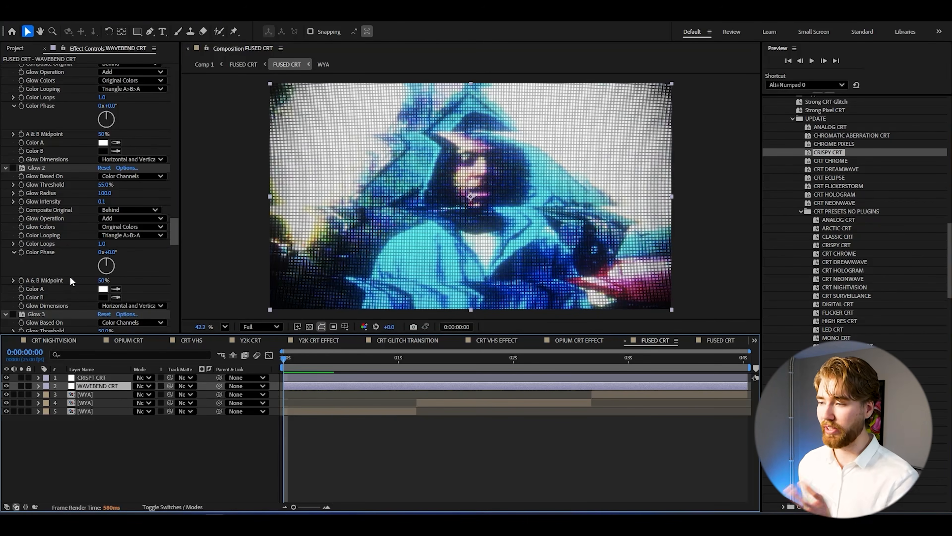
pyautogui.click(14, 49)
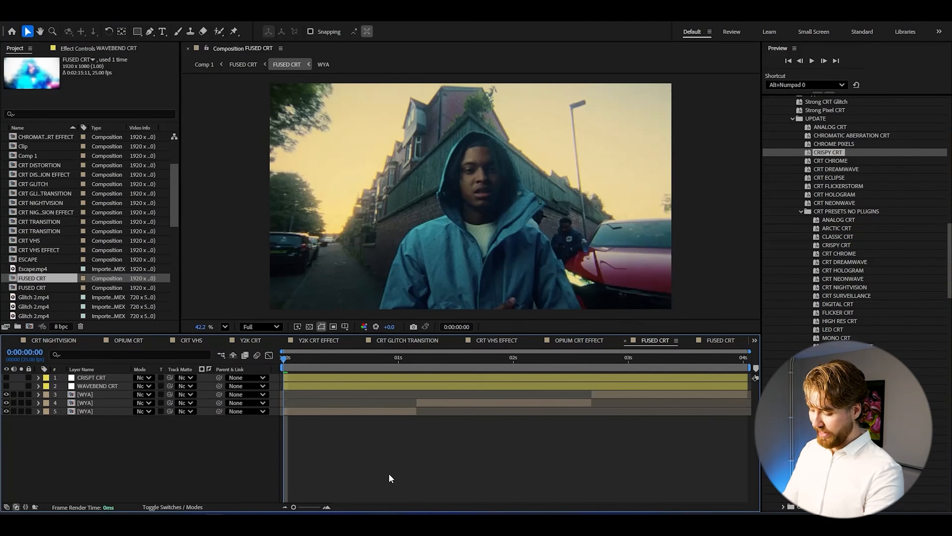
# Add a top adjustment layer with the no-plugin QUANTUM CRT GLITCH preset in FUSED CRT and check several frames.
pyautogui.hotkey('ctrl', 'alt', 'y')
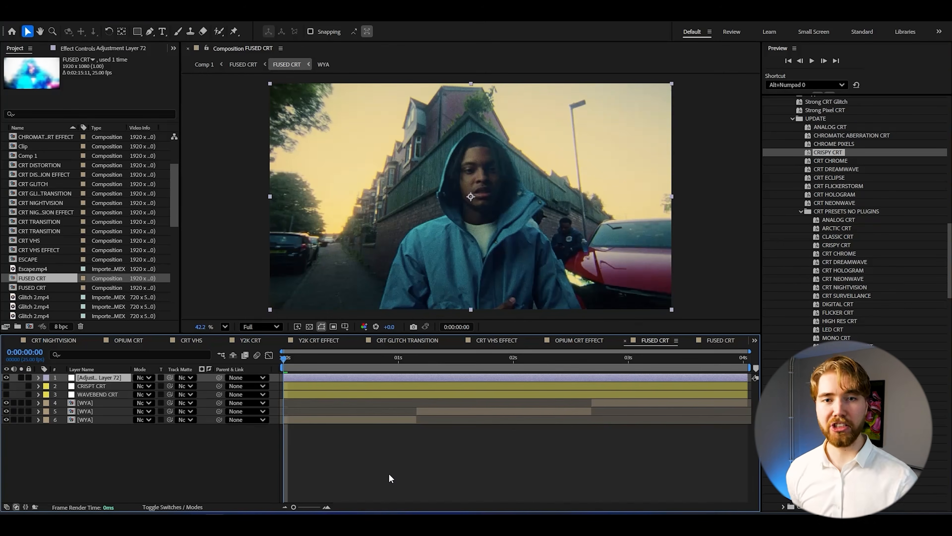
pyautogui.scroll(5, 878, 159)
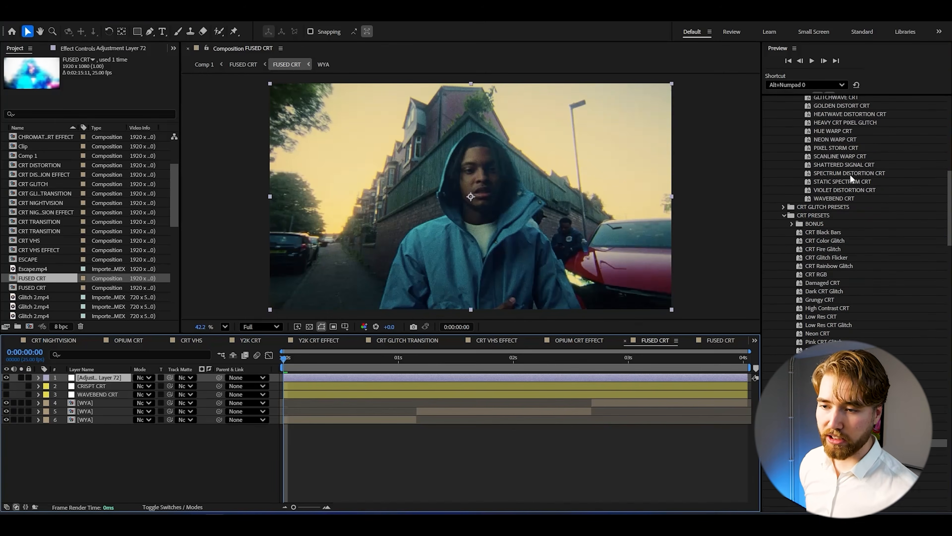
pyautogui.click(784, 207)
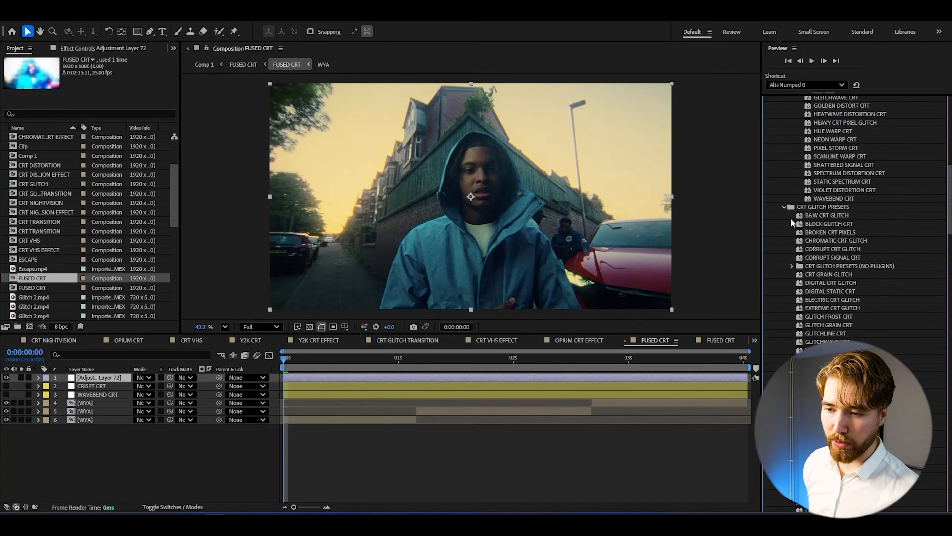
pyautogui.click(792, 266)
pyautogui.scroll(-3, 886, 350)
pyautogui.click(896, 335)
pyautogui.moveTo(851, 332); pyautogui.dragTo(89, 377)
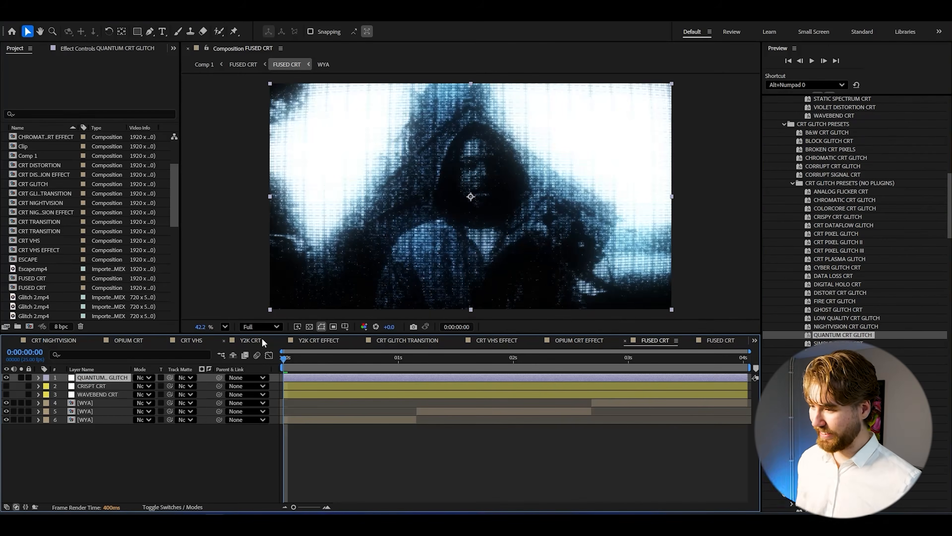
pyautogui.click(306, 356)
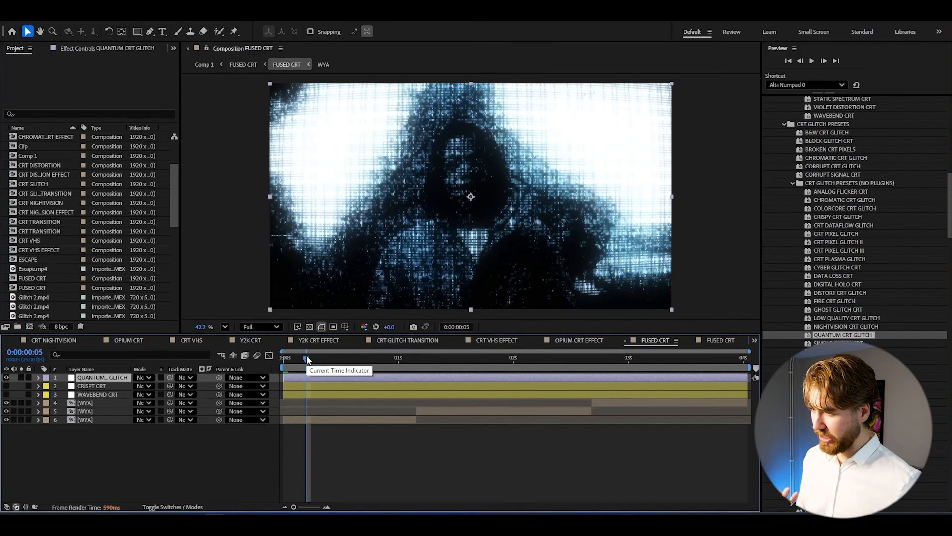
pyautogui.click(324, 360)
pyautogui.click(343, 359)
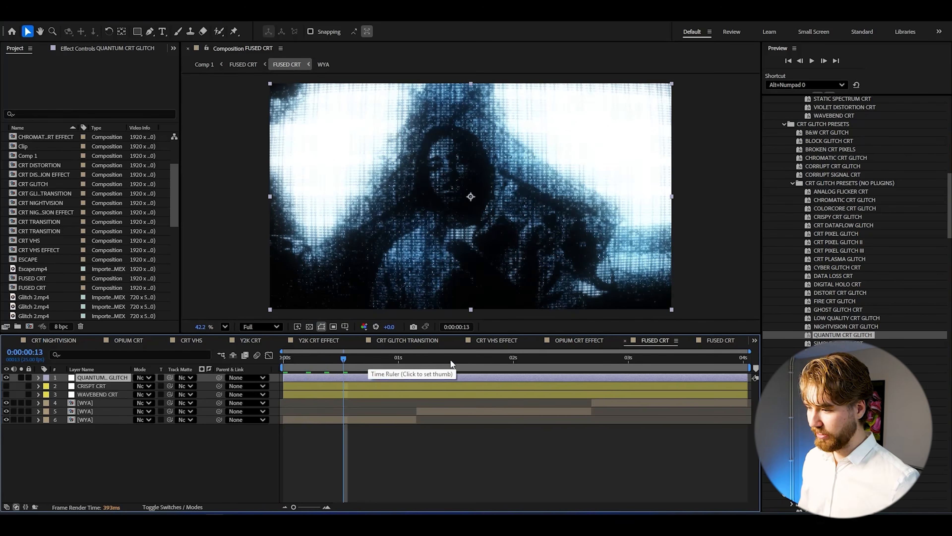
pyautogui.press('Home')
pyautogui.click(107, 474)
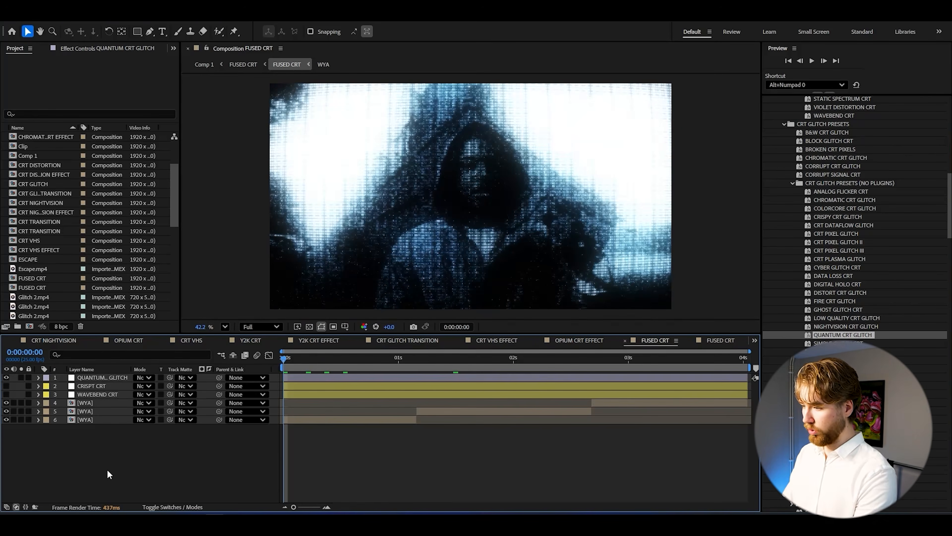
# Add an adjustment layer with the VINTAGE CRT preset above the QUANTUM CRT GLITCH layer and preview the combination.
pyautogui.hotkey('ctrl', 'alt', 'y')
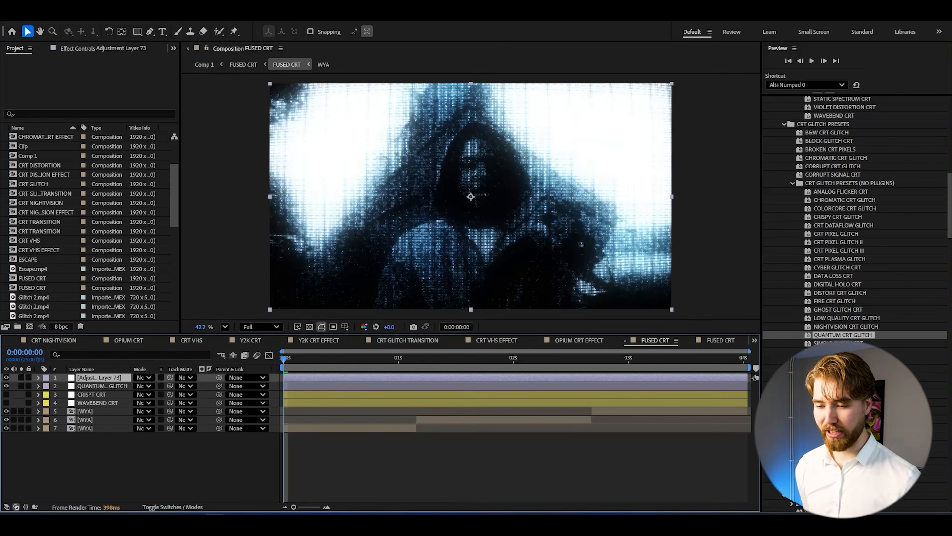
pyautogui.scroll(-10, 848, 316)
pyautogui.scroll(-8, 850, 318)
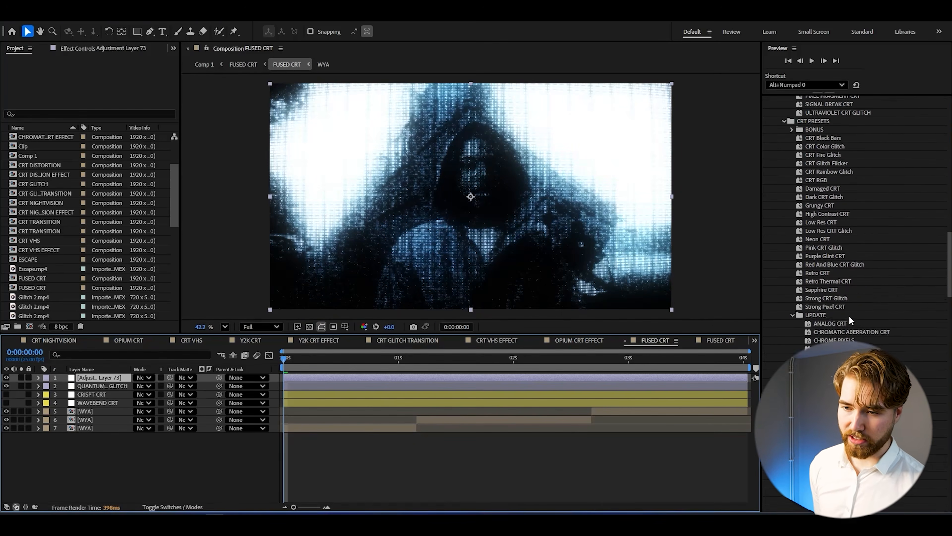
pyautogui.click(839, 459)
pyautogui.moveTo(839, 460); pyautogui.dragTo(89, 378)
pyautogui.press('space')
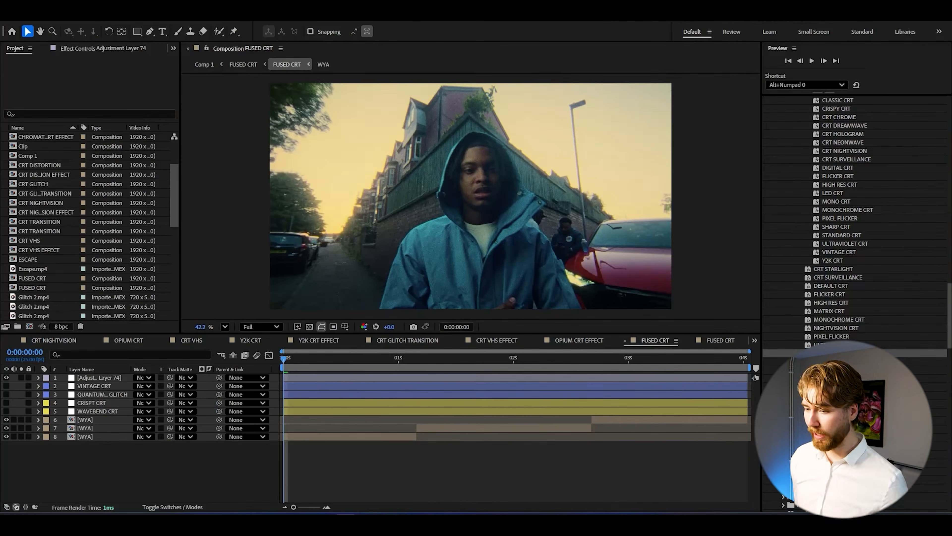
# Apply the no-plugin DIGITAL HOLO CRT glitch preset to the top adjustment layer in FUSED CRT and check several frames.
pyautogui.scroll(5, 927, 210)
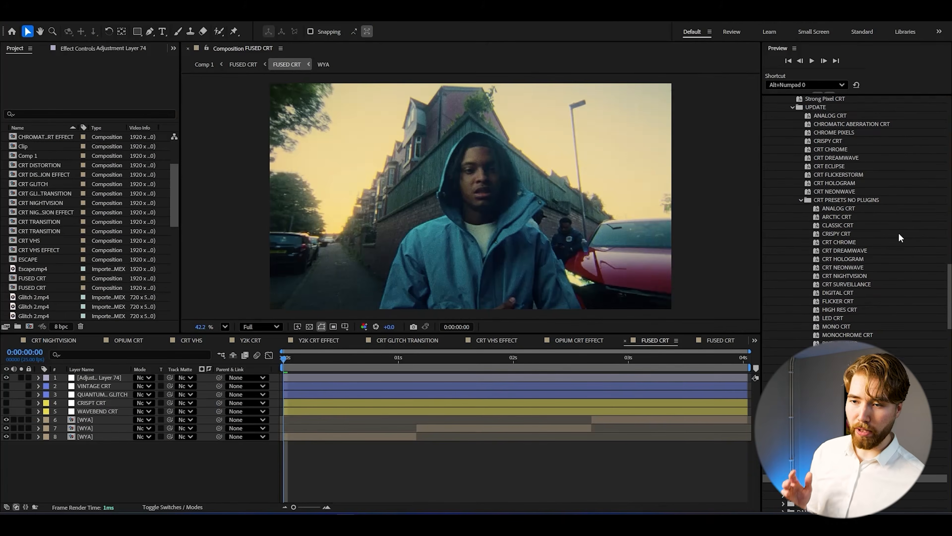
pyautogui.scroll(10, 901, 240)
pyautogui.scroll(15, 901, 244)
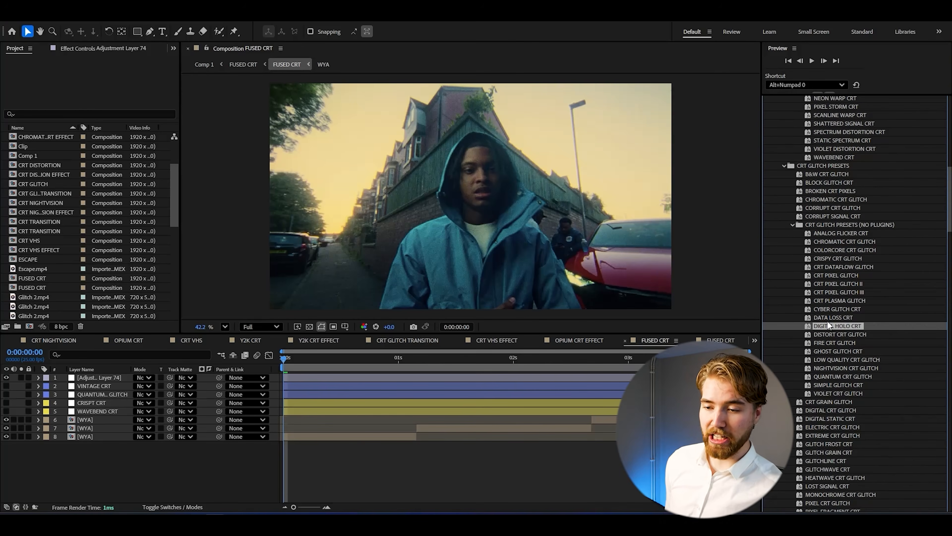
pyautogui.moveTo(833, 325); pyautogui.dragTo(91, 379)
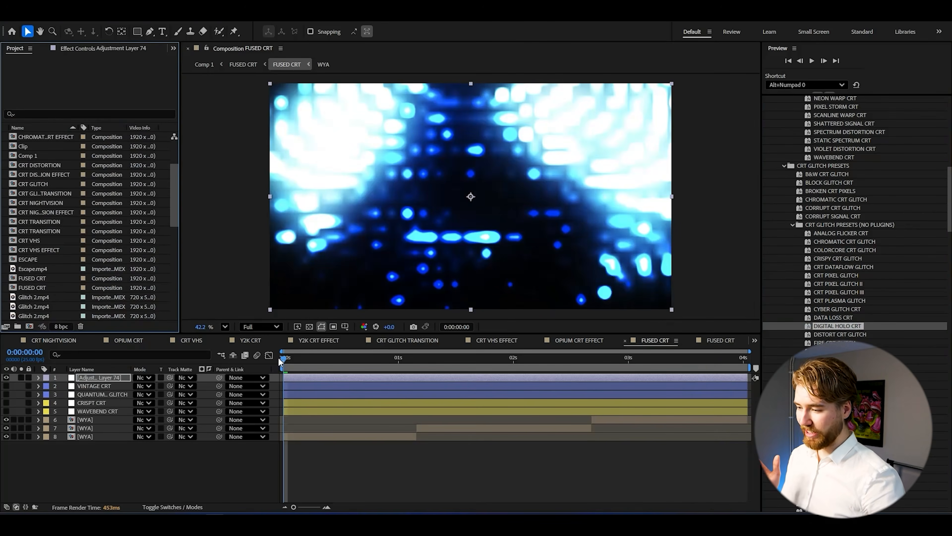
pyautogui.click(295, 358)
pyautogui.moveTo(295, 356); pyautogui.dragTo(315, 356)
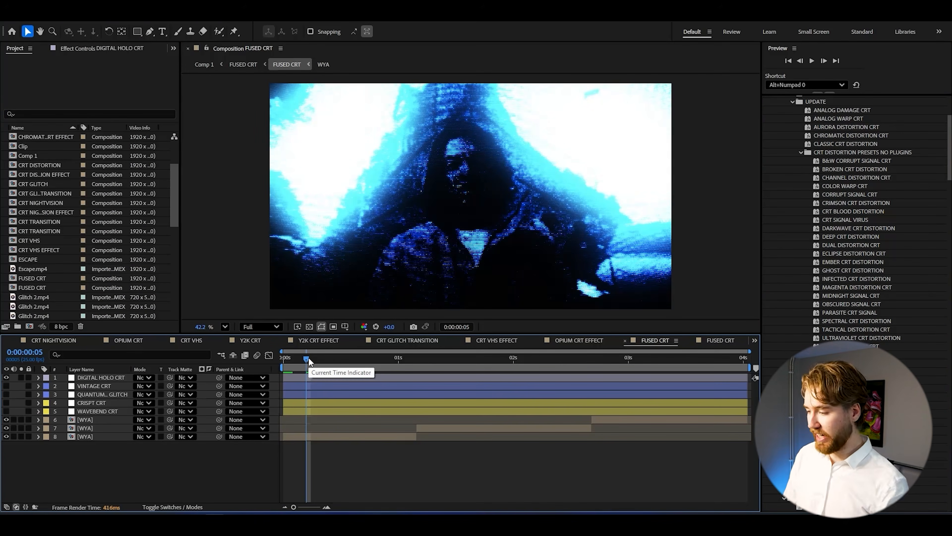
# Add an adjustment layer with the SCANLINE WARP CRT distortion preset above the DIGITAL HOLO CRT layer and preview the combination from the start.
pyautogui.hotkey('ctrl', 'alt', 'y')
pyautogui.press('Home')
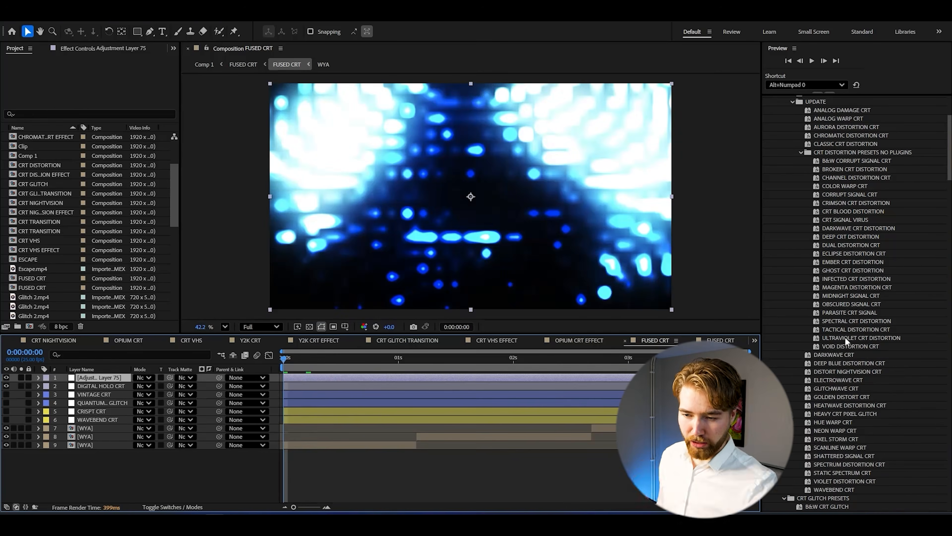
pyautogui.moveTo(831, 447); pyautogui.dragTo(543, 279)
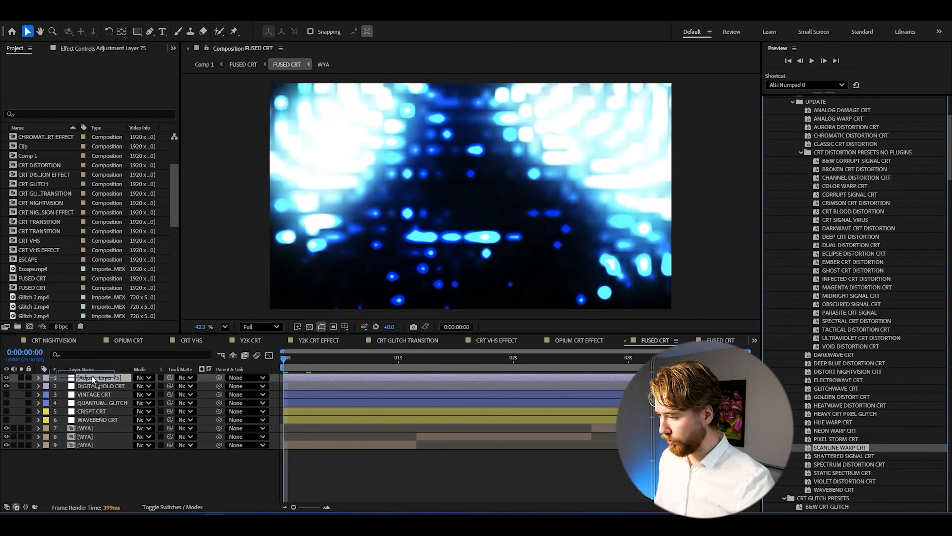
pyautogui.press('space')
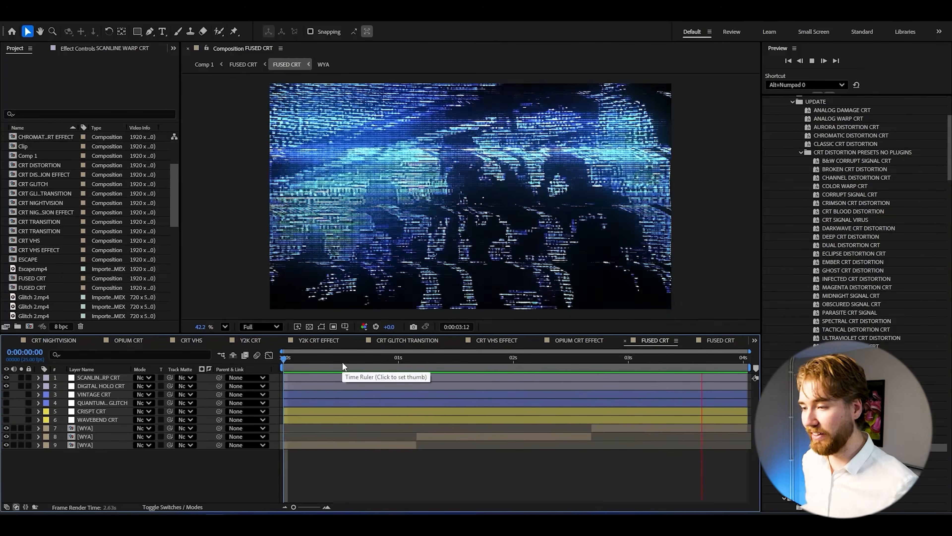
pyautogui.press('space')
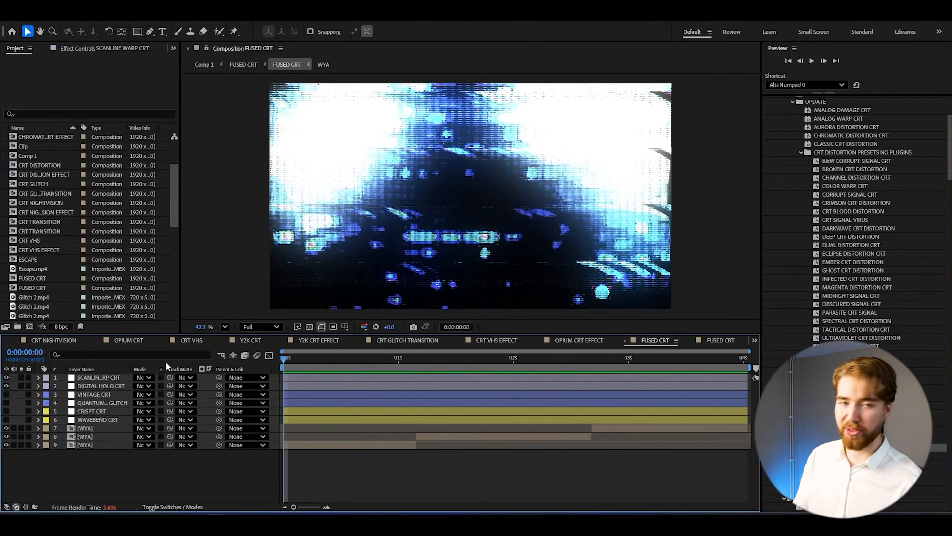